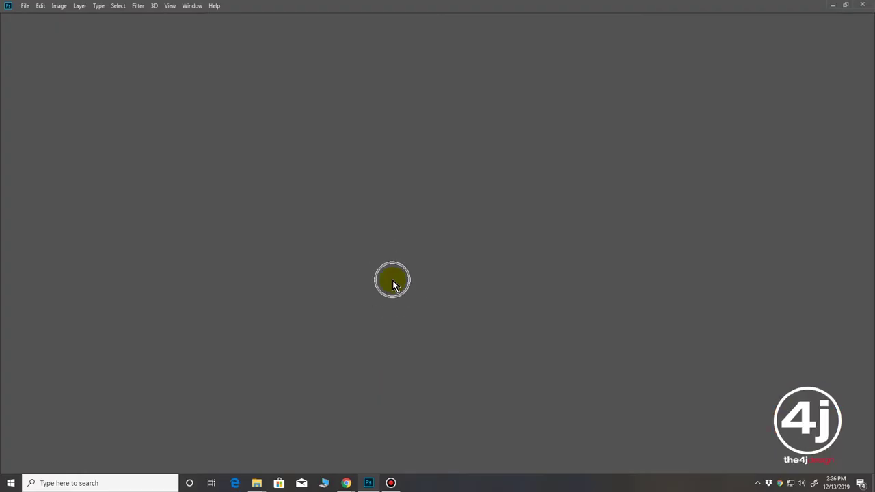
Create a new 4500 × 5400 px document at 300 pixels/inch
click(25, 7)
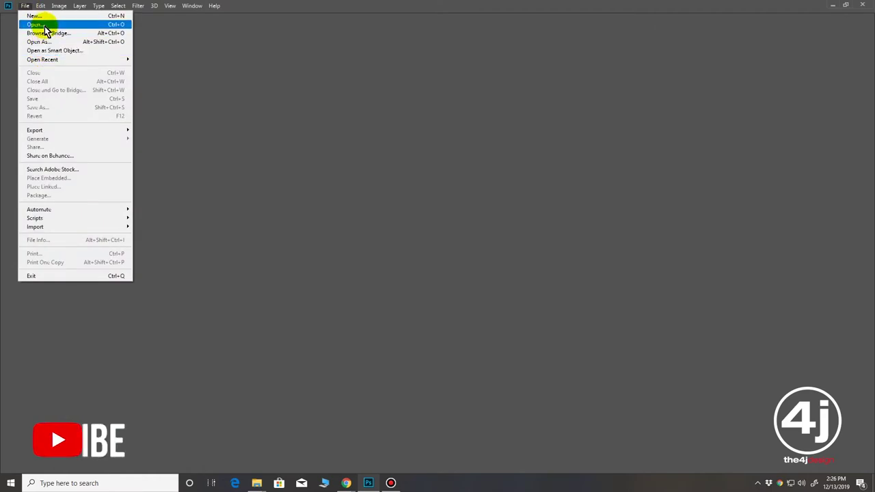
click(47, 19)
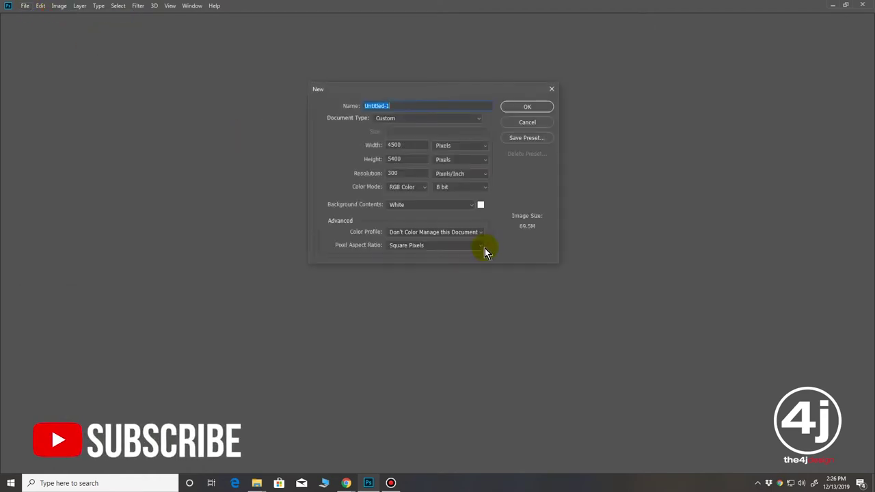
click(362, 145)
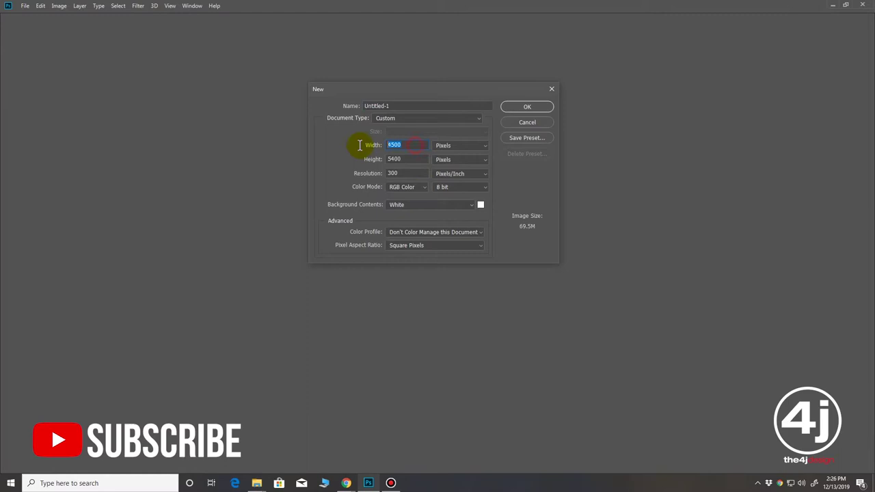
click(360, 160)
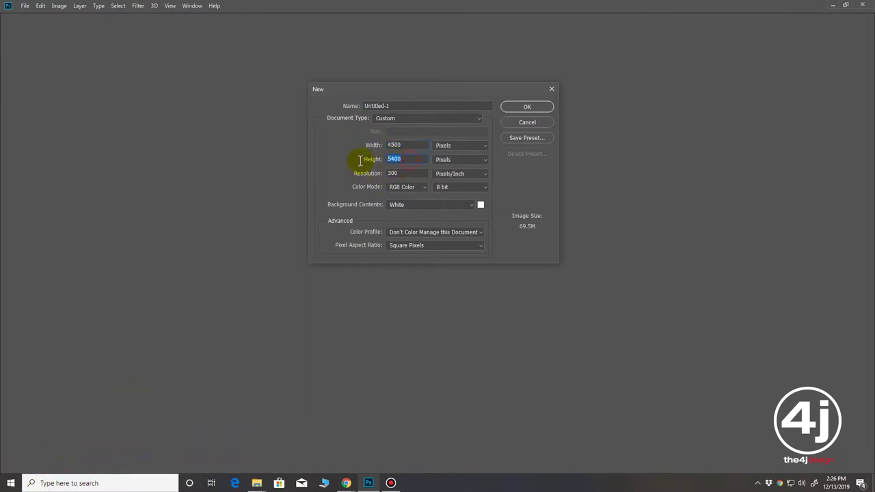
click(392, 176)
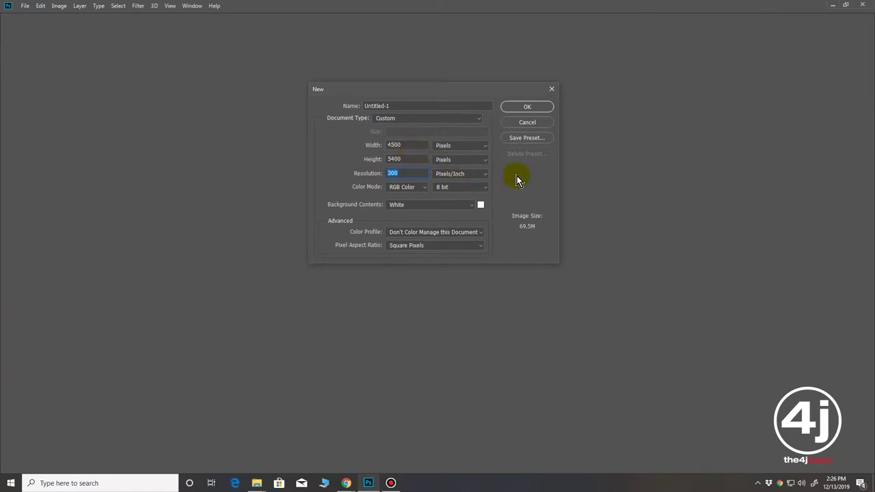
click(527, 108)
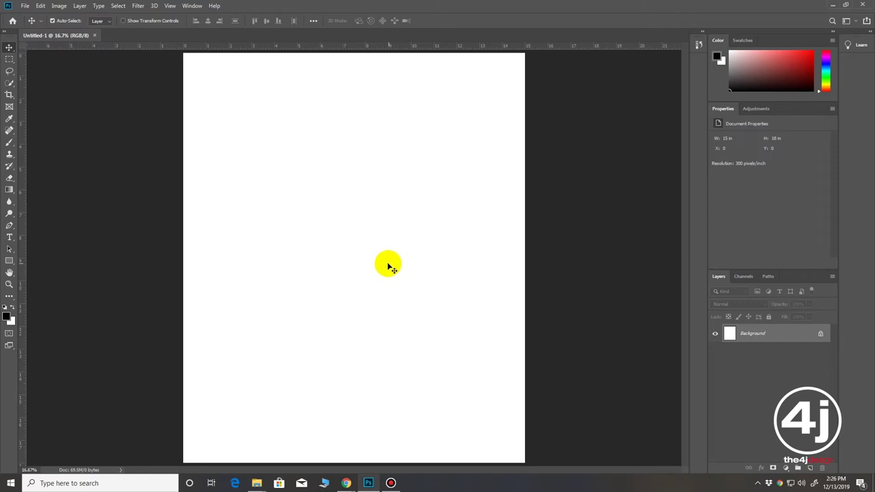
Draw a page-sized black rectangle and merge it into the Background layer
key(ctrl+minus)
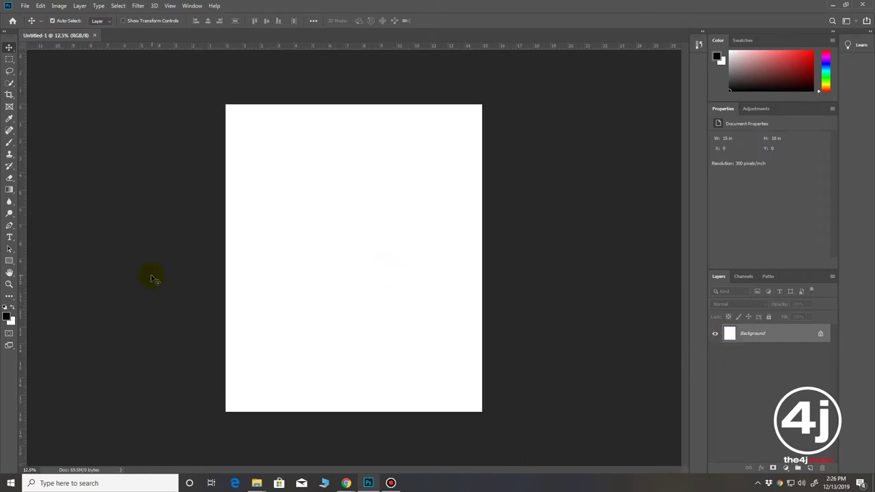
click(10, 261)
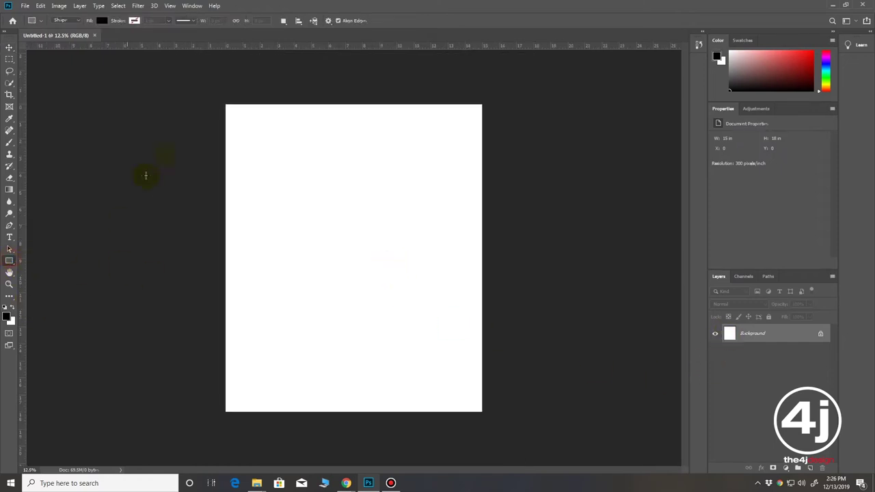
drag(224, 103, 483, 413)
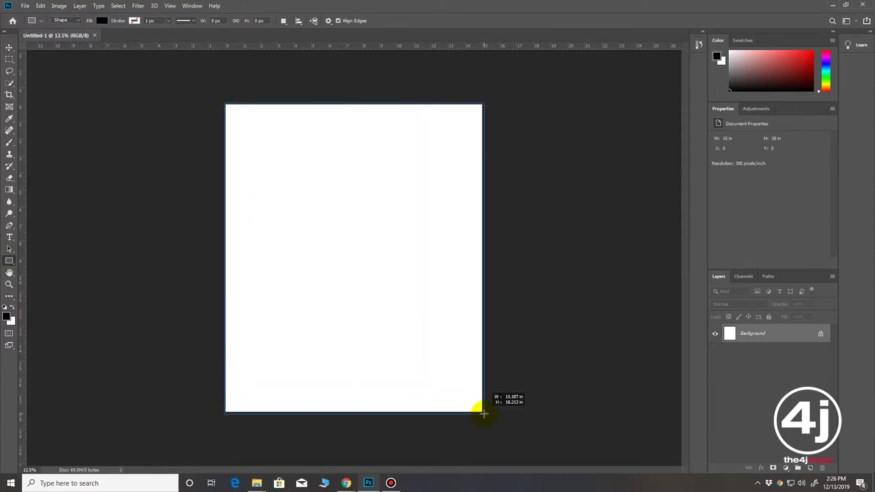
drag(483, 413, 484, 413)
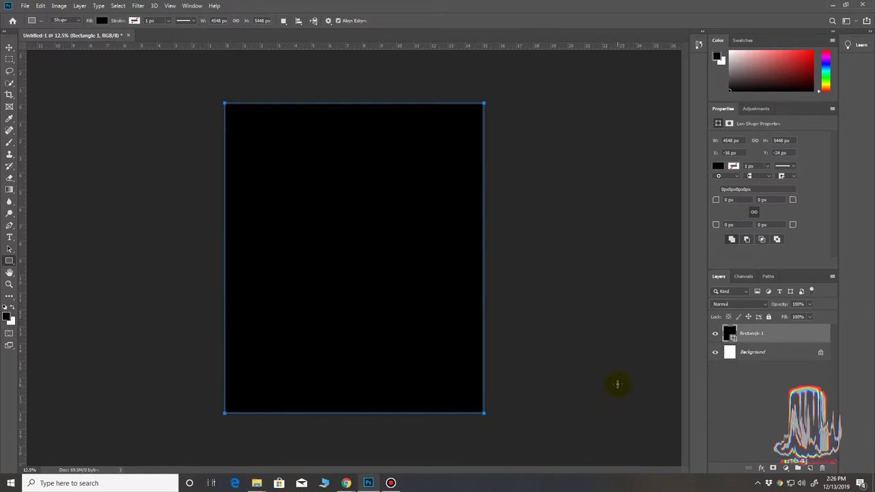
shift+click(759, 351)
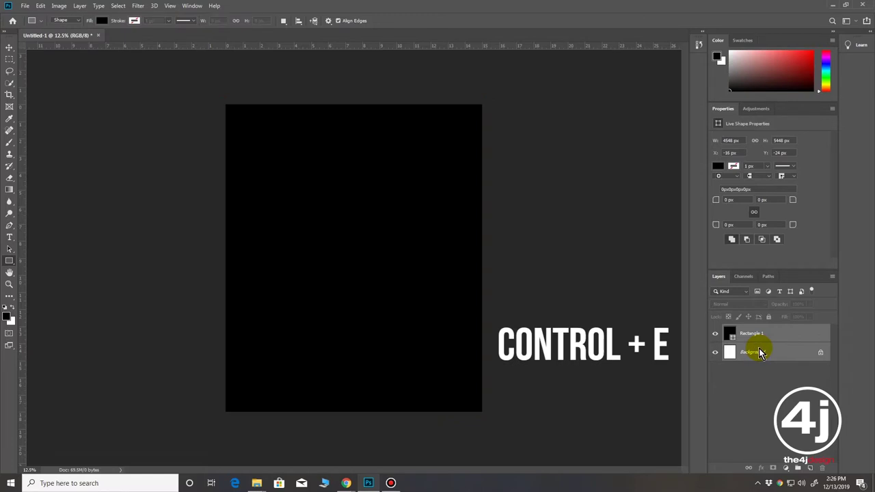
key(ctrl+e)
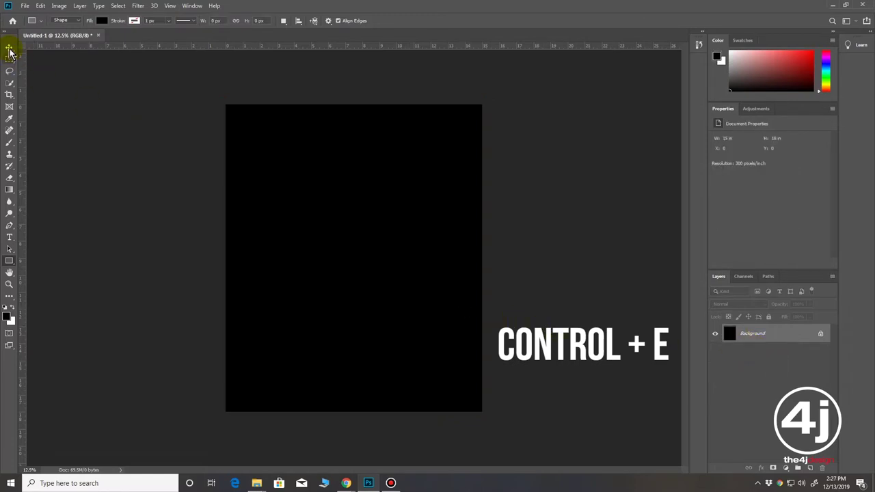
click(10, 47)
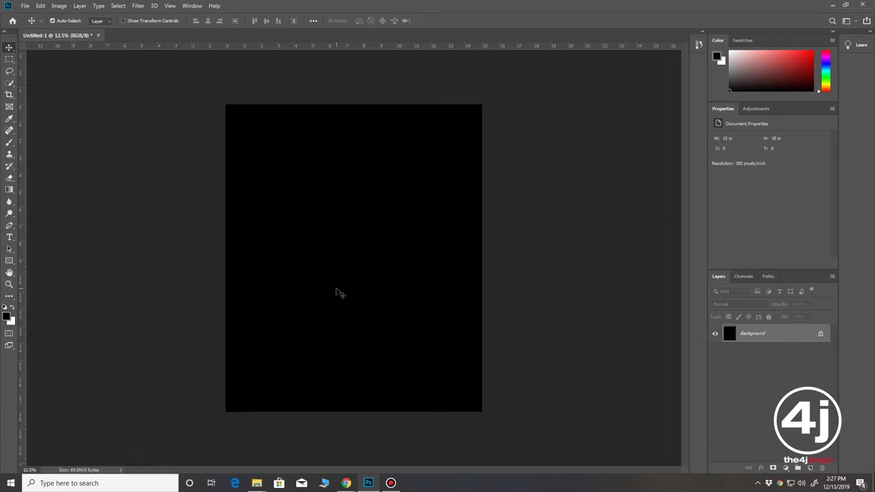
Open the US FLAG, STAR, SNAKE and M4 images together
click(25, 5)
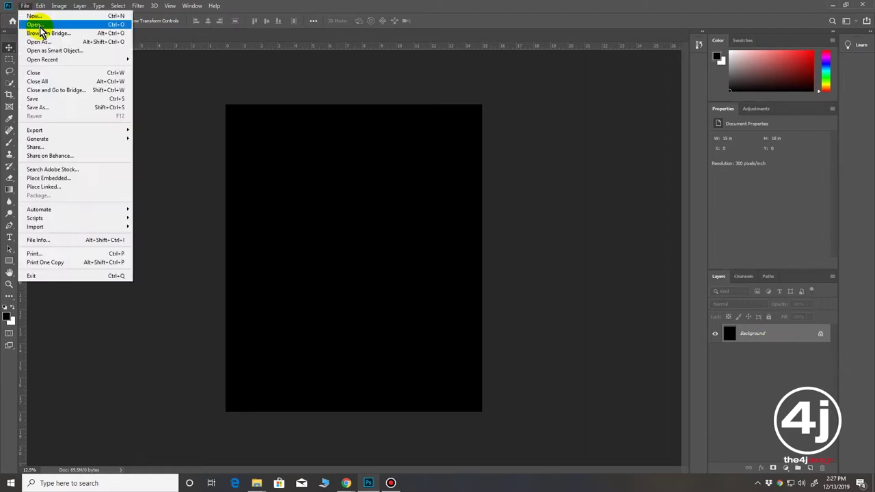
click(39, 27)
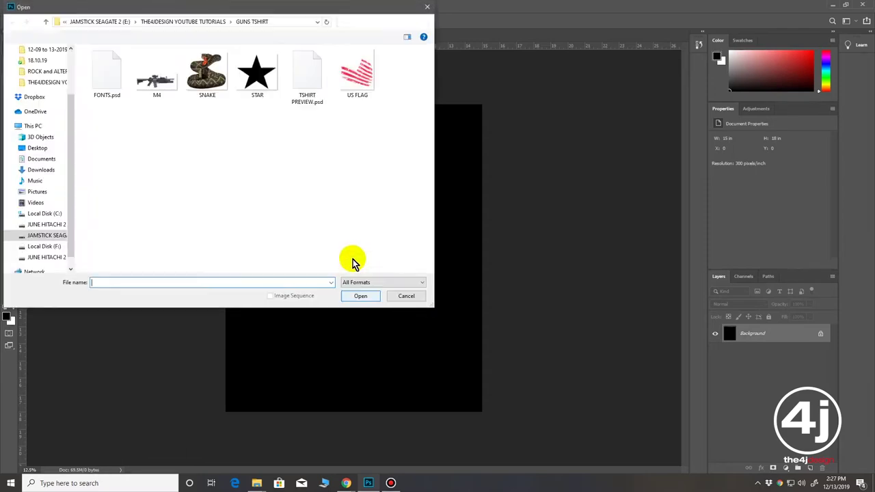
click(357, 72)
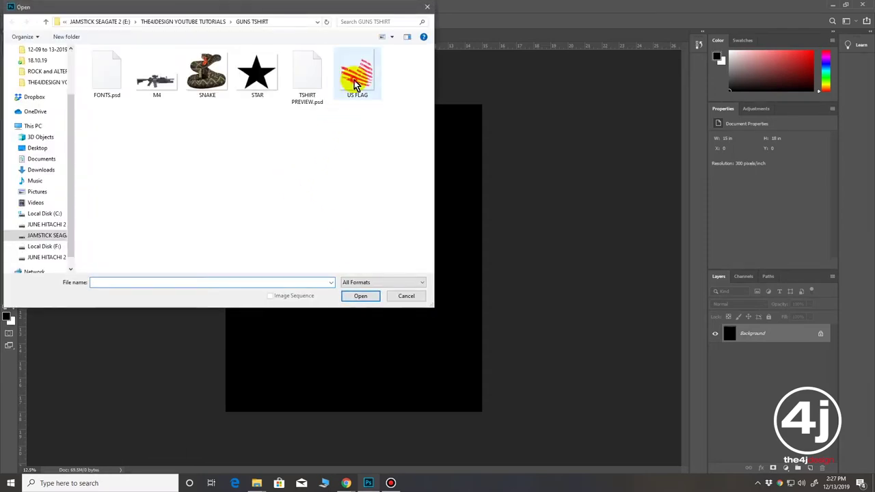
ctrl+click(258, 73)
ctrl+click(208, 84)
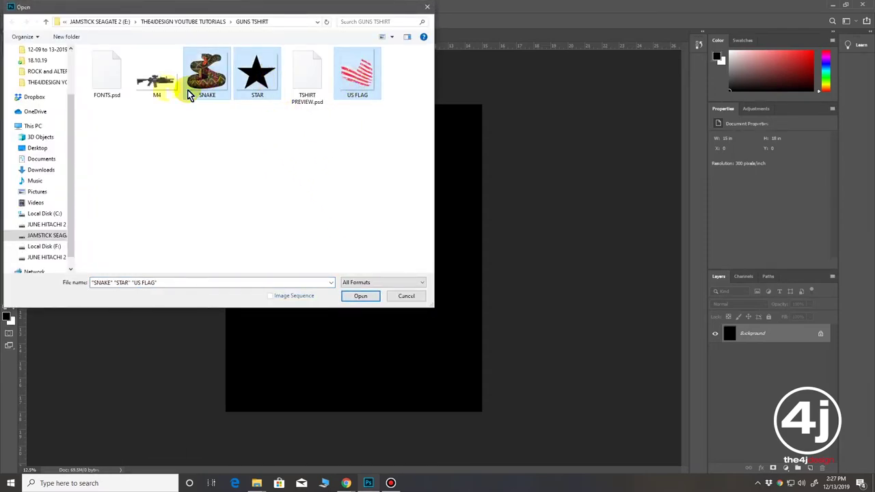
ctrl+click(156, 77)
click(362, 298)
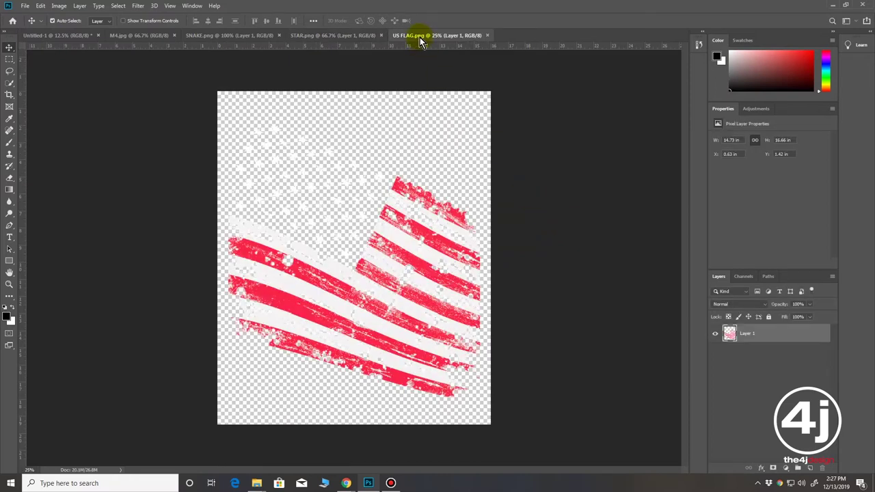
Look through each open document, ending on SNAKE.png
click(54, 36)
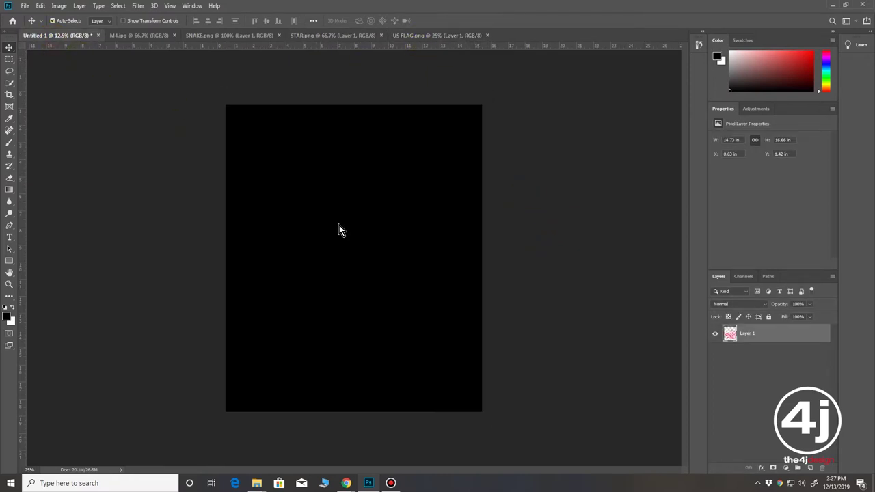
click(141, 38)
click(229, 37)
click(309, 36)
click(416, 35)
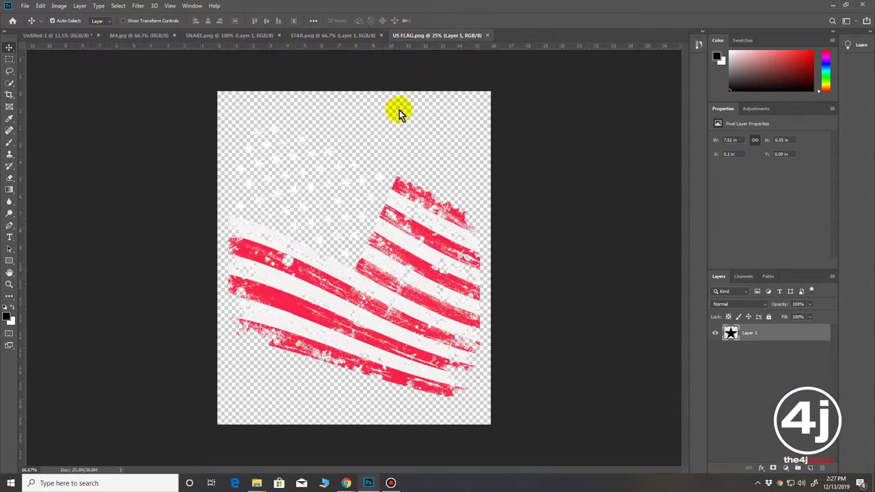
click(226, 35)
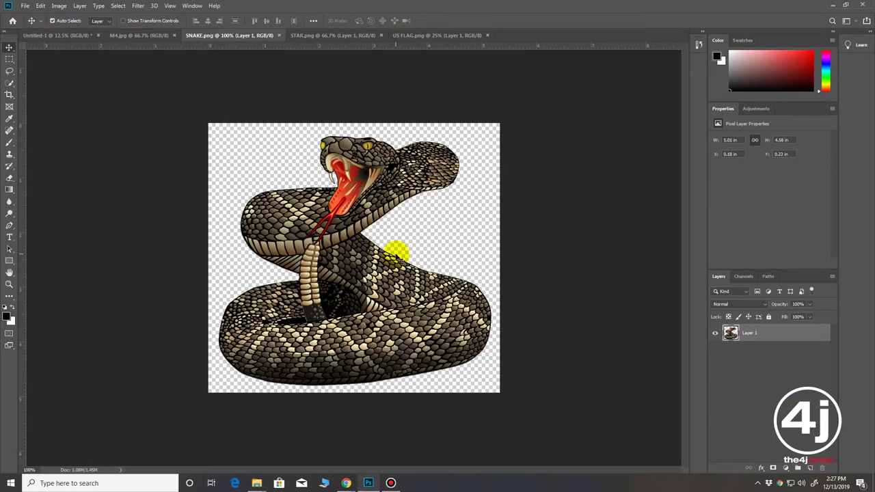
Apply Poster Edges to the snake: Edge Thickness 4, Intensity 1, Posterization 1
click(139, 6)
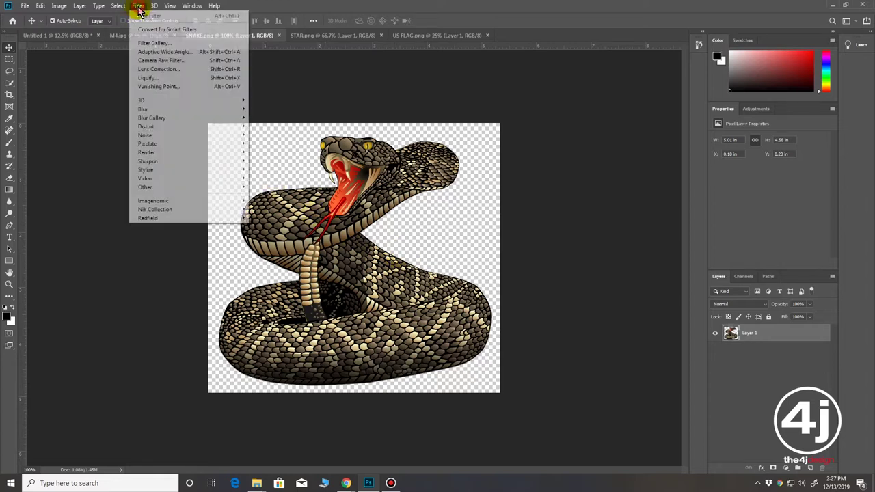
click(140, 43)
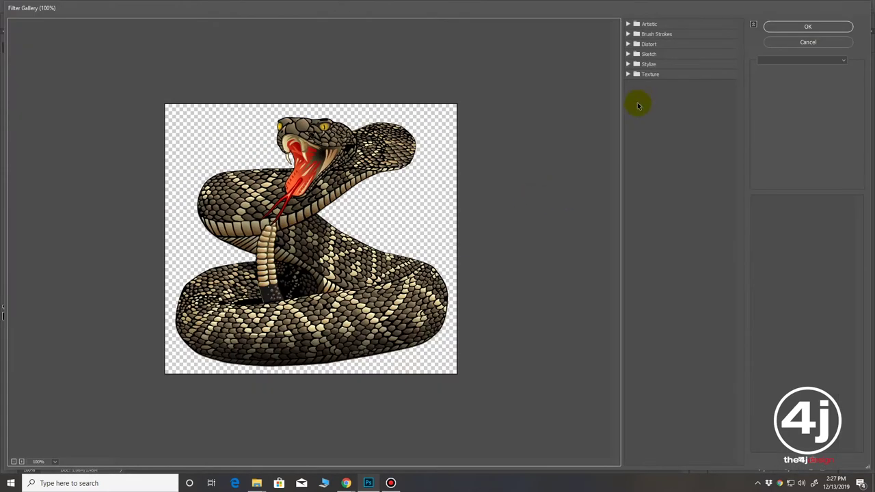
click(628, 24)
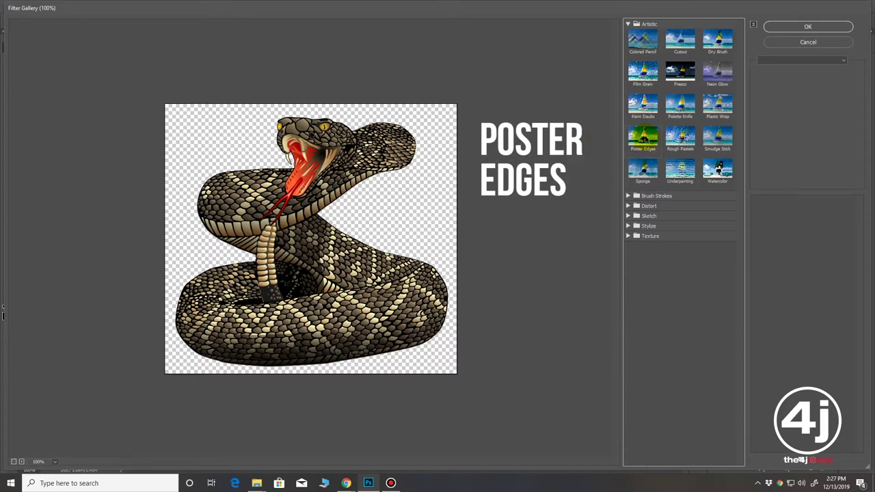
click(645, 143)
click(785, 83)
drag(791, 83, 800, 83)
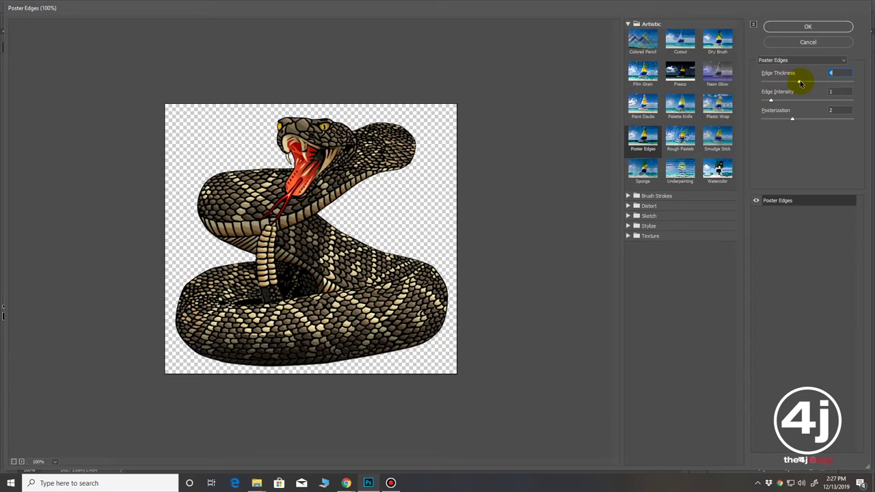
mouse_move(791, 119)
mouse_down()
mouse_move(777, 120)
mouse_move(803, 125)
mouse_move(784, 127)
mouse_up()
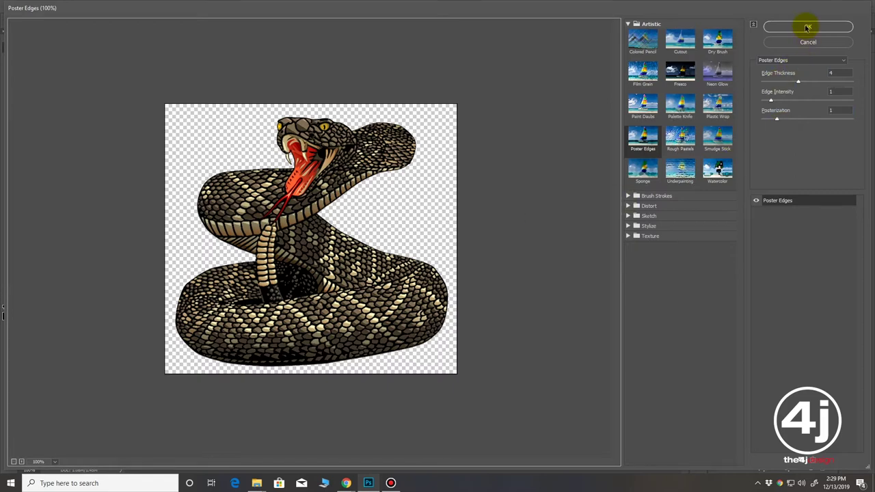
click(808, 27)
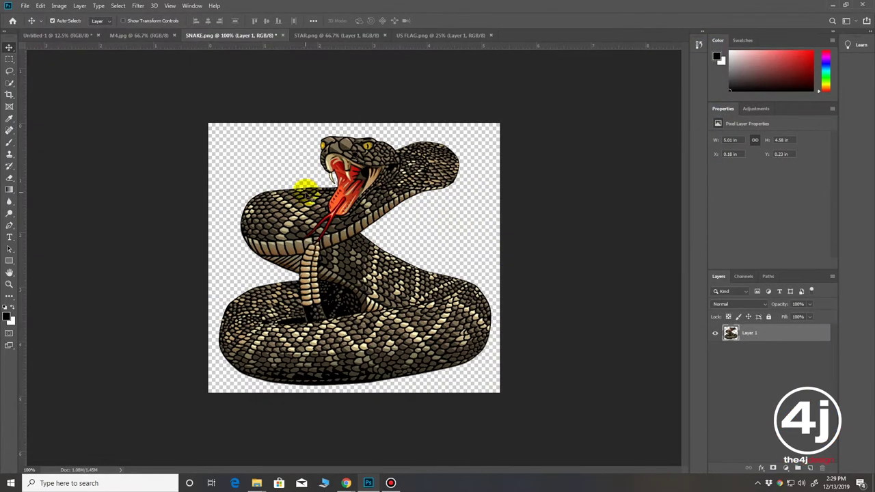
Apply a Threshold at level 82 to make the snake pure black and white
click(58, 6)
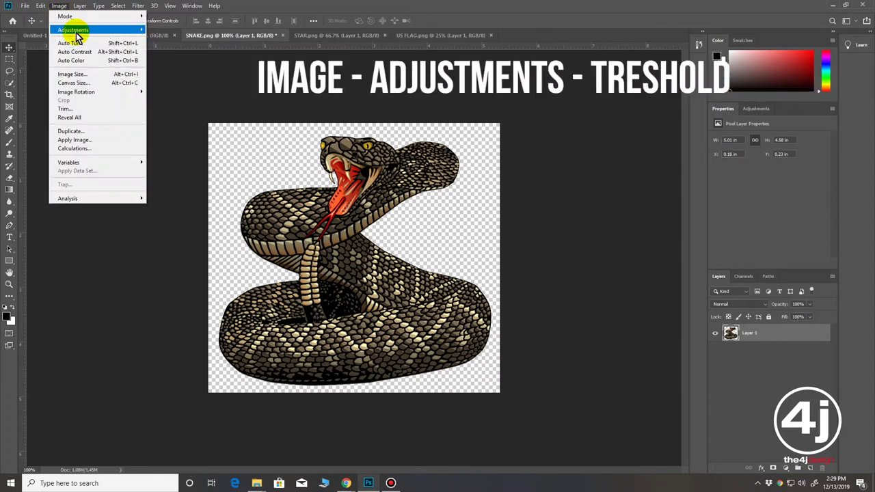
mouse_move(74, 29)
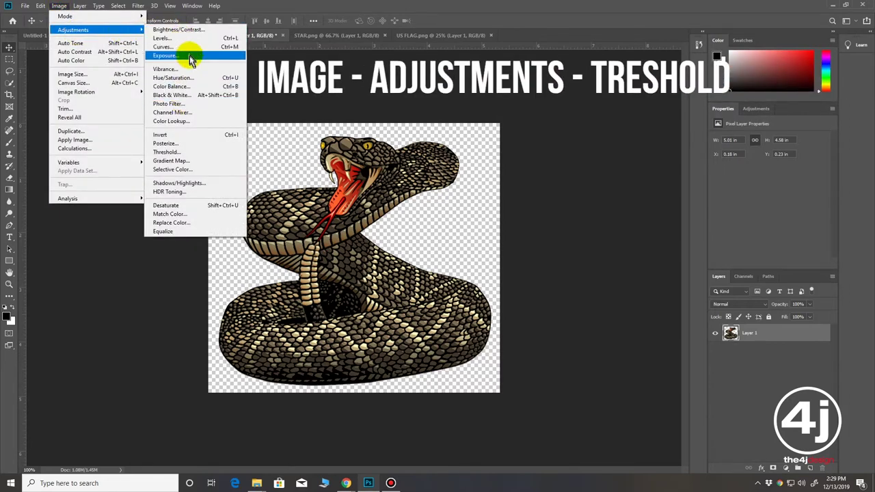
click(182, 152)
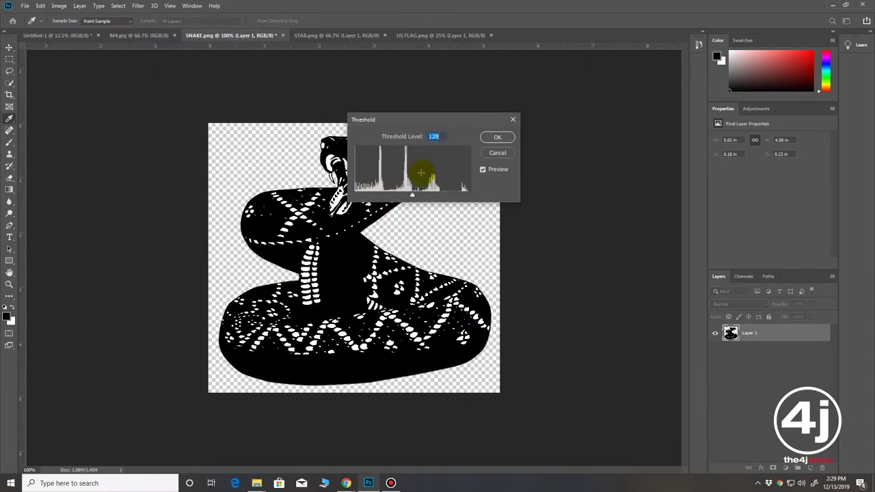
drag(416, 197, 397, 199)
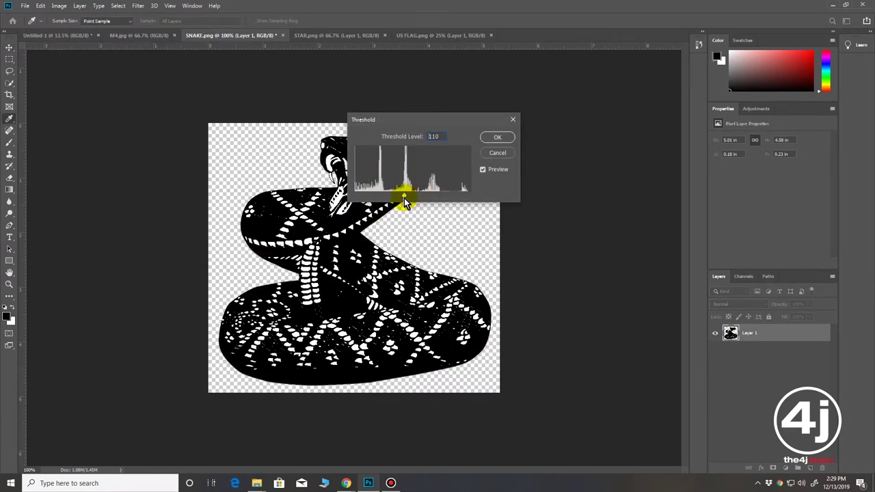
drag(396, 200, 398, 199)
drag(409, 123, 550, 95)
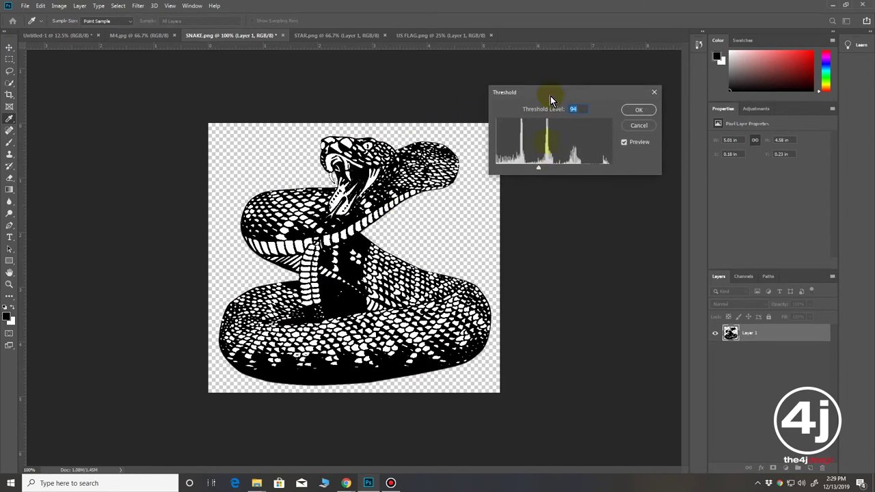
drag(538, 168, 538, 168)
click(646, 112)
key(v)
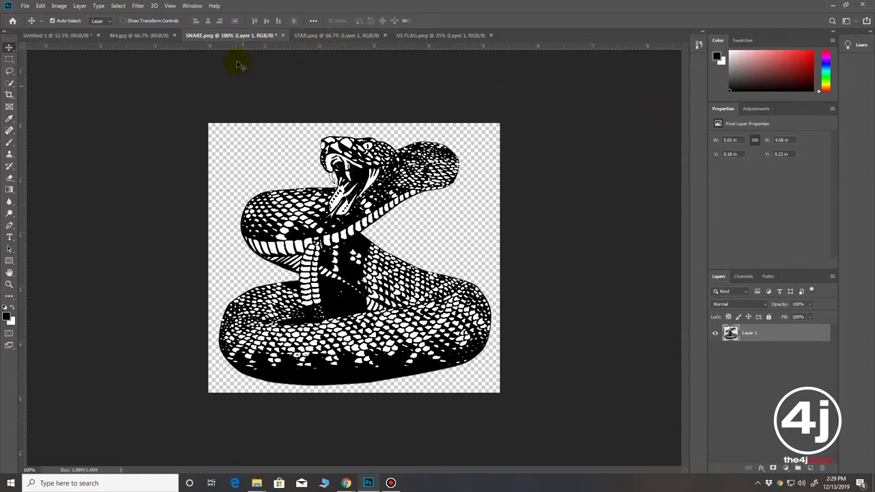
Copy the snake onto the black Untitled-1 canvas and close SNAKE.png
drag(232, 35, 426, 165)
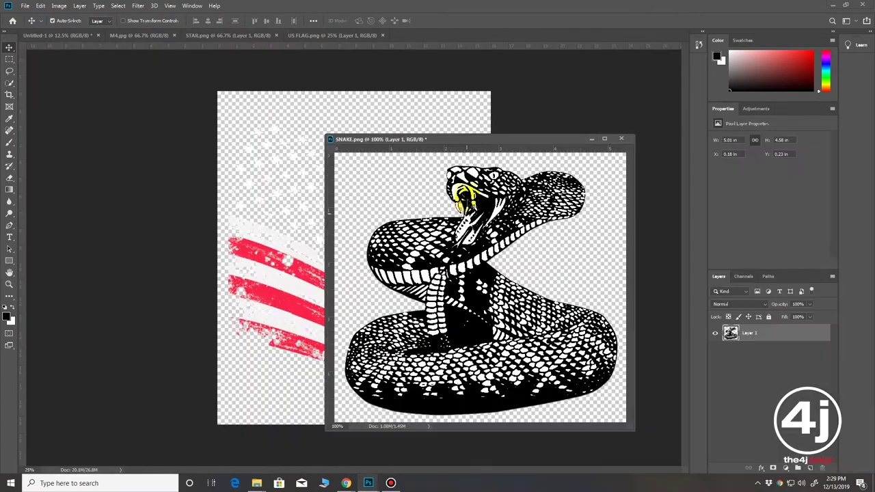
click(66, 37)
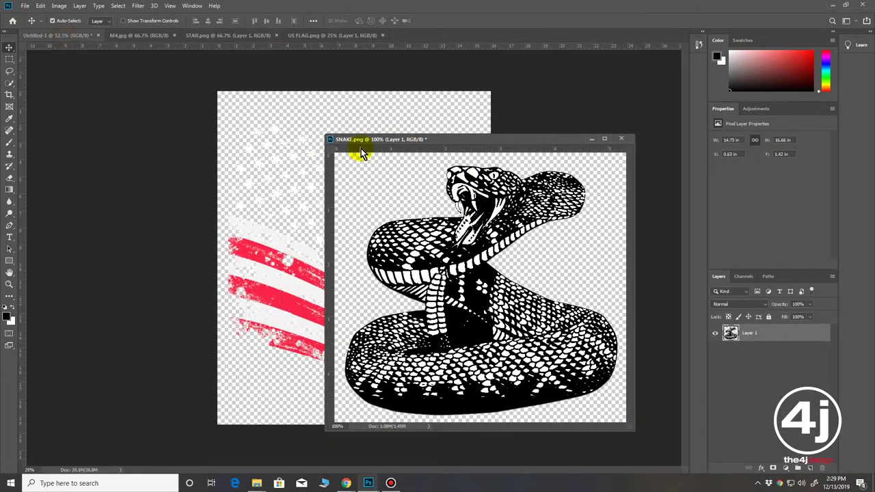
drag(424, 141, 555, 80)
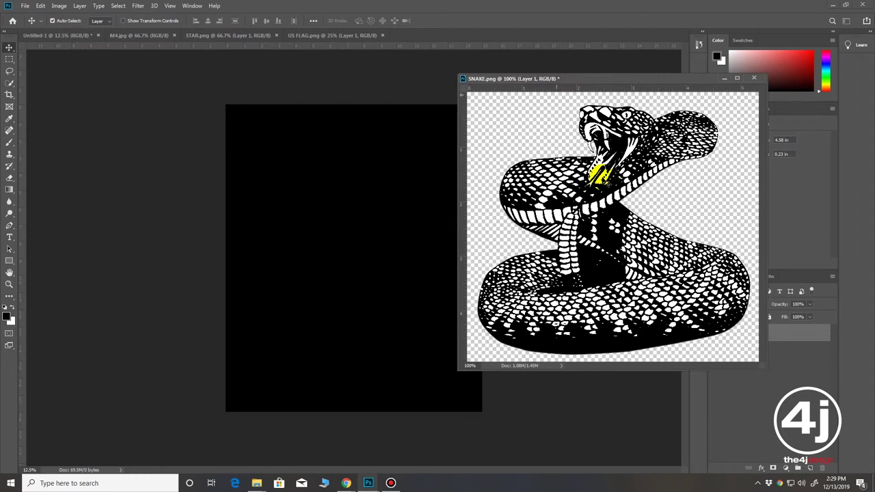
drag(596, 192, 347, 231)
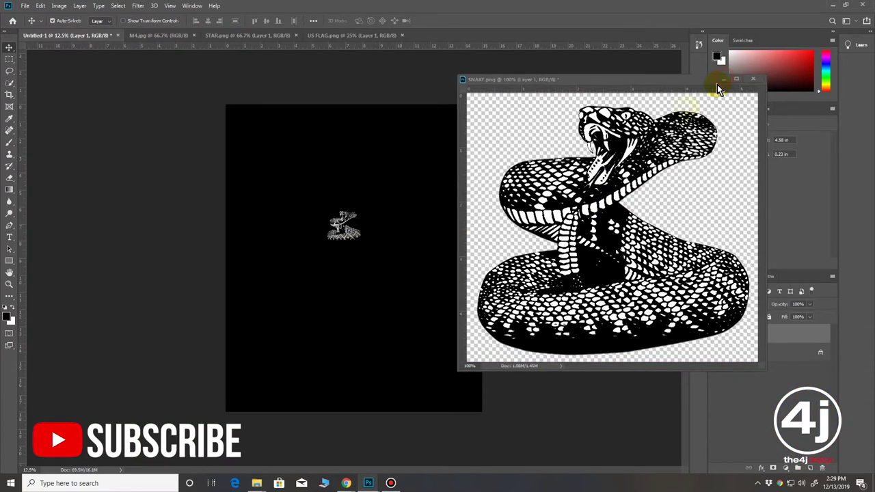
click(753, 77)
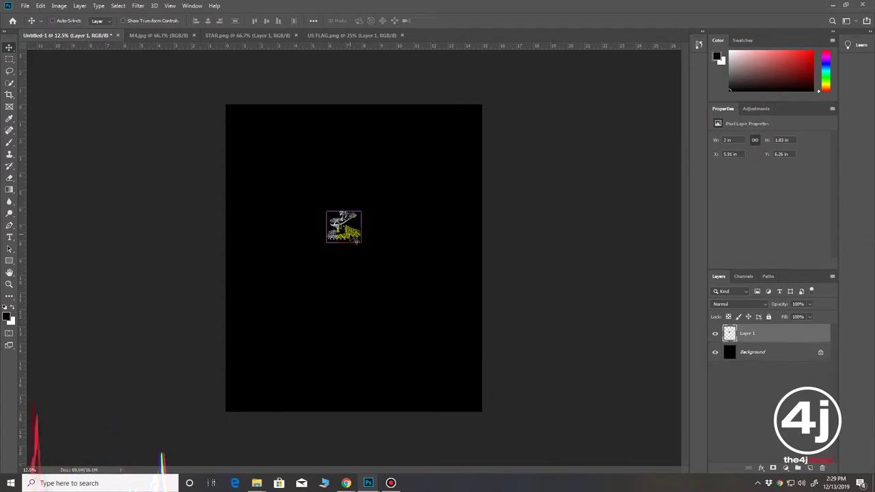
Scale the snake to about 417% and centre it on the canvas
key(ctrl+t)
drag(361, 244, 462, 347)
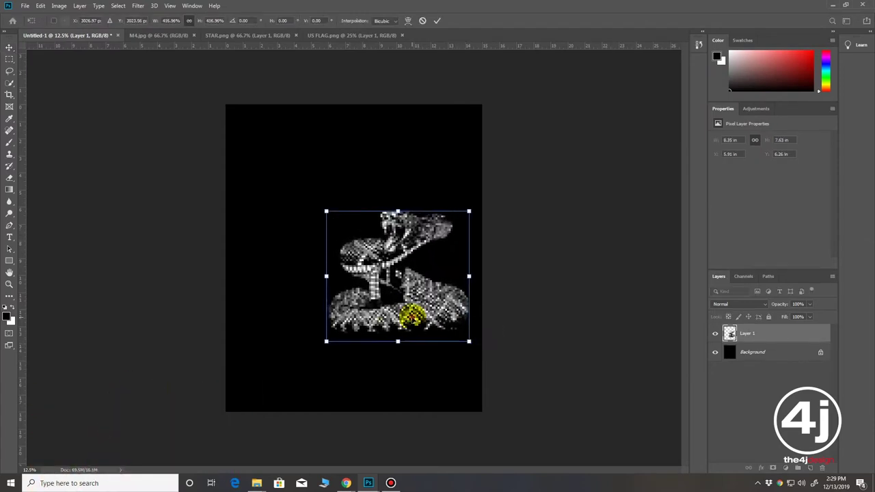
drag(416, 308, 366, 299)
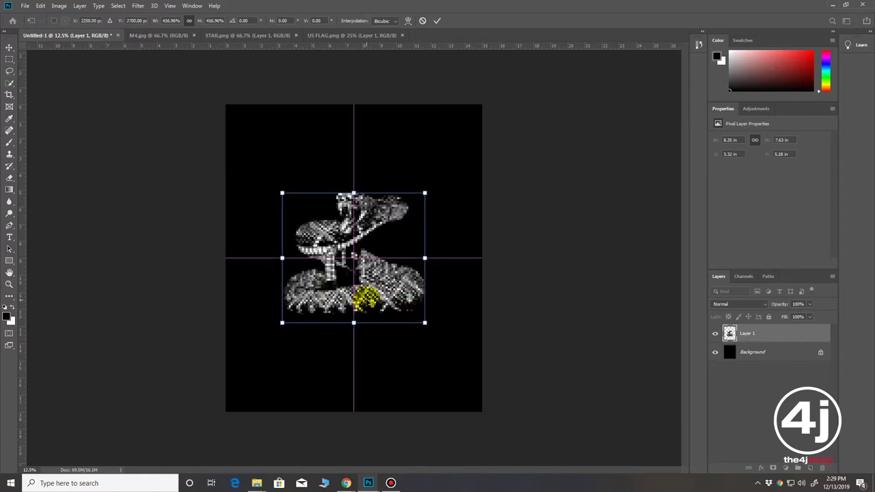
key(Return)
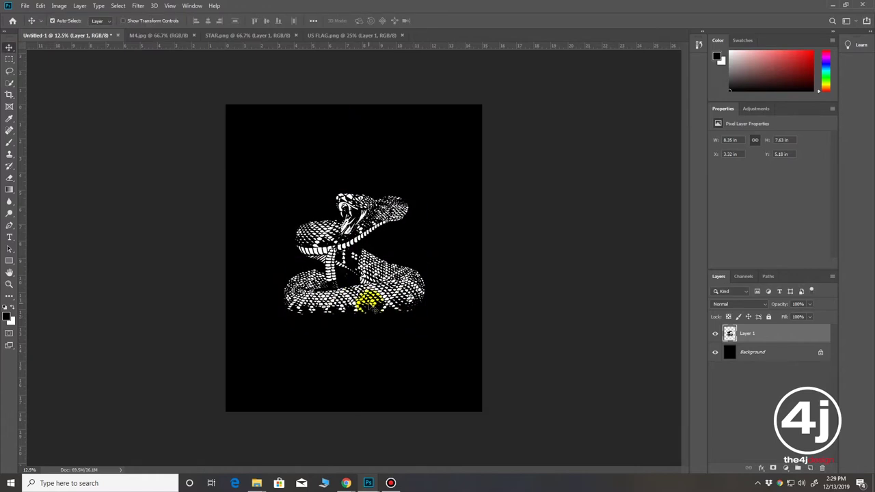
Open Layer 1's Blending Options and enable a Stroke, initially white
right_click(756, 335)
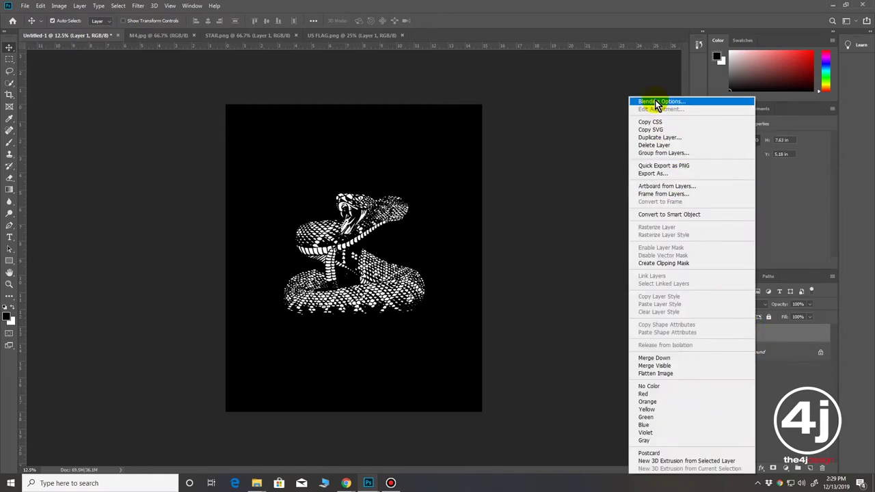
click(540, 205)
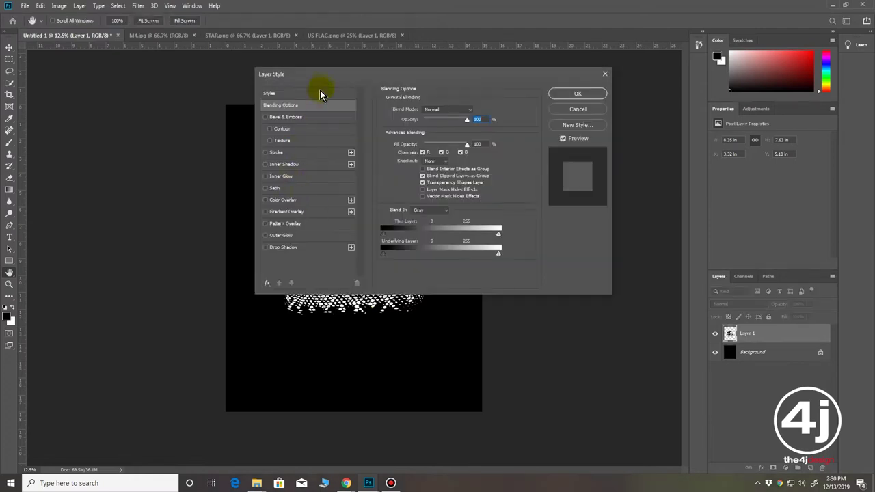
drag(401, 77, 580, 76)
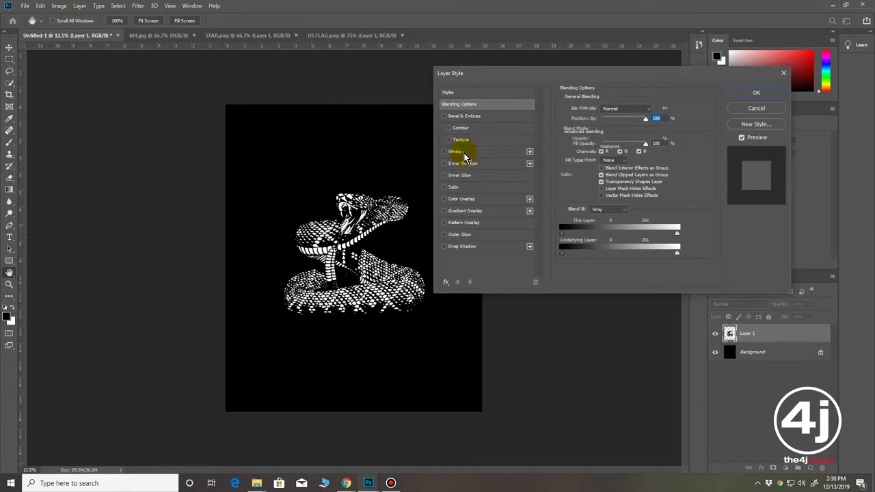
click(457, 152)
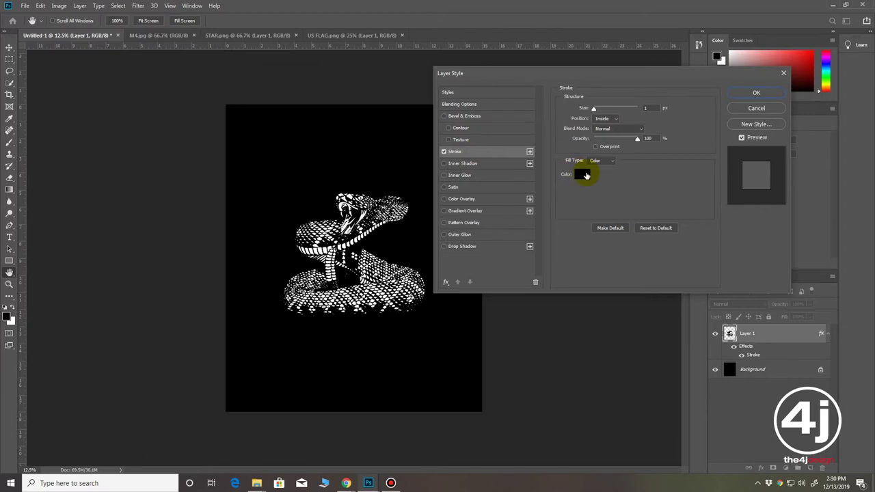
click(581, 174)
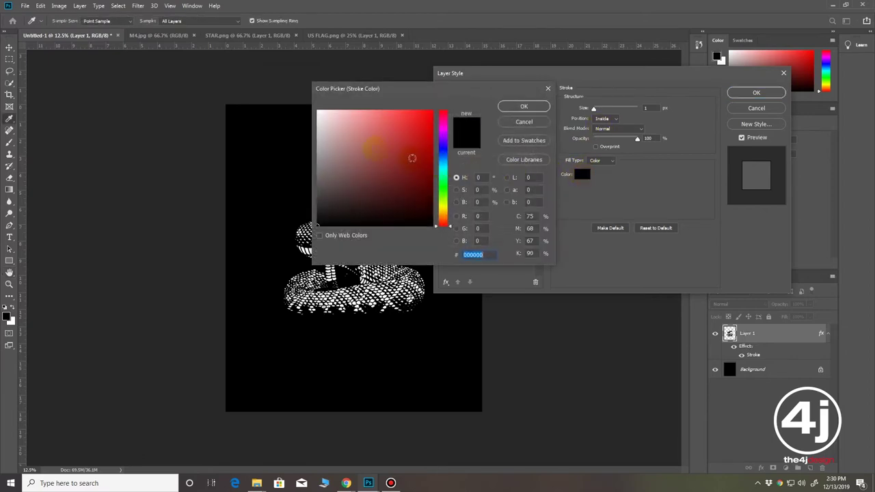
click(318, 110)
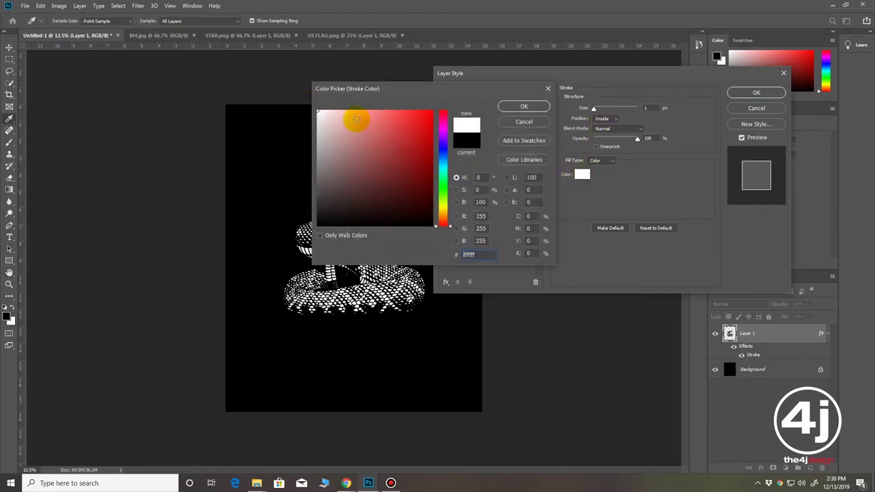
click(524, 106)
Set the stroke to Outside, 9 px, black, and apply it
click(601, 121)
click(602, 110)
drag(596, 109, 597, 109)
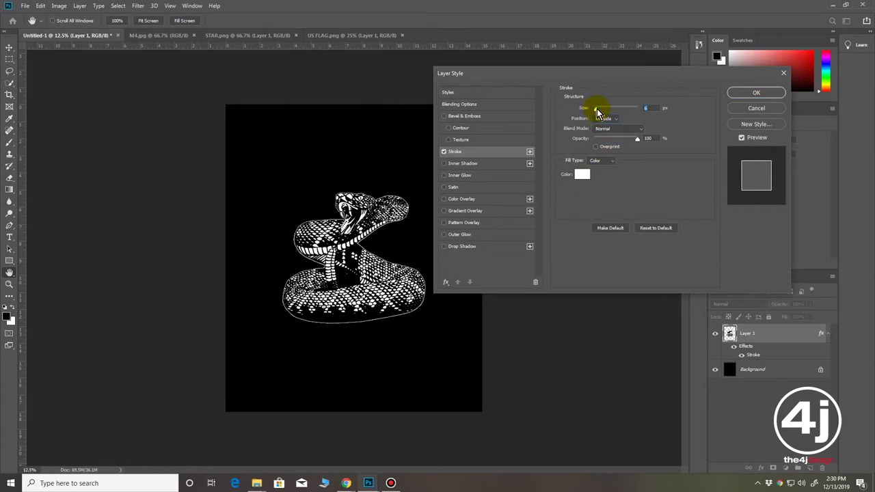
drag(597, 112, 598, 112)
click(581, 174)
click(327, 225)
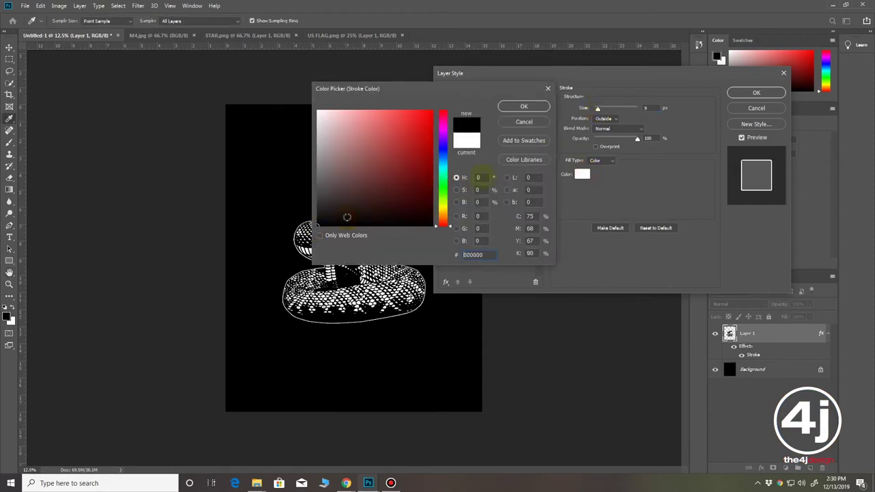
click(524, 107)
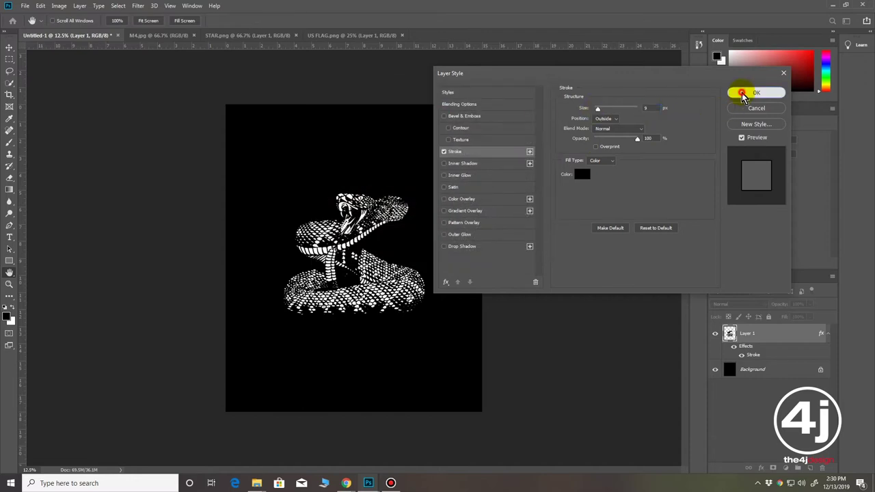
click(745, 93)
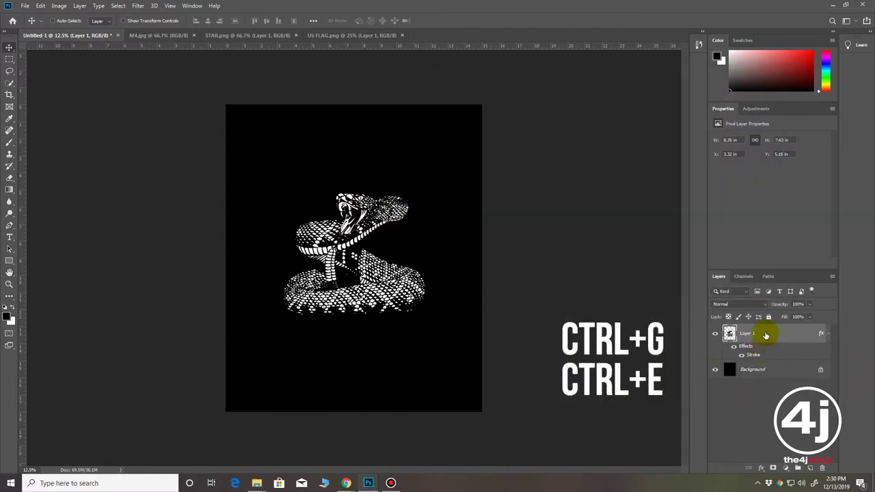
Group and merge the snake into Group 1, hiding the Background layer
key(ctrl+g)
key(ctrl+e)
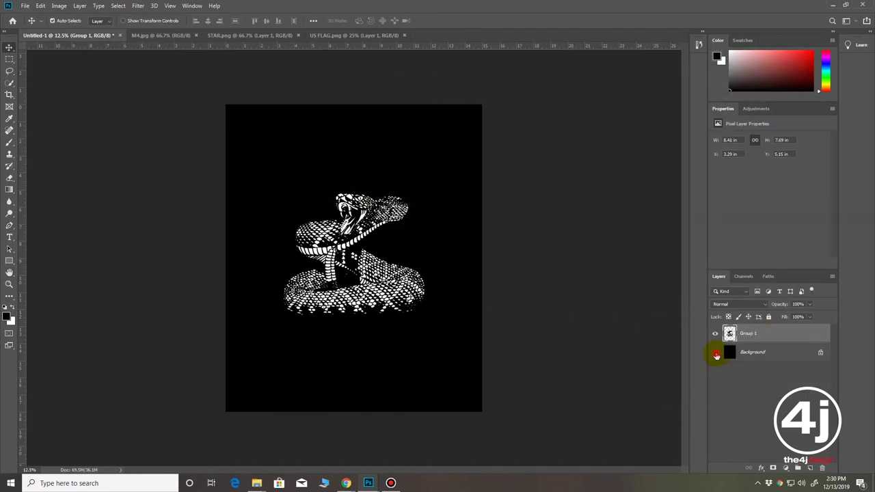
click(716, 353)
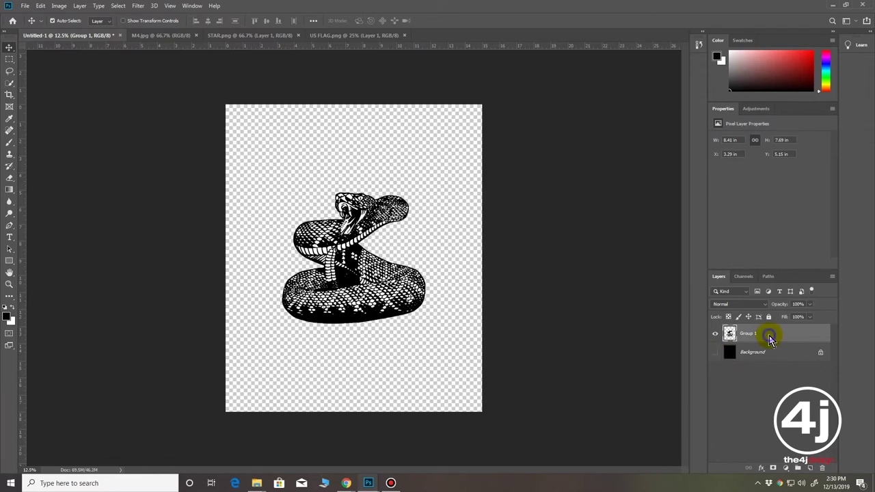
Add a white outside stroke to Group 1
right_click(769, 339)
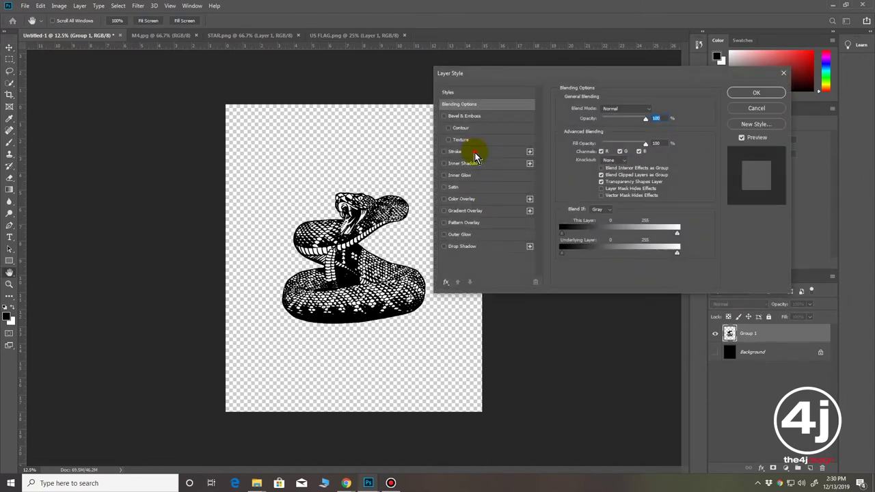
click(475, 152)
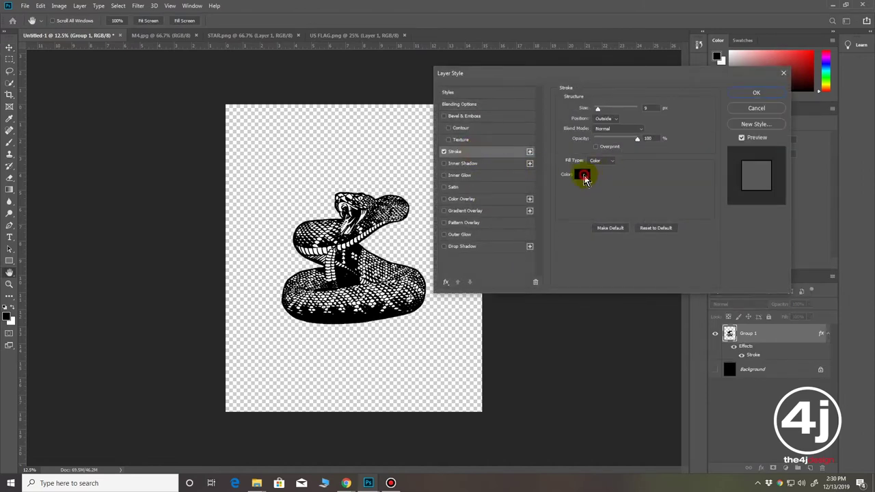
click(582, 176)
click(319, 111)
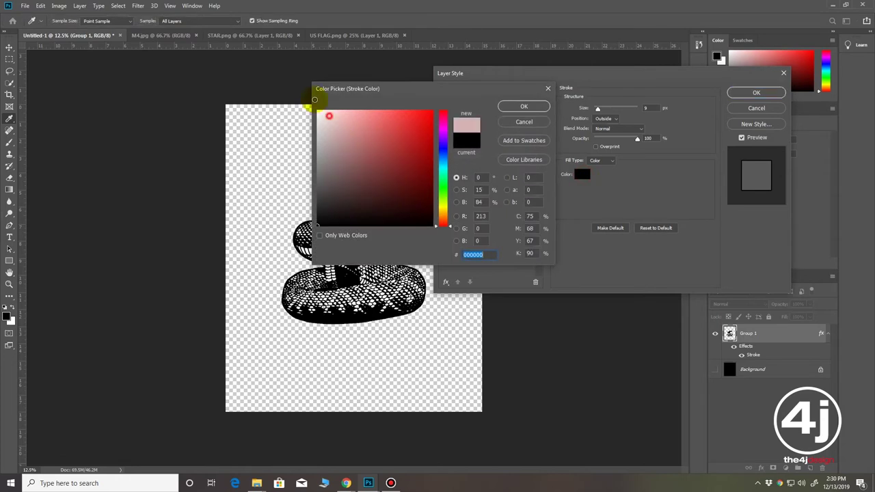
click(514, 107)
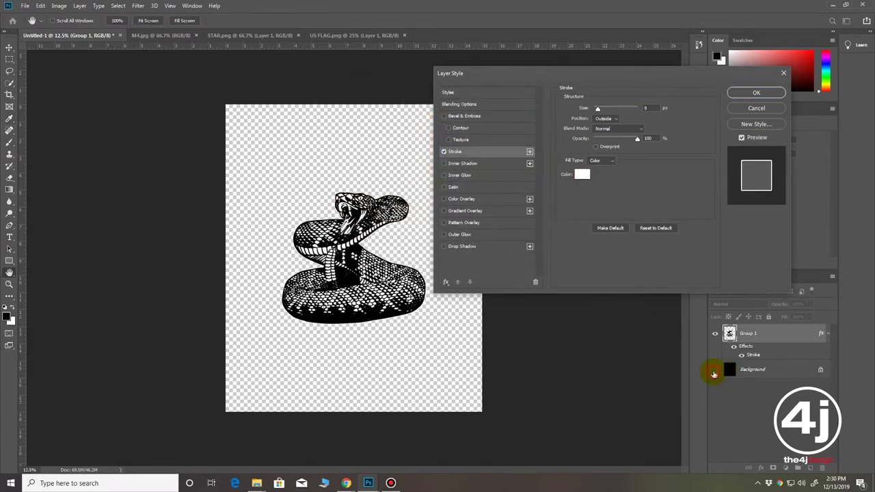
click(745, 92)
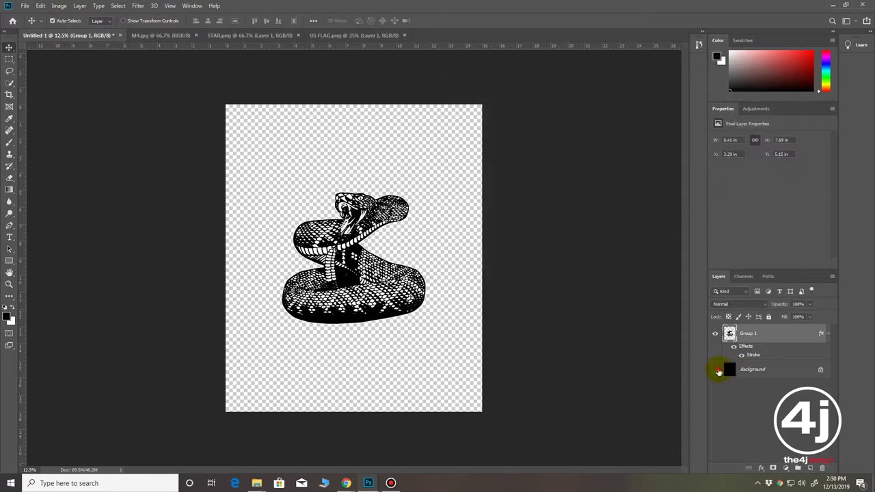
Show the Background again and fit the whole design in view
click(715, 370)
key(ctrl+plus)
key(ctrl+plus)
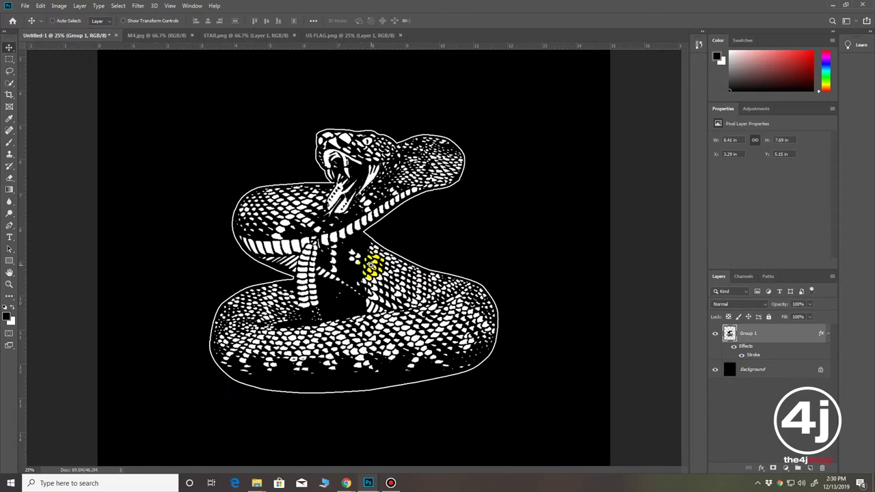
scroll(370, 266, up, 1)
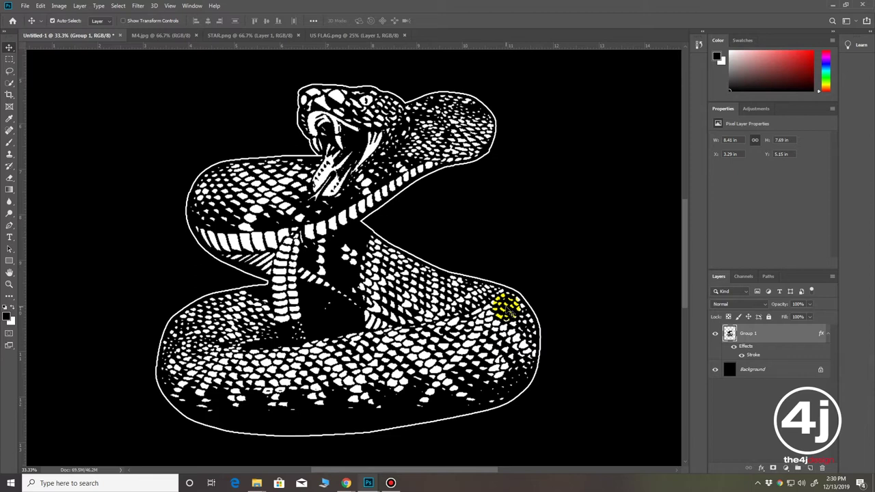
key(ctrl+minus)
key(ctrl+minus)
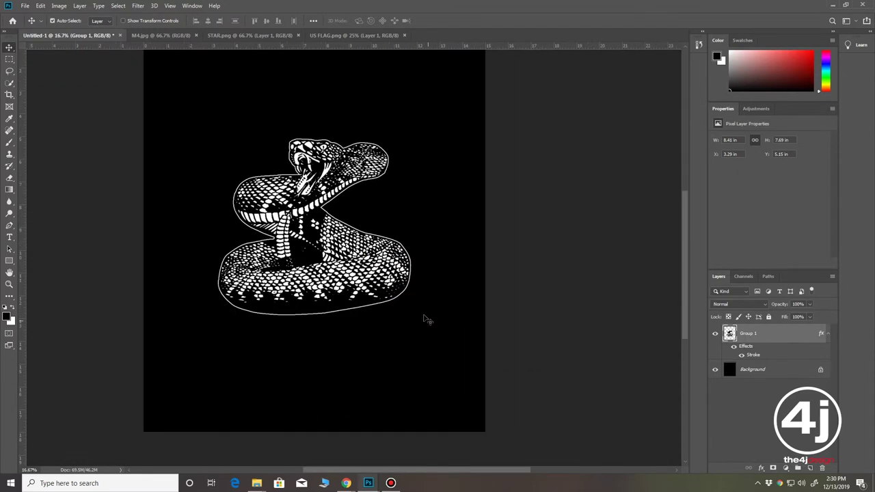
drag(380, 271, 408, 295)
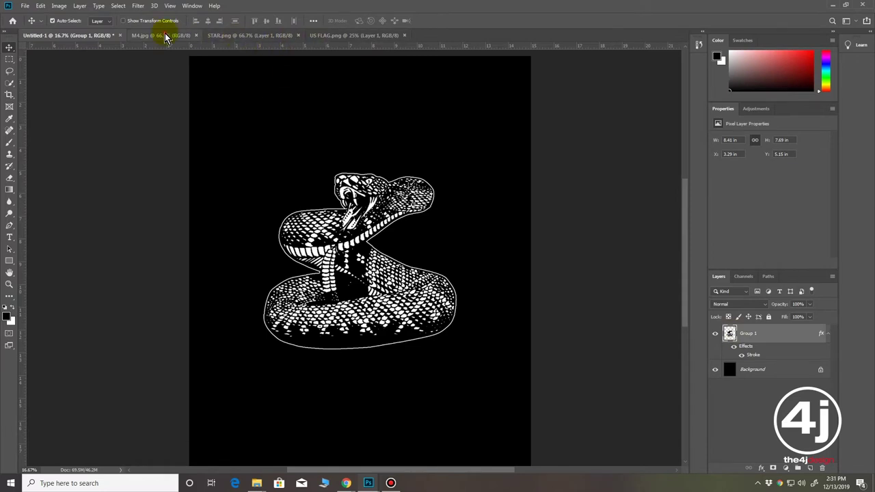
Switch to M4.jpg and unlock its background into Layer 0
key(ctrl+Tab)
click(395, 286)
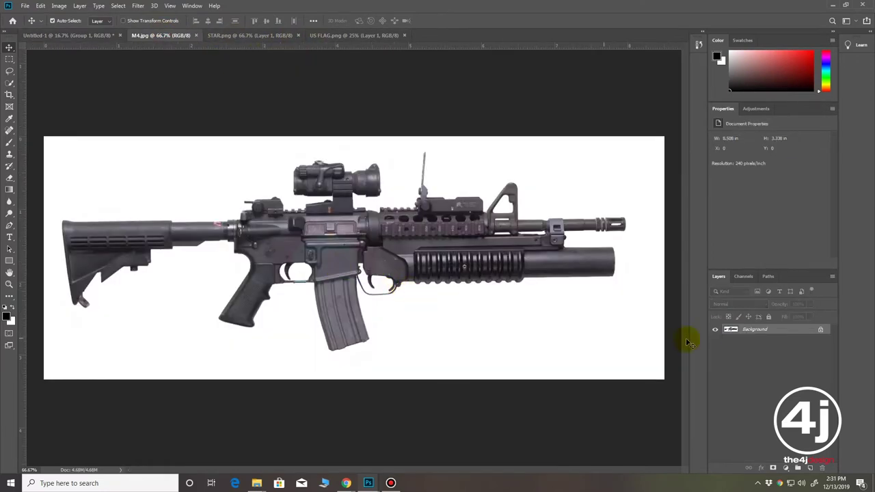
click(730, 333)
click(758, 335)
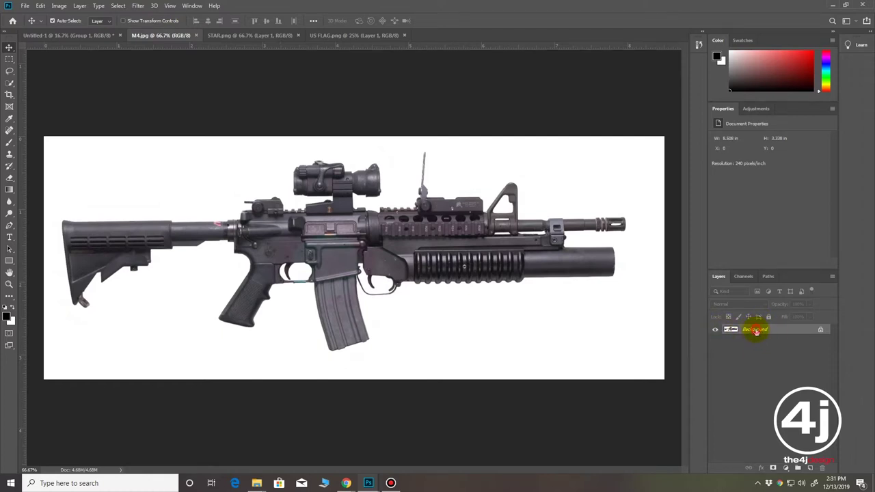
double_click(756, 331)
click(511, 143)
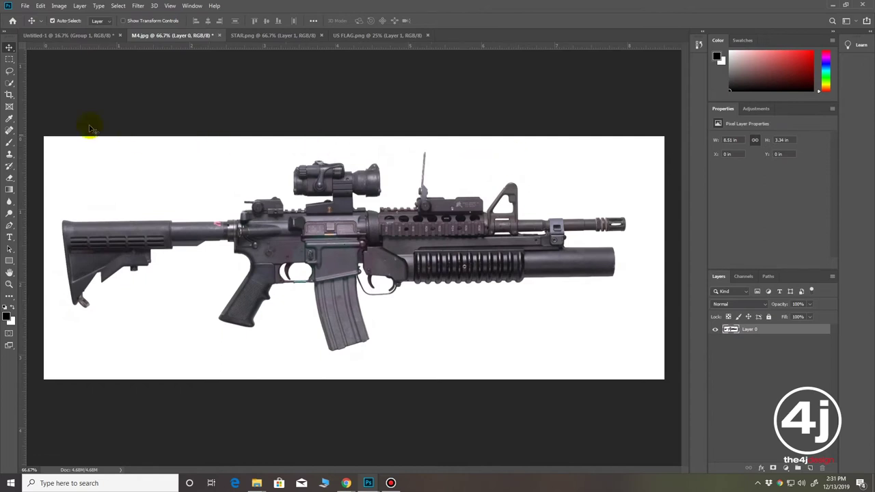
Magic Wand and delete the rifle's white background, then select the trigger-guard gap
click(10, 85)
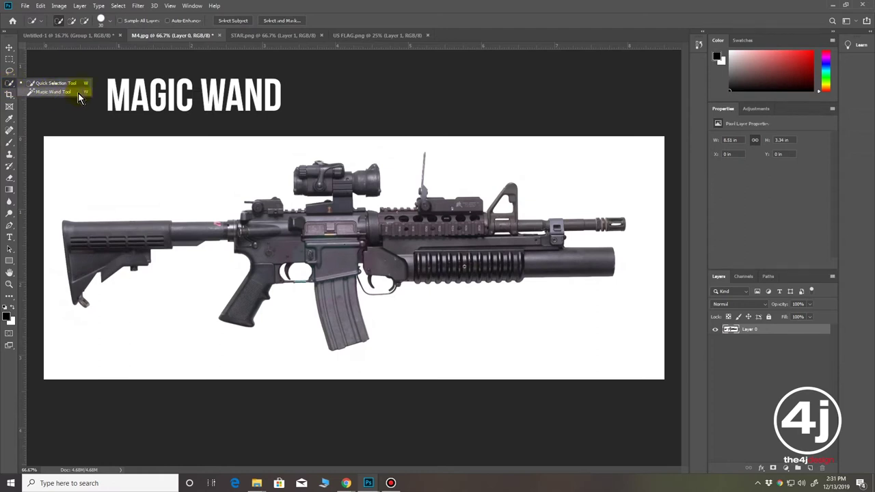
click(62, 93)
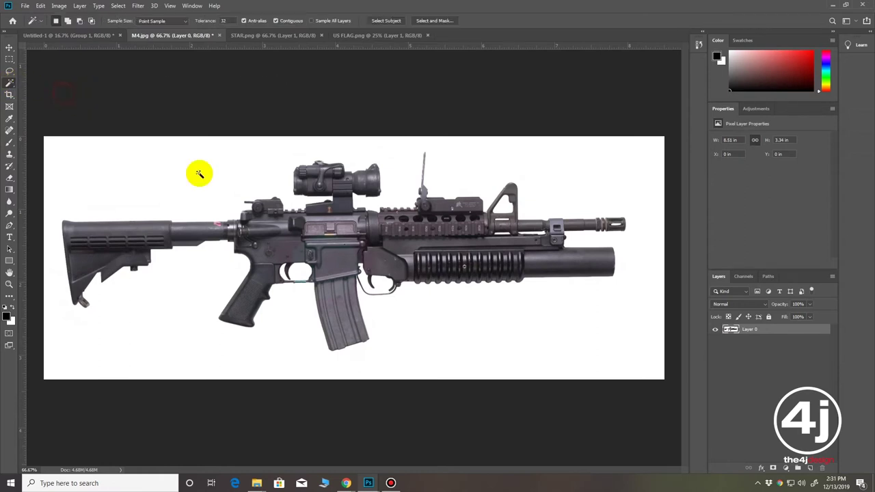
click(248, 183)
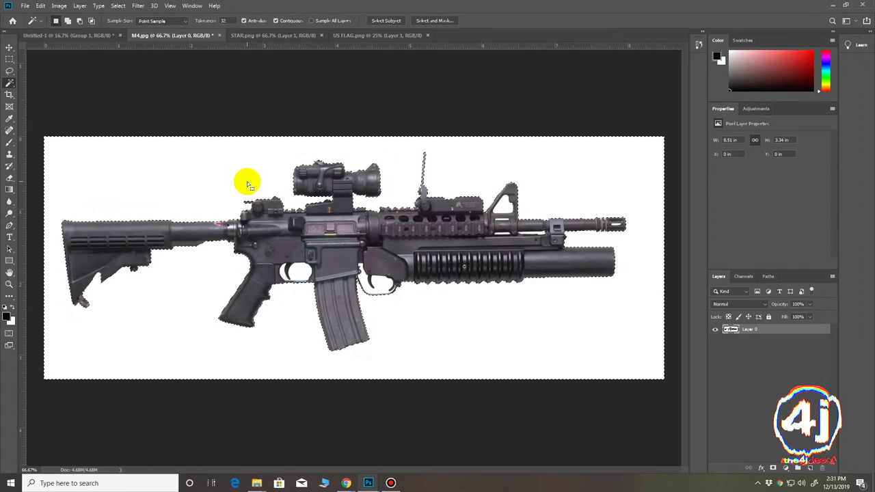
key(Delete)
click(299, 271)
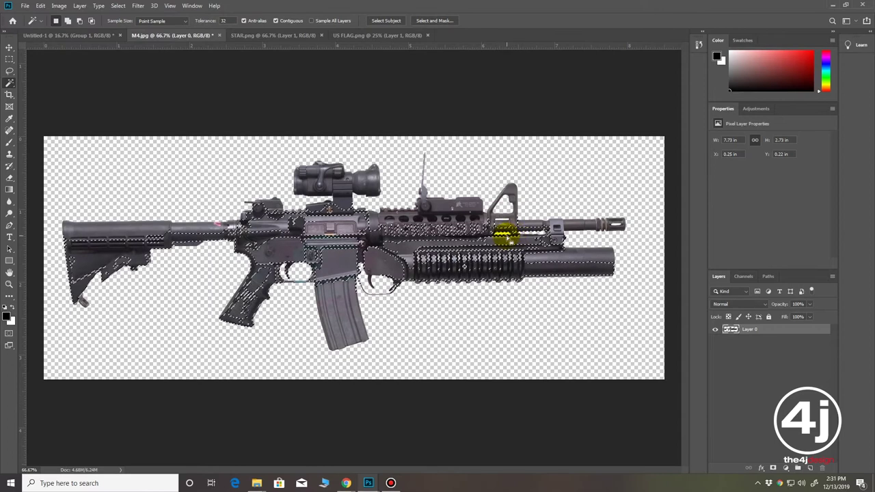
scroll(504, 235, up, 1)
scroll(504, 235, up, 1)
scroll(508, 209, up, 1)
click(507, 172)
Deselect, then Magic Wand the white slot by the front sight
key(ctrl+d)
key(m)
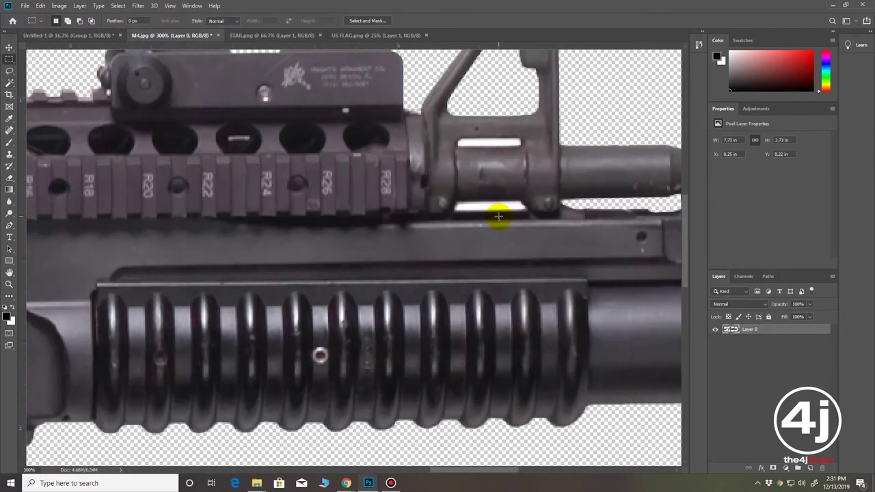
key(w)
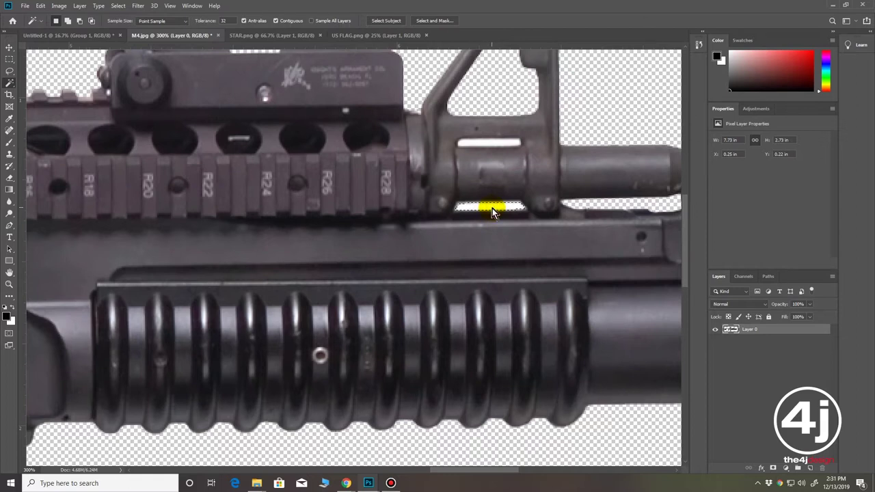
shift+click(499, 149)
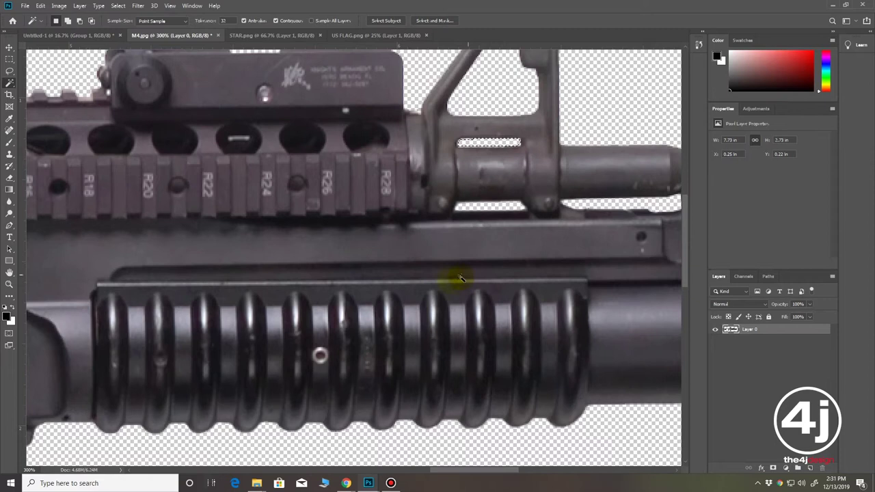
scroll(436, 283, down, 2)
scroll(437, 283, down, 2)
scroll(254, 268, down, 1)
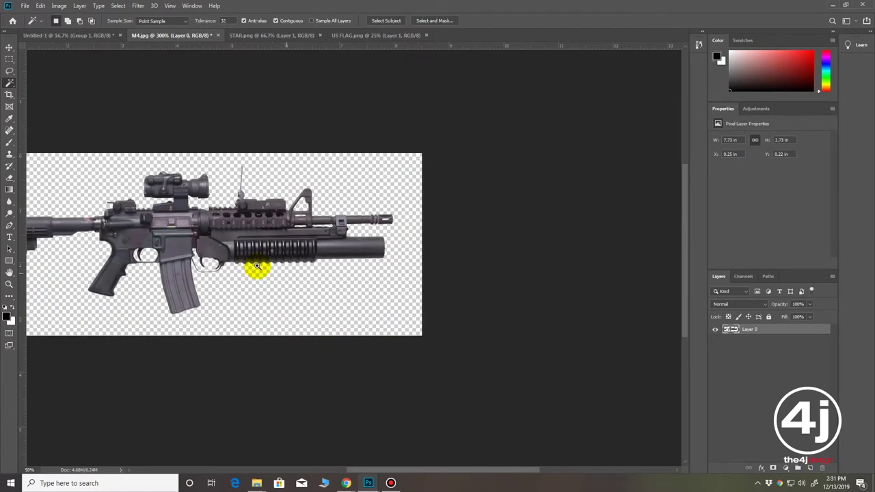
scroll(245, 267, up, 1)
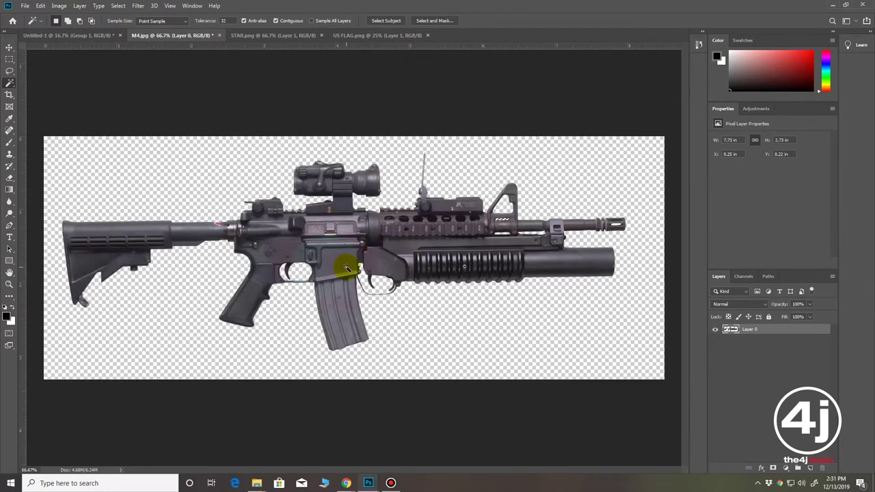
Apply Poster Edges to the rifle with Edge Thickness 5 and Edge Intensity 8
key(m)
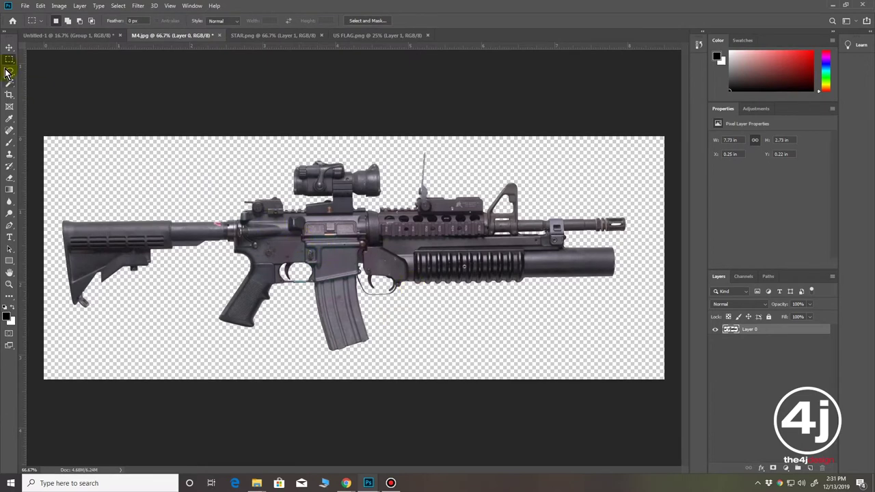
click(8, 52)
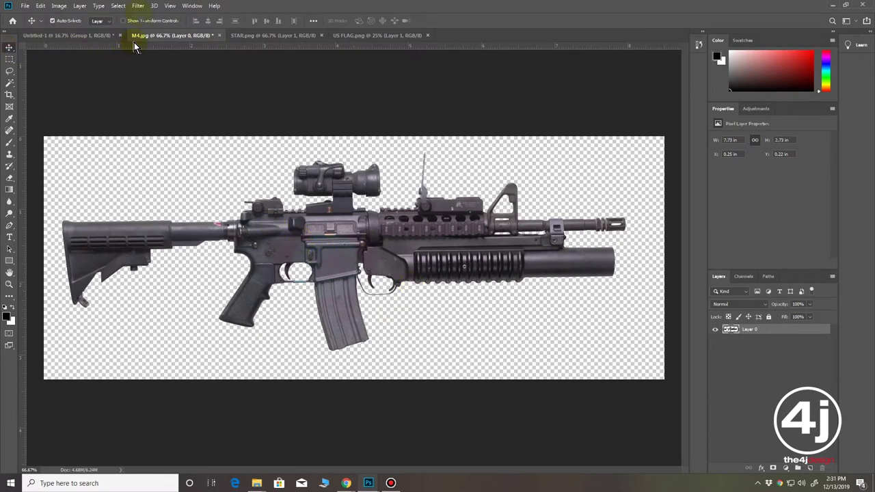
click(139, 6)
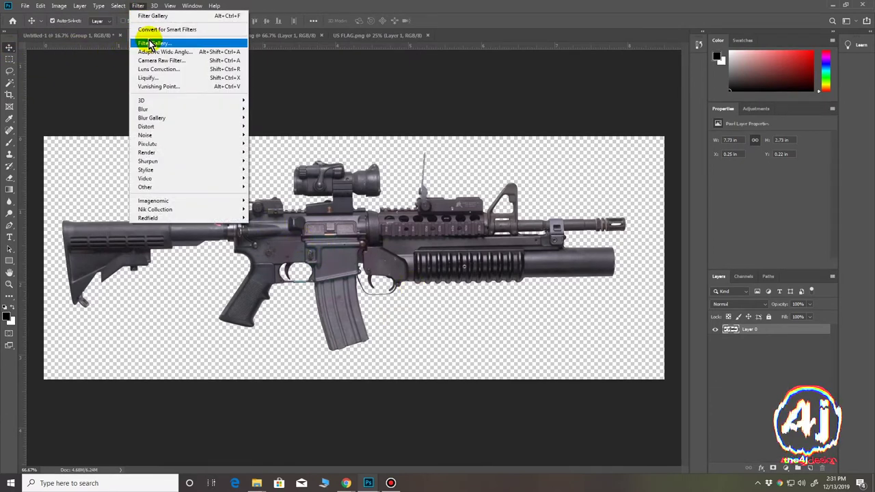
click(217, 42)
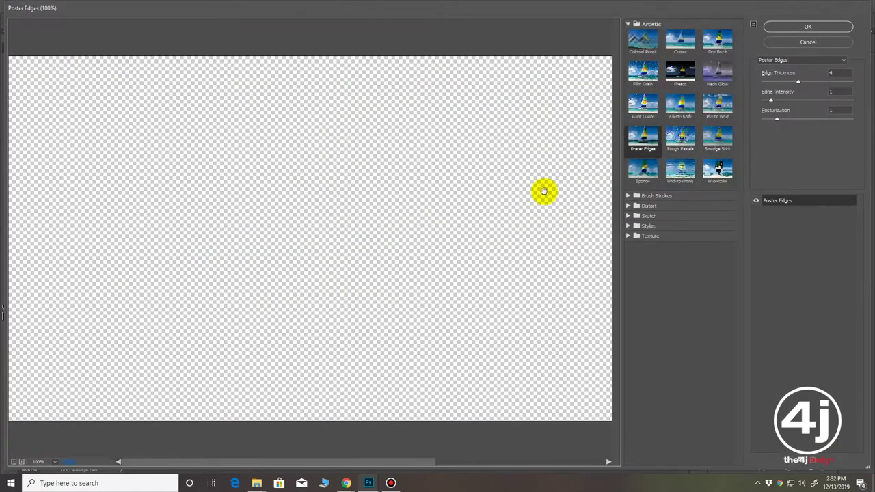
drag(529, 214, 335, 227)
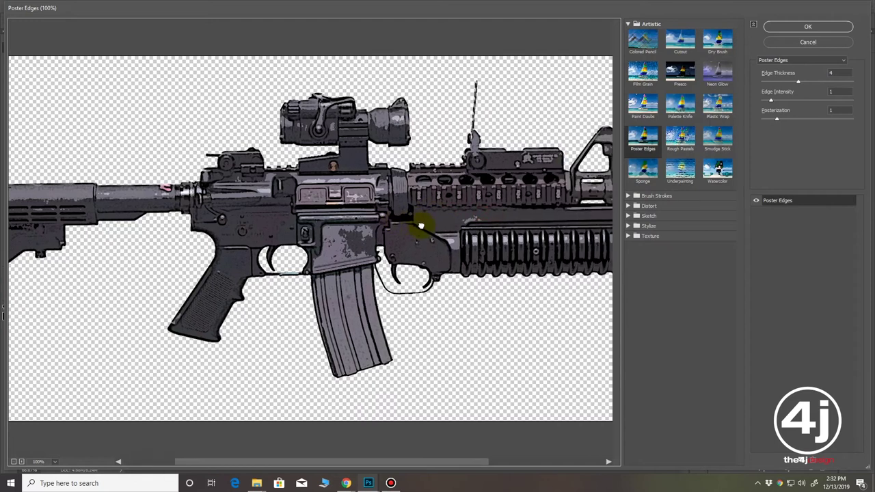
mouse_move(798, 83)
mouse_down()
mouse_move(773, 83)
mouse_move(806, 82)
mouse_up()
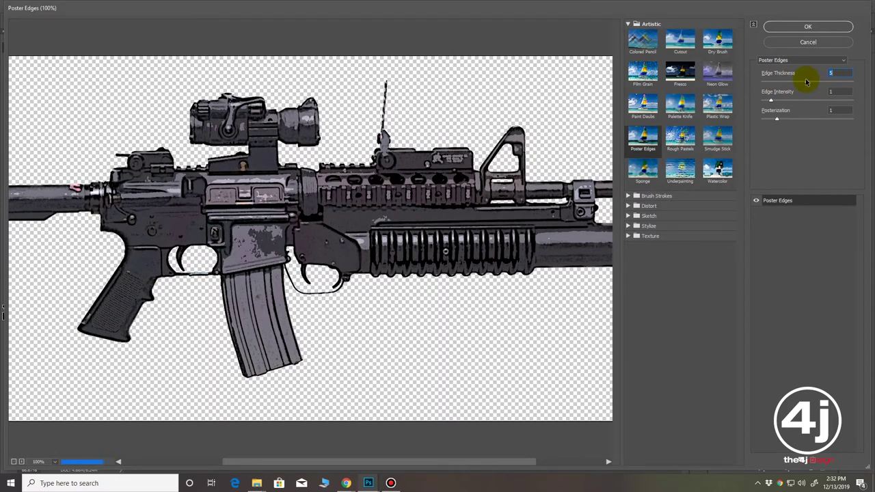
drag(774, 100, 831, 102)
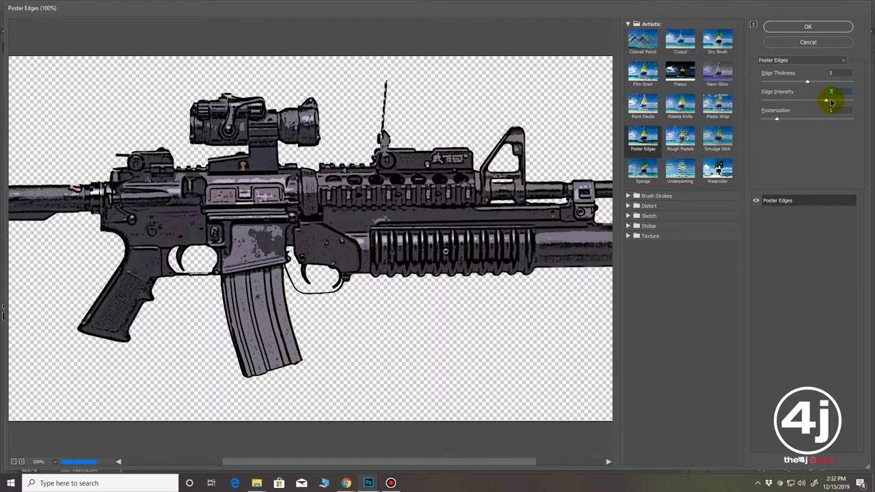
mouse_move(786, 121)
mouse_down()
mouse_move(805, 121)
mouse_move(762, 121)
mouse_move(803, 122)
mouse_up()
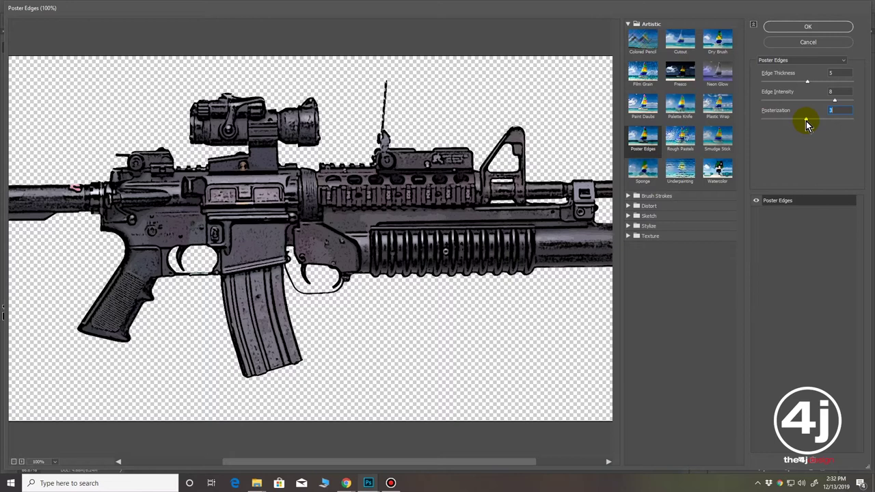
click(807, 26)
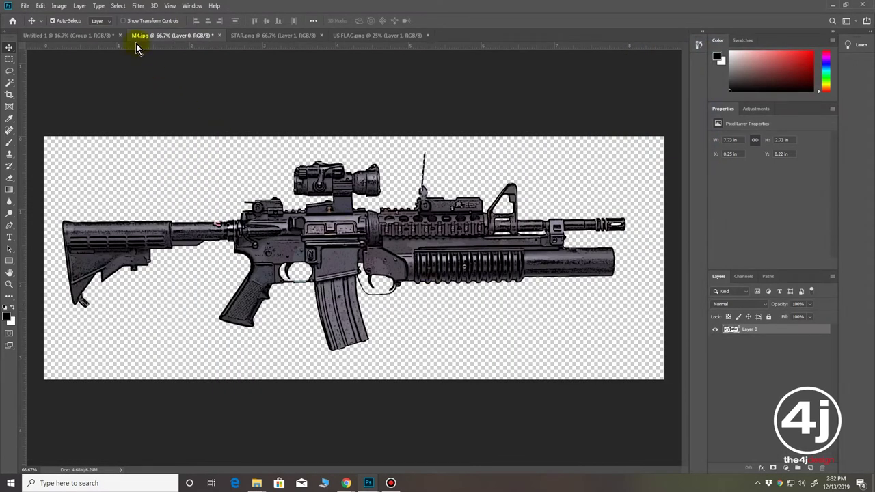
Copy the M4 rifle into the Untitled-1 design and close M4.jpg without saving
drag(150, 38, 311, 116)
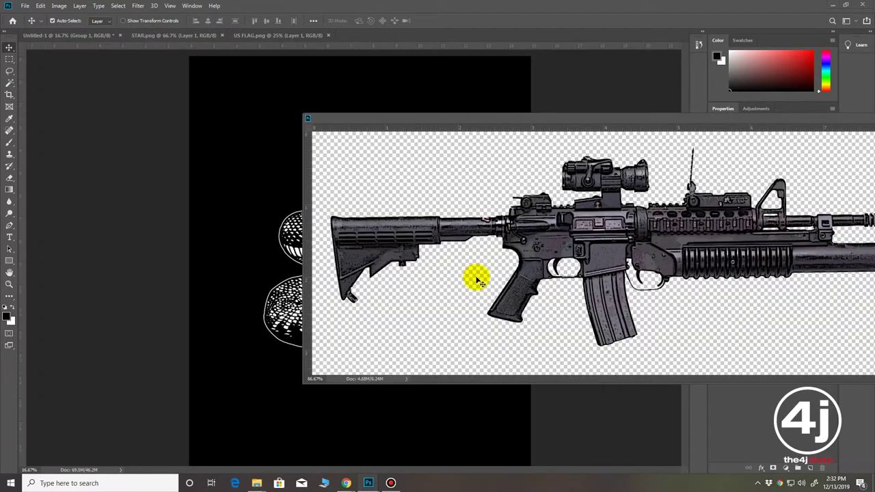
drag(540, 243, 272, 244)
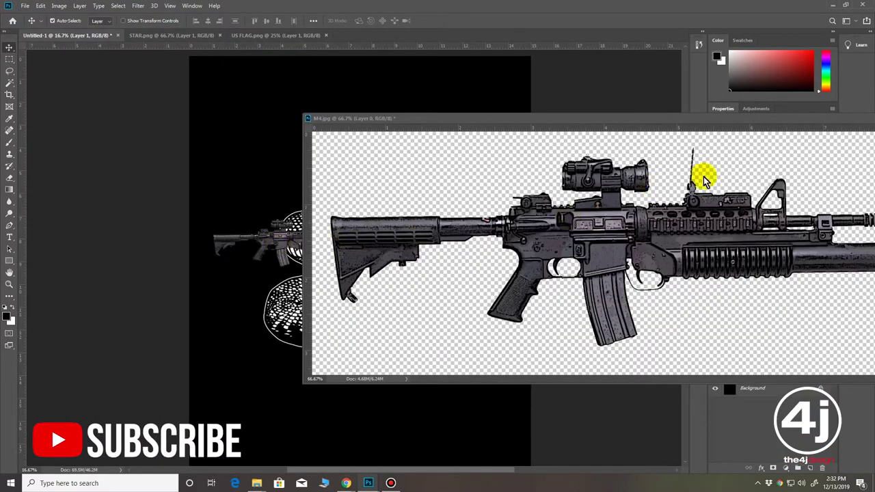
mouse_move(779, 123)
mouse_down()
mouse_move(595, 166)
mouse_move(678, 170)
mouse_up()
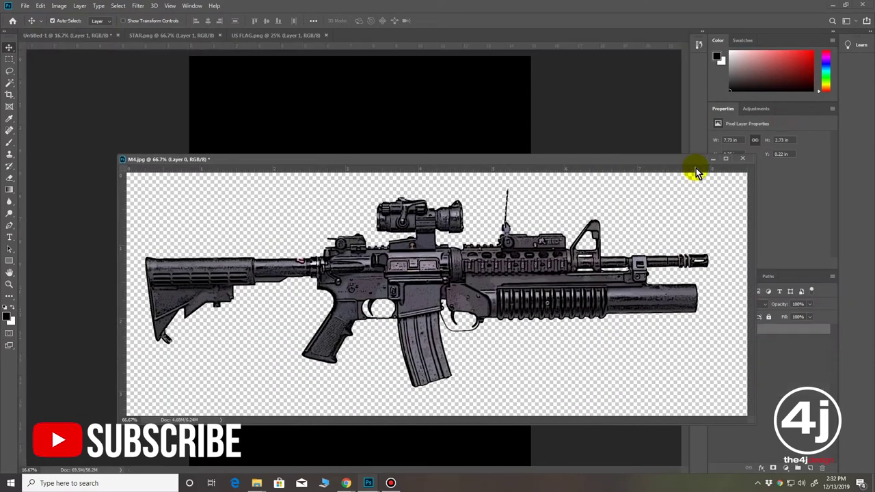
click(741, 162)
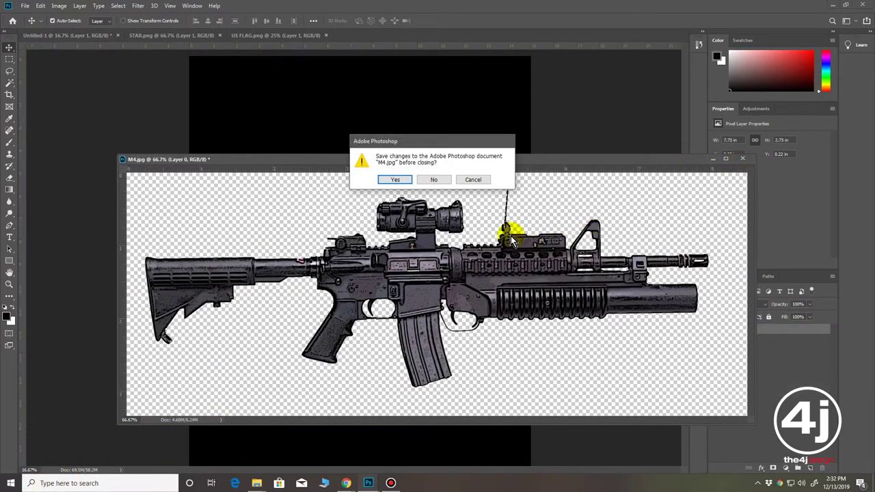
click(471, 179)
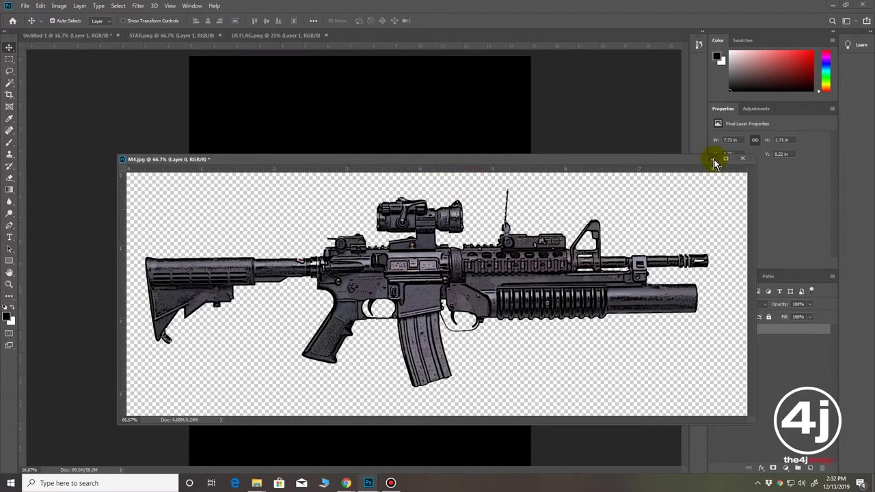
click(743, 159)
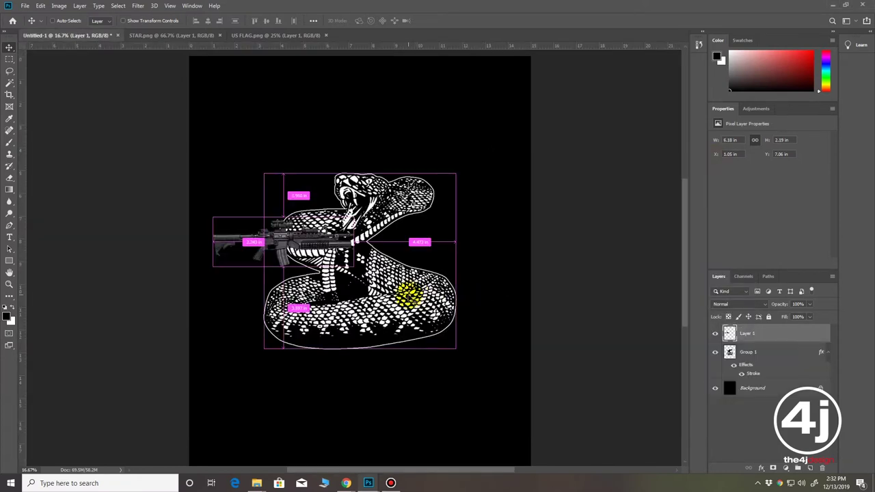
Level the rifle to 0° rotation, move it above the snake's head and enlarge it to about 183%
key(ctrl+t)
mouse_move(363, 305)
mouse_down()
mouse_move(370, 206)
mouse_move(357, 192)
mouse_up()
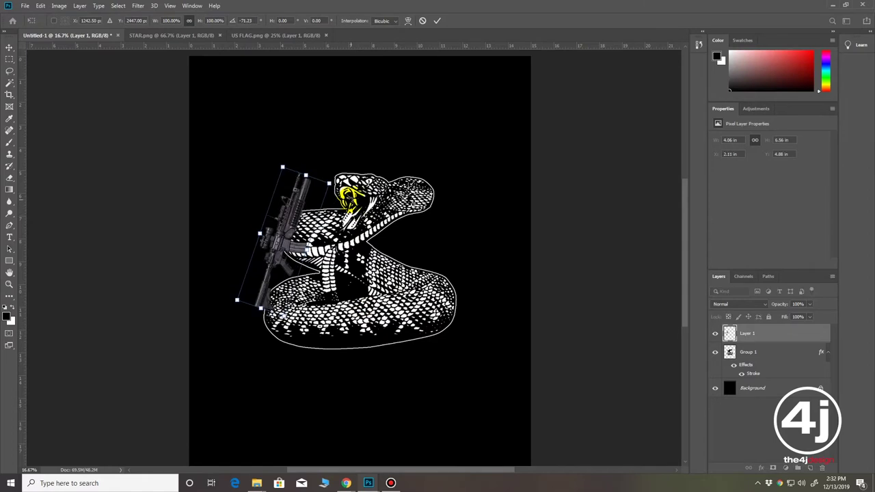
text(0)
key(Return)
mouse_move(333, 270)
mouse_down()
mouse_move(398, 143)
mouse_move(536, 179)
mouse_up()
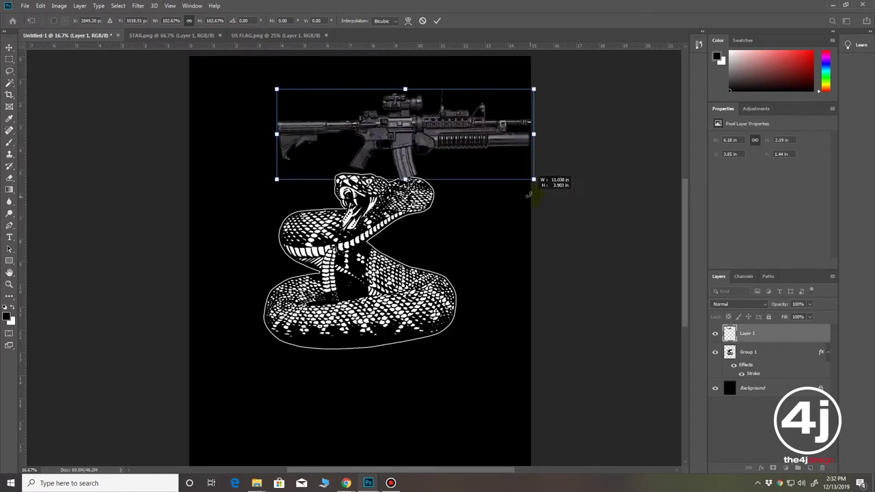
mouse_move(423, 122)
mouse_down()
mouse_move(368, 121)
mouse_move(376, 109)
mouse_up()
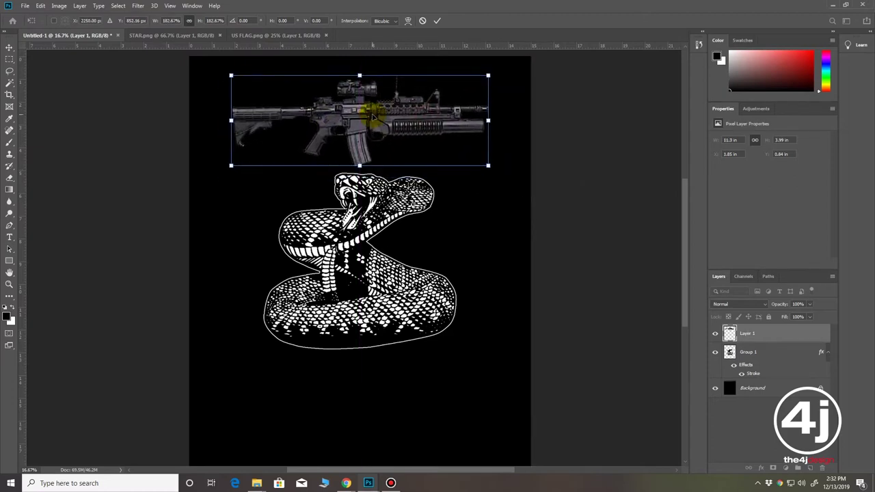
key(Return)
Apply an Image > Adjustments > Threshold at level 71 to the rifle layer
click(59, 5)
mouse_move(73, 30)
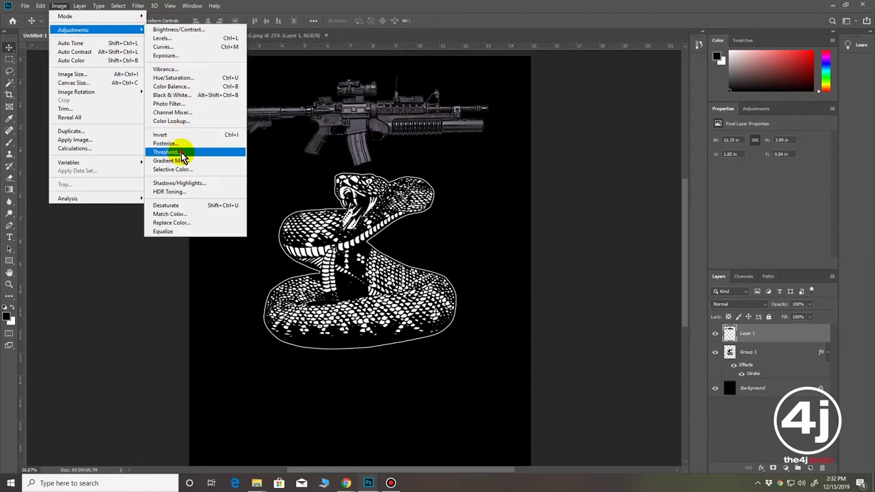
click(183, 155)
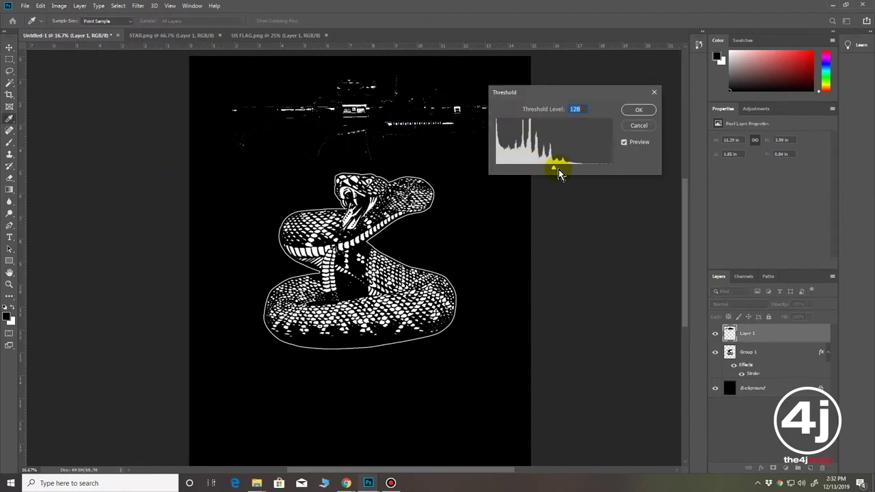
drag(555, 171, 528, 170)
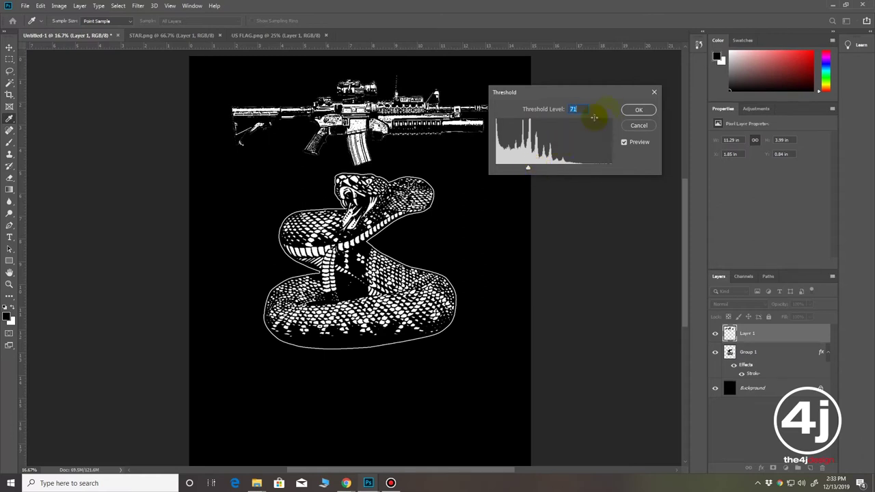
click(630, 110)
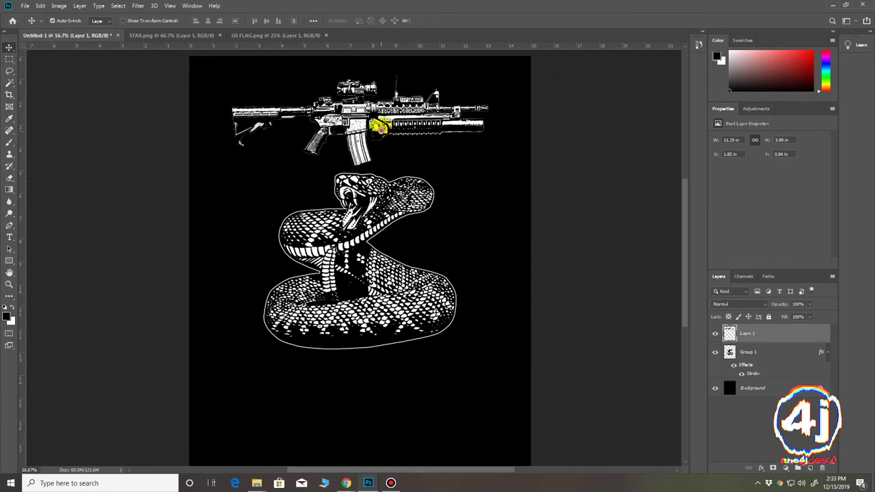
Bring the whole rifle into view and hide the black Background layer
scroll(363, 130, up, 1)
scroll(359, 129, up, 1)
drag(355, 130, 371, 196)
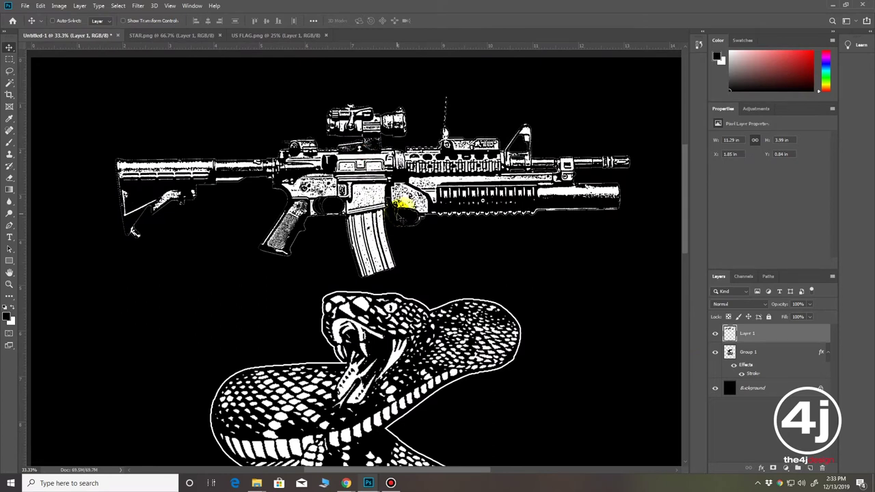
click(715, 392)
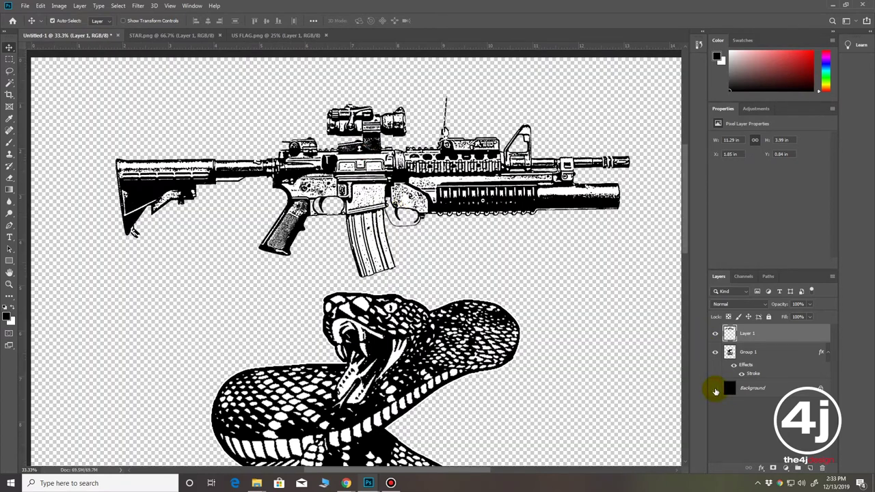
Give the rifle layer a black Stroke outline through Blending Options
right_click(755, 335)
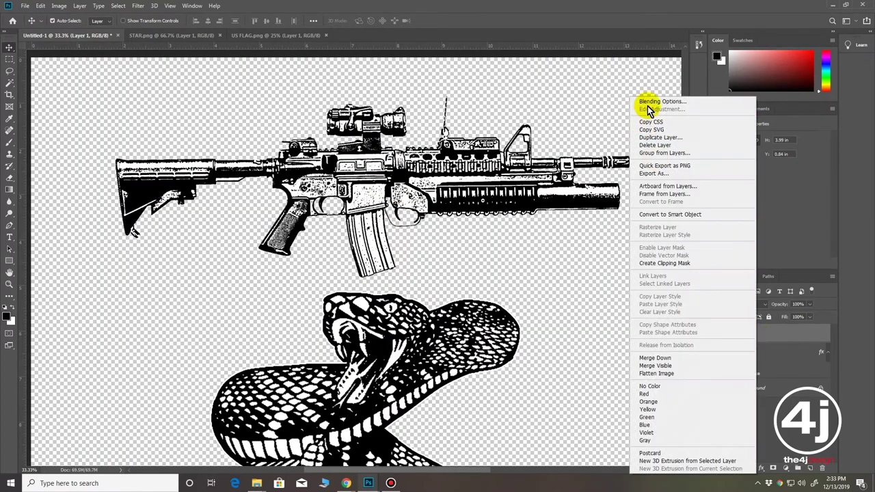
click(645, 94)
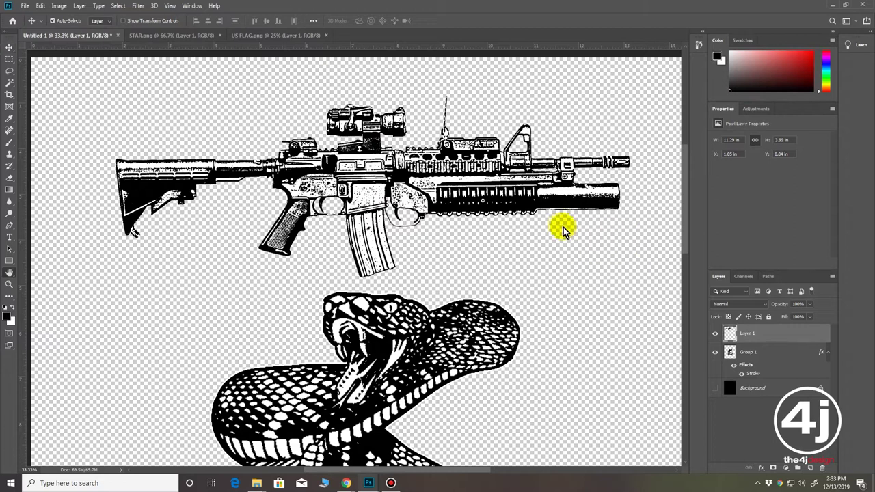
click(489, 151)
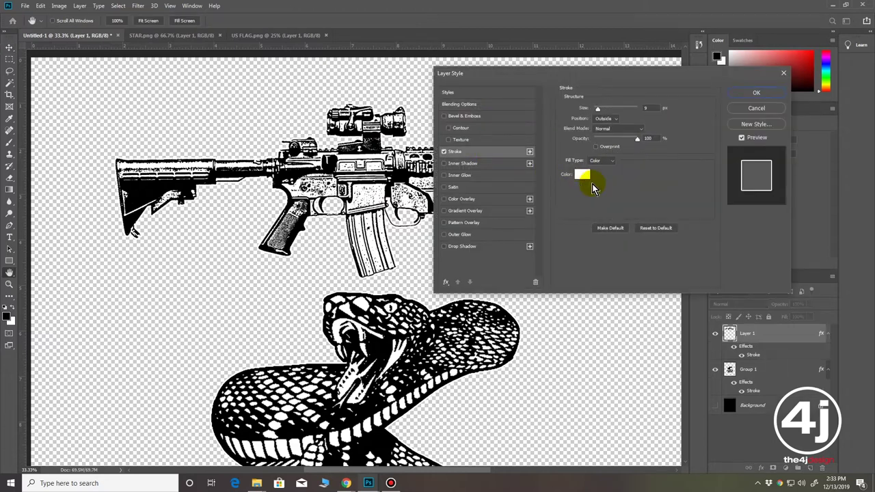
click(577, 175)
click(317, 226)
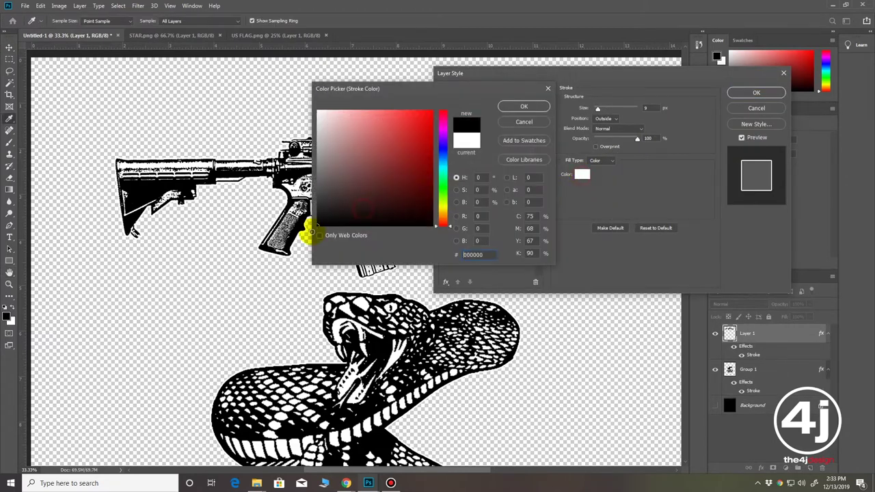
click(524, 107)
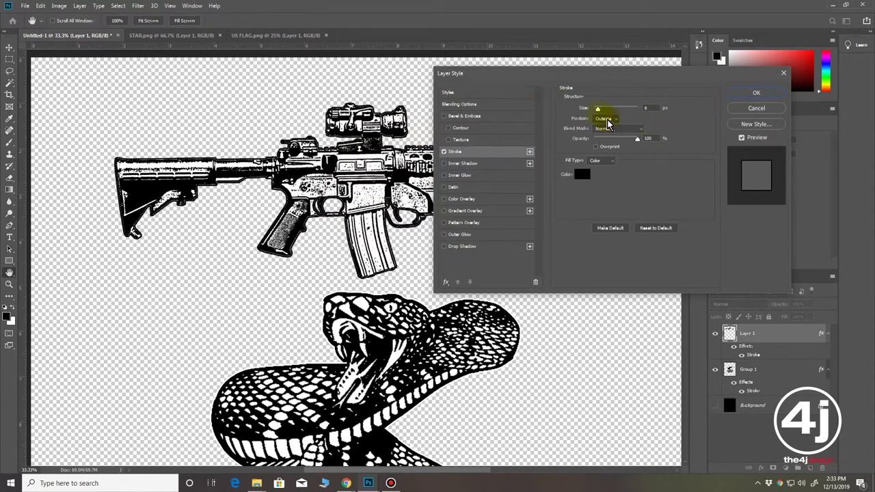
drag(599, 112, 599, 113)
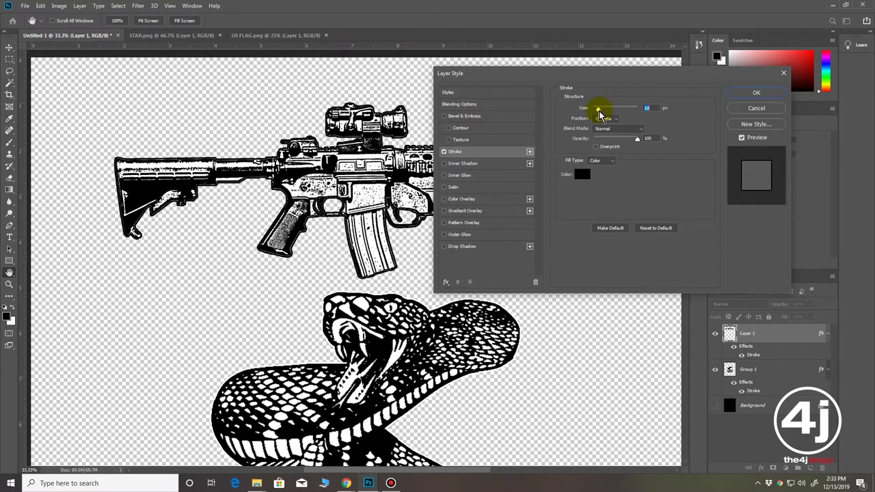
click(752, 92)
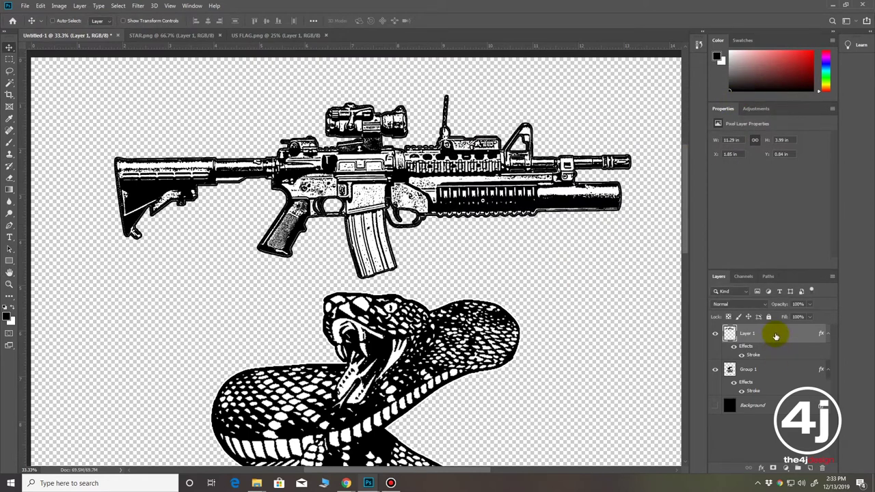
Group the rifle layer as Group 2 and move it below the snake's Group 1
key(ctrl+g)
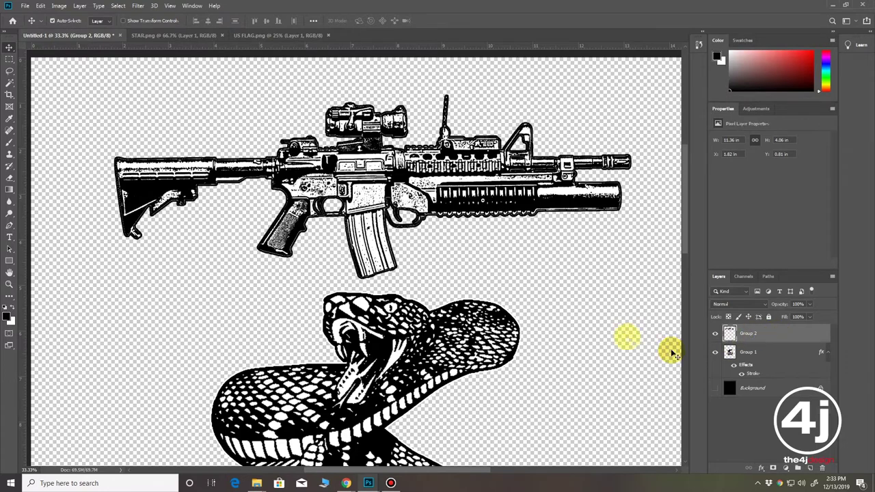
scroll(534, 290, down, 1)
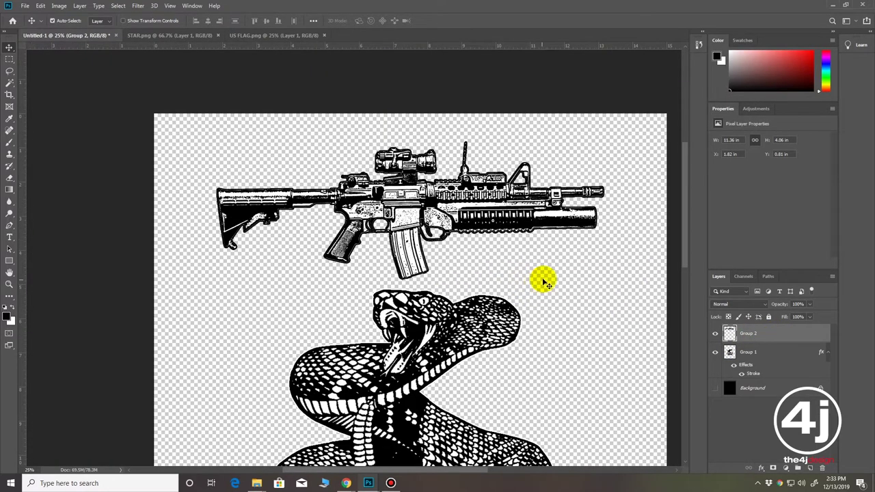
drag(551, 362, 497, 250)
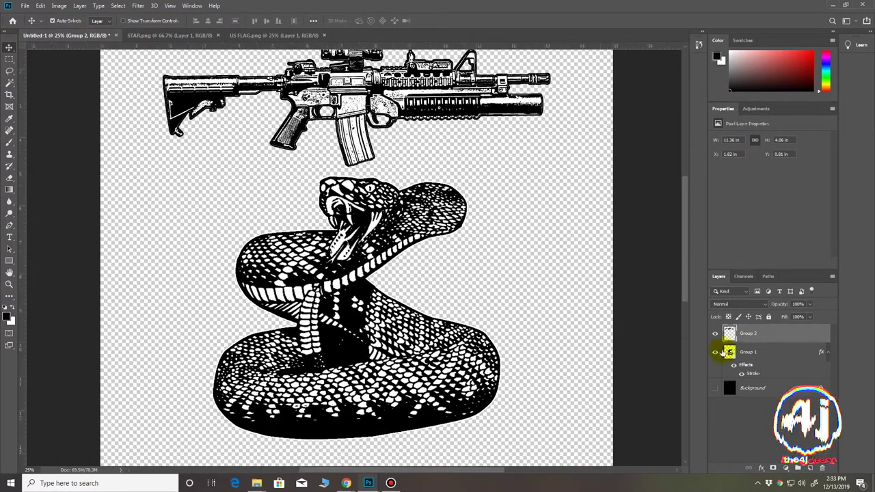
drag(762, 352, 763, 374)
Rotate the rifle to about -67°, scale it to 84% and place it at the snake's right side
key(ctrl+t)
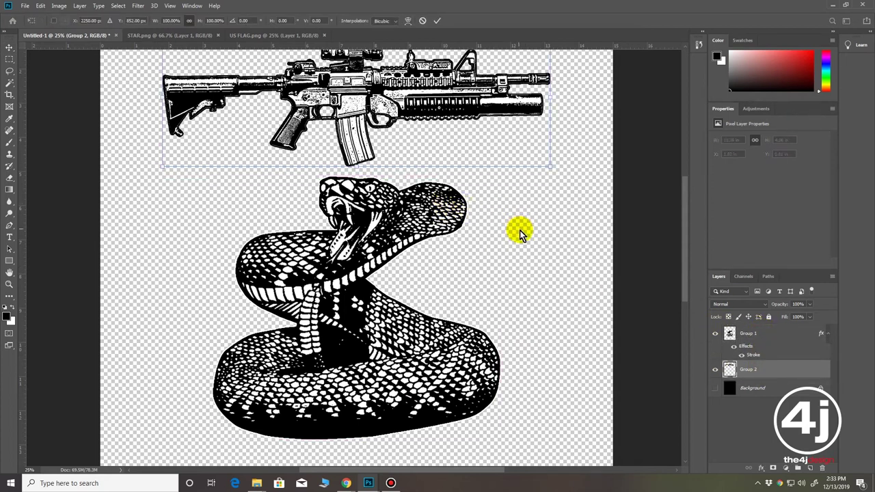
key(Return)
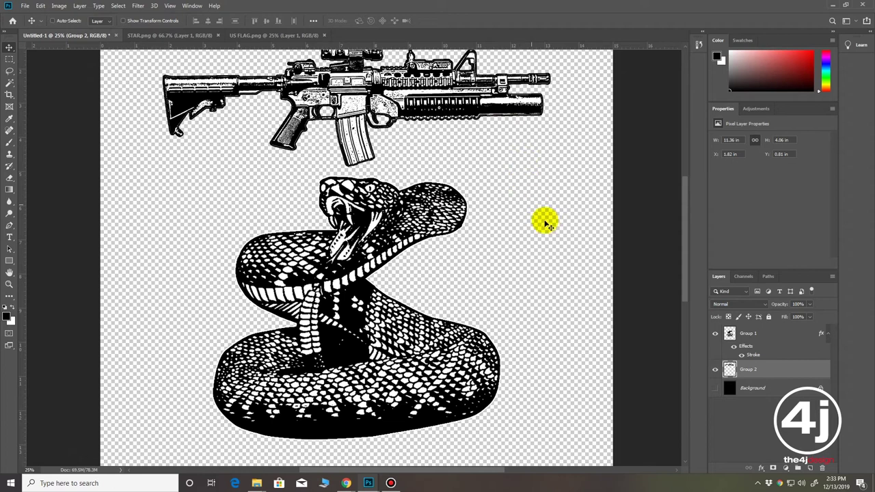
key(ctrl+t)
mouse_move(554, 180)
mouse_down()
mouse_move(511, 67)
mouse_move(393, 260)
mouse_move(474, 313)
mouse_up()
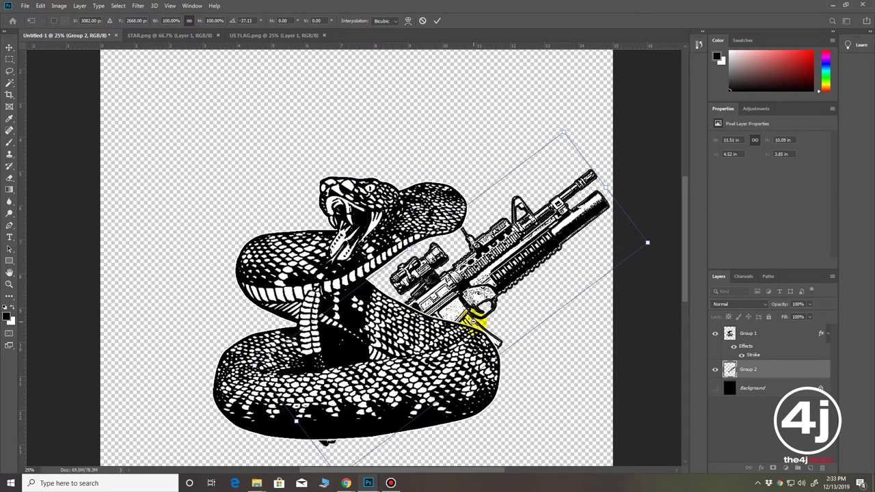
key(ctrl+minus)
drag(478, 200, 457, 156)
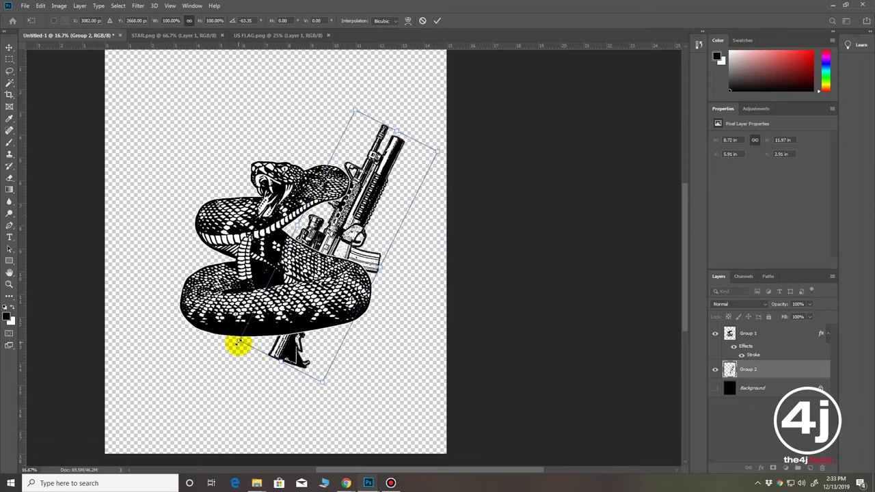
drag(238, 342, 283, 322)
drag(352, 244, 383, 269)
drag(426, 298, 425, 292)
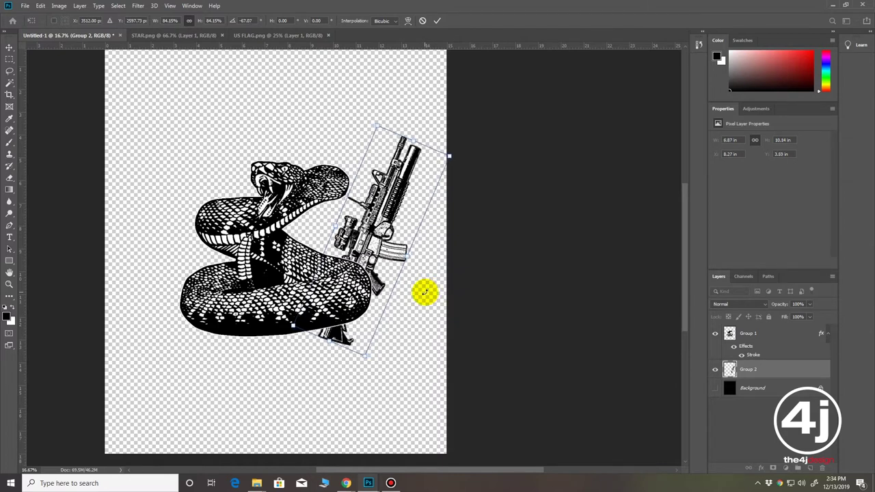
key(Return)
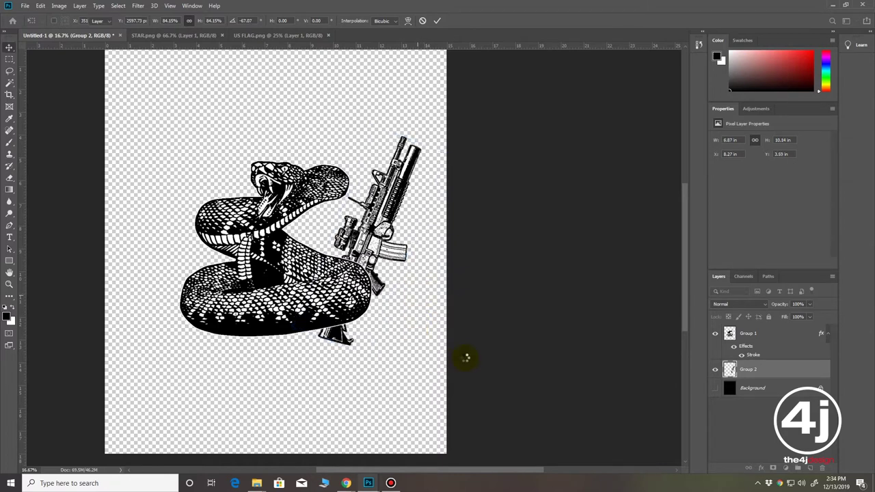
drag(713, 378, 741, 380)
Add a Stroke effect to Group 2 and show the black Background layer again
right_click(756, 370)
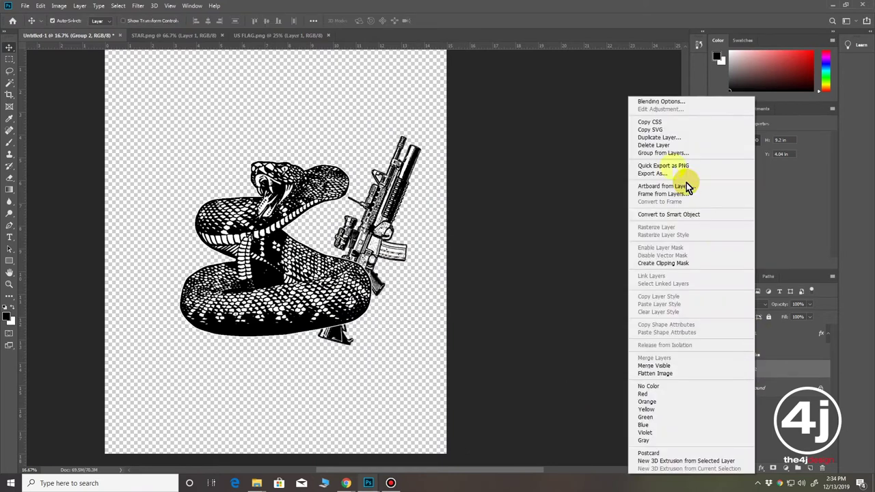
click(645, 101)
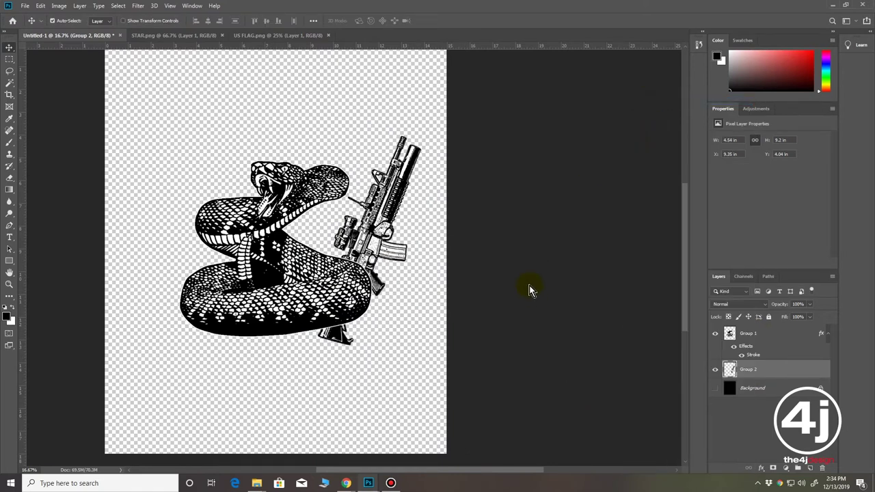
click(484, 152)
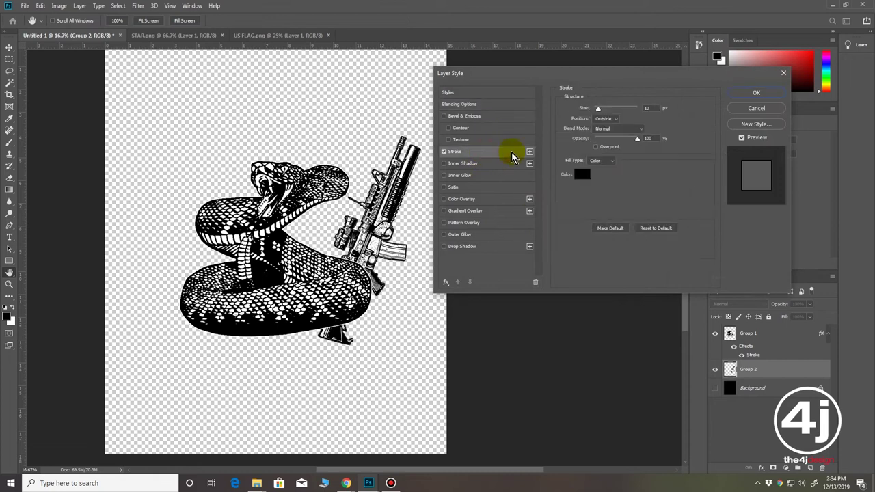
drag(598, 109, 602, 111)
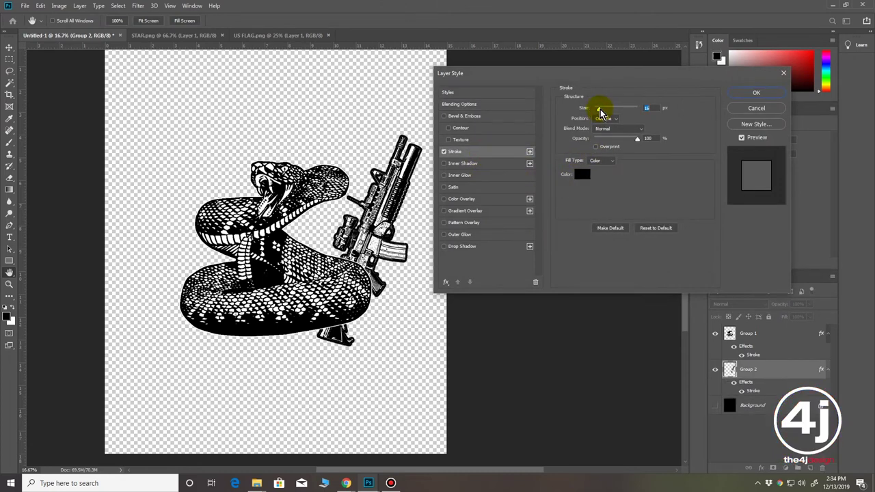
click(755, 93)
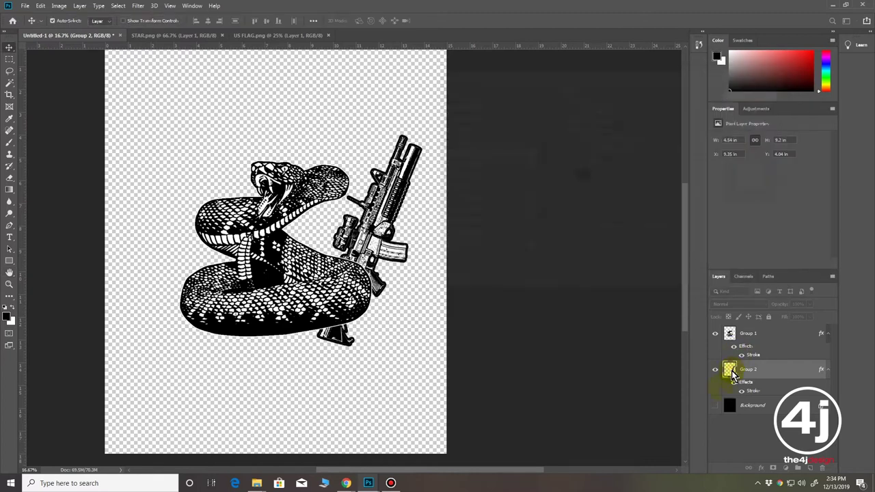
click(714, 407)
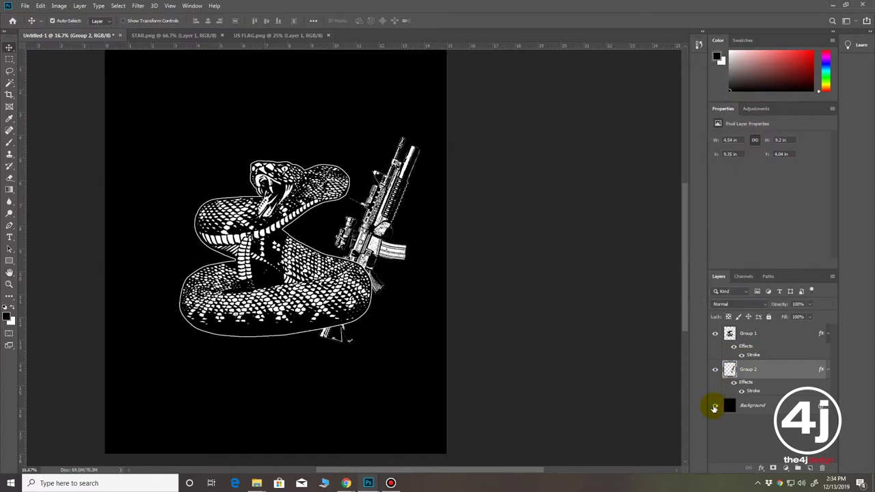
Change Group 2's stroke to white with a 10 px size
right_click(750, 369)
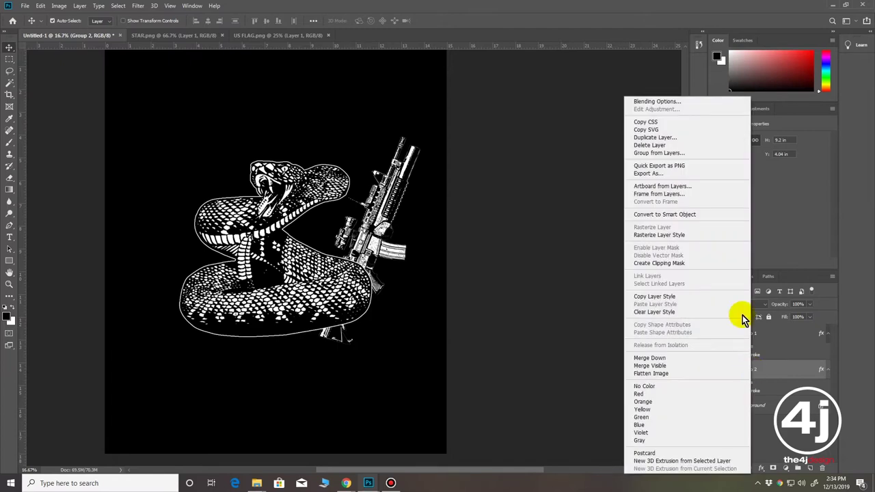
click(650, 102)
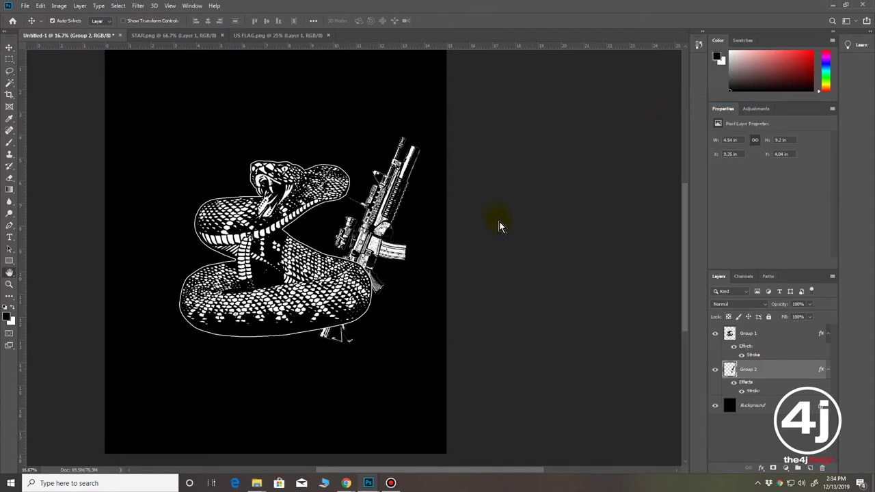
click(472, 151)
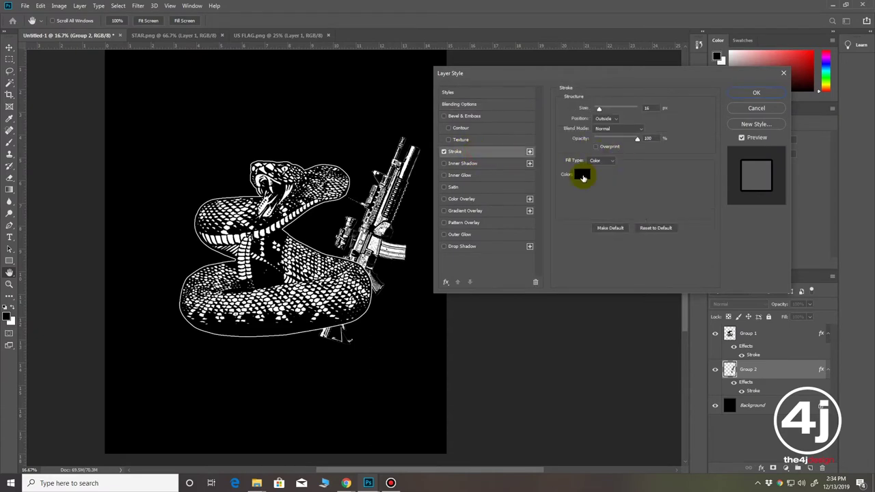
click(583, 176)
click(319, 111)
click(523, 108)
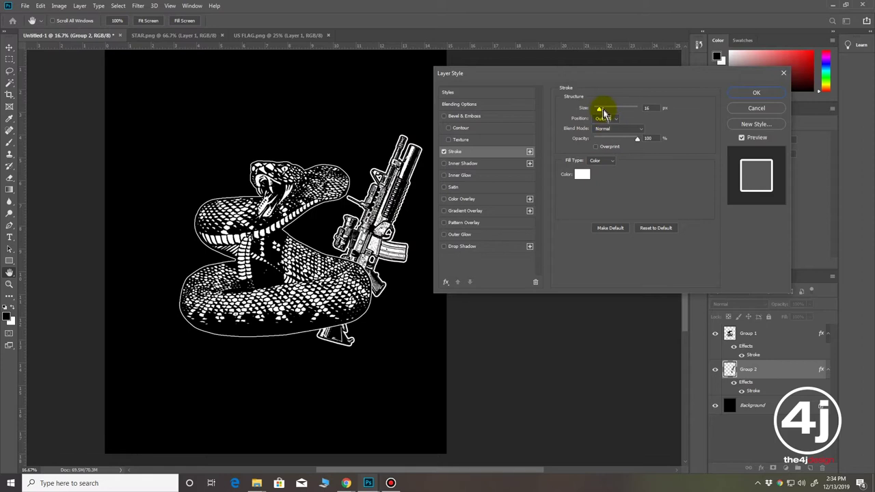
drag(601, 110, 599, 111)
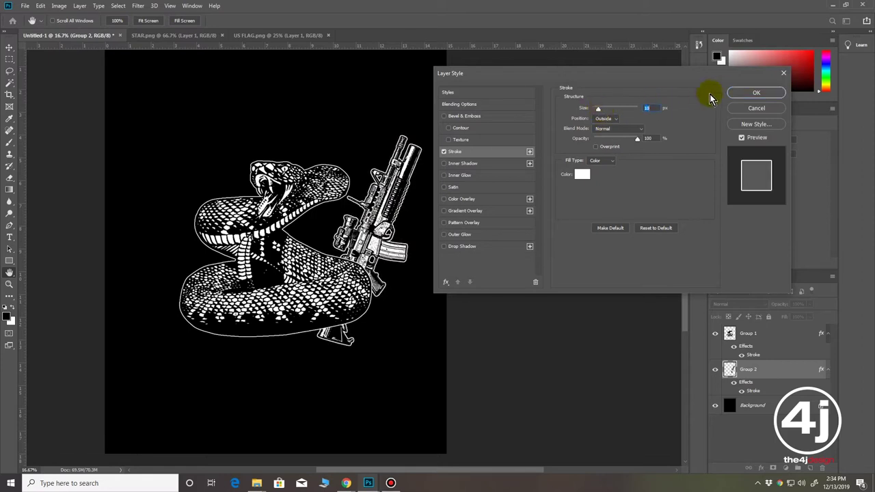
click(749, 92)
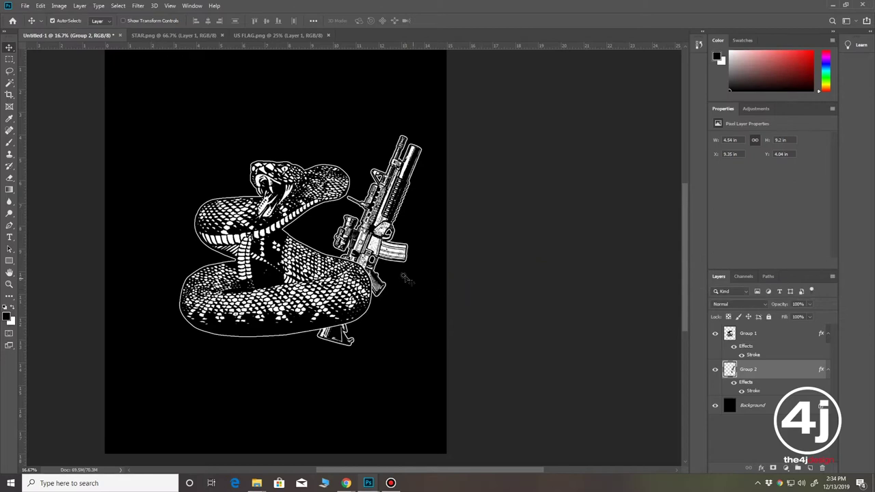
Select the rifle group and duplicate it as Group 2 copy
scroll(404, 279, up, 1)
drag(403, 276, 493, 234)
right_click(495, 233)
click(503, 236)
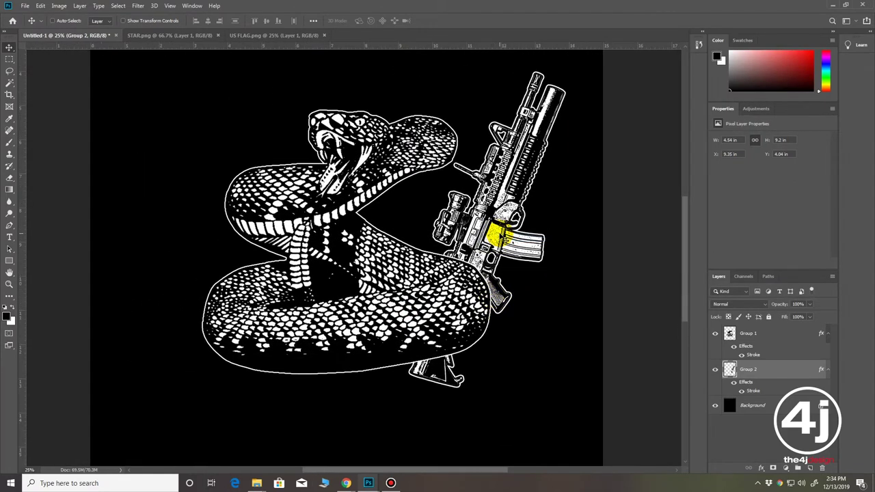
key(ctrl+j)
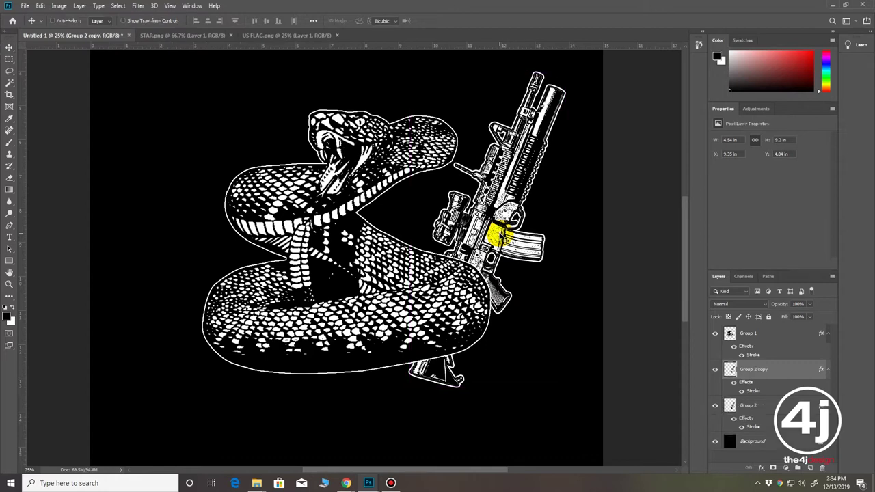
Flip the rifle copy horizontally and place it at the snake's left side
key(ctrl+t)
right_click(501, 235)
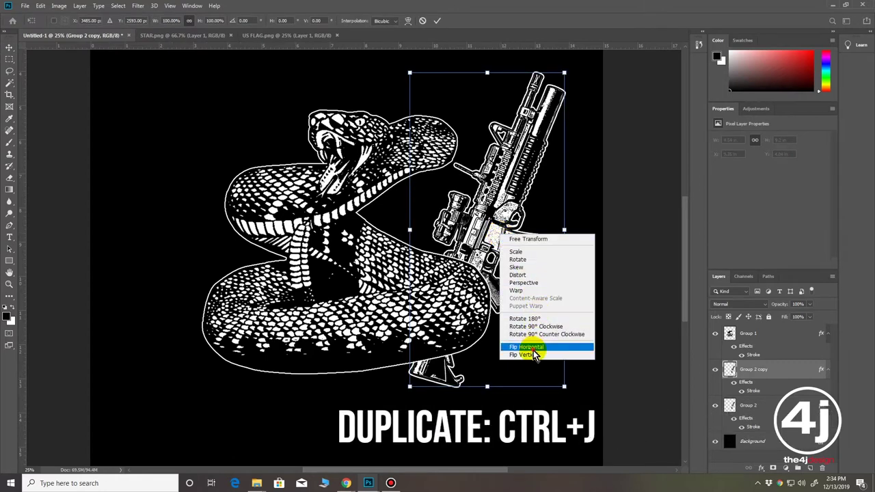
click(532, 348)
mouse_move(517, 262)
mouse_down()
mouse_move(238, 253)
mouse_move(273, 250)
mouse_move(201, 258)
mouse_move(201, 250)
mouse_move(225, 258)
mouse_up()
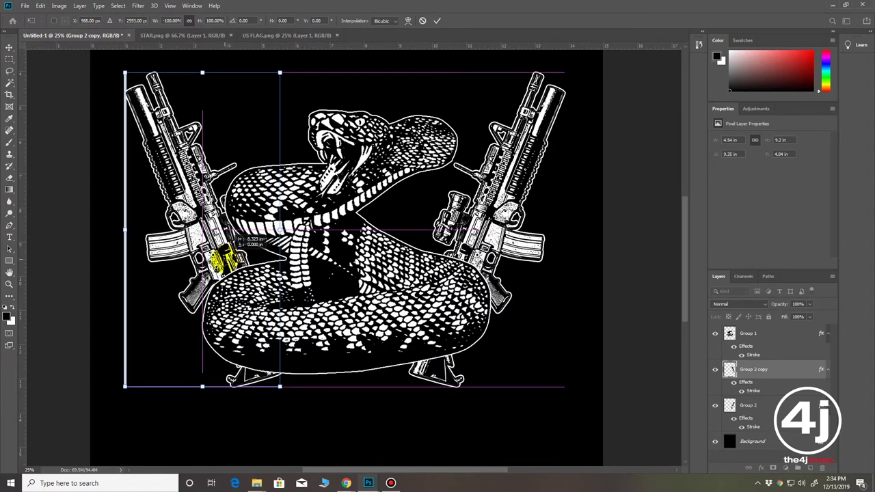
drag(230, 234, 222, 261)
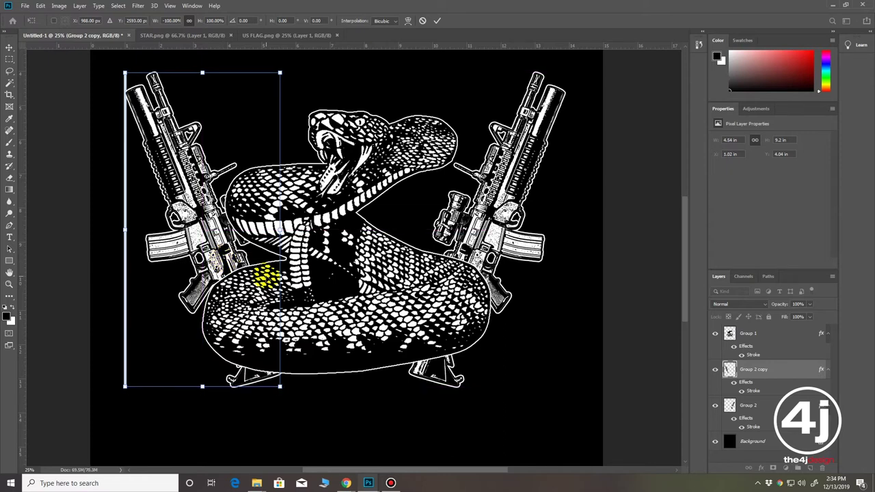
key(Return)
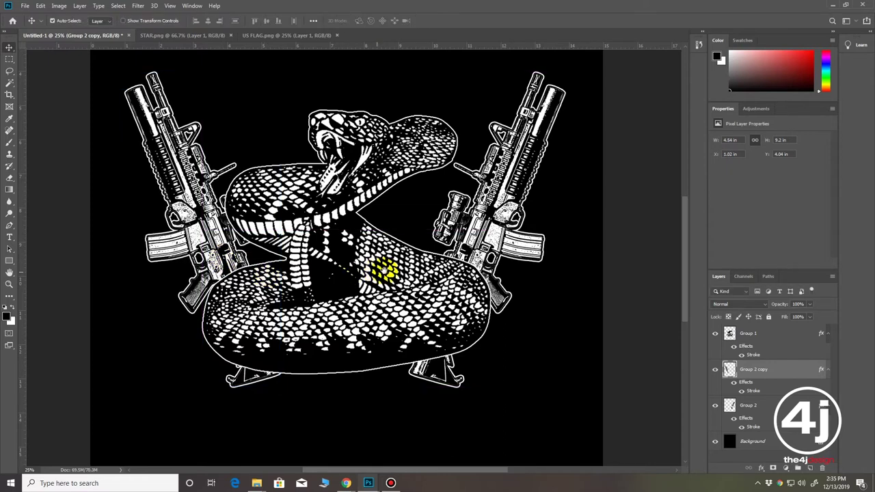
scroll(386, 270, down, 1)
scroll(386, 270, down, 1)
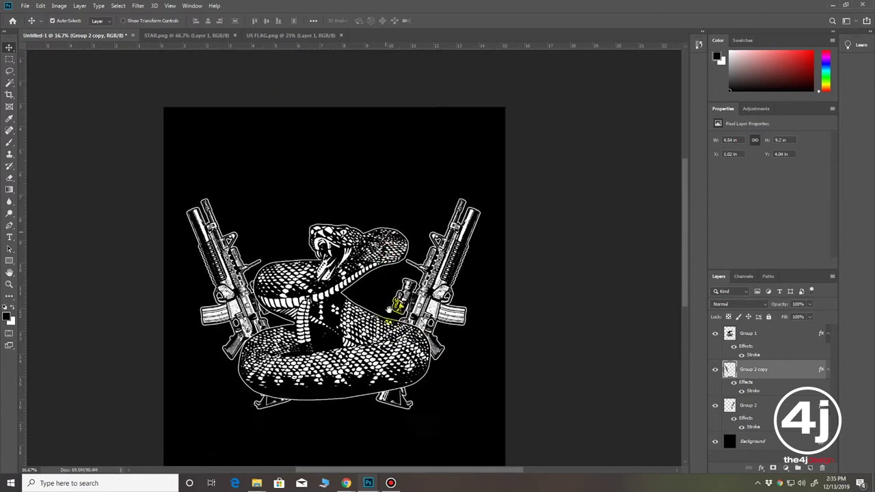
scroll(387, 246, up, 1)
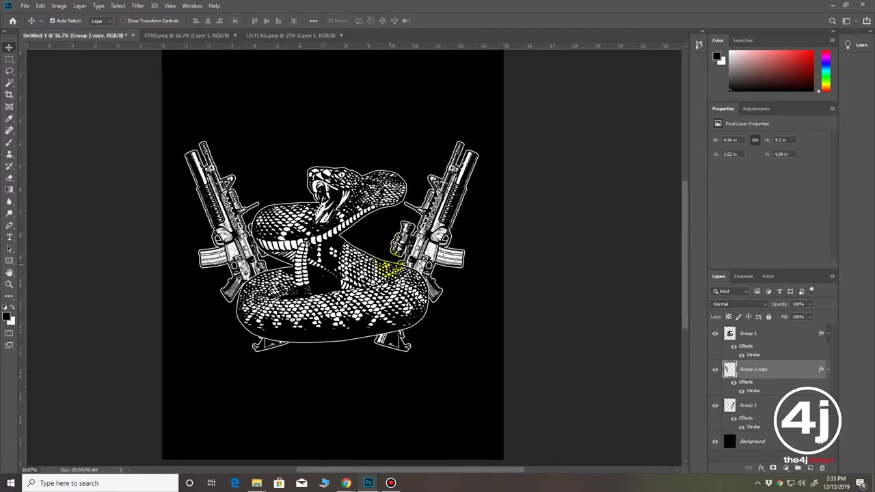
Bring the US FLAG artwork into the design, close its document, and place it below the groups
click(273, 35)
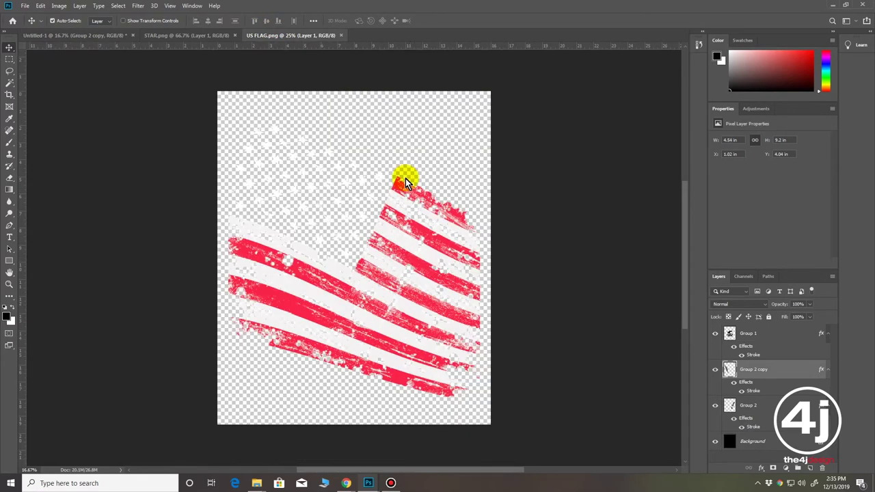
drag(294, 36, 525, 90)
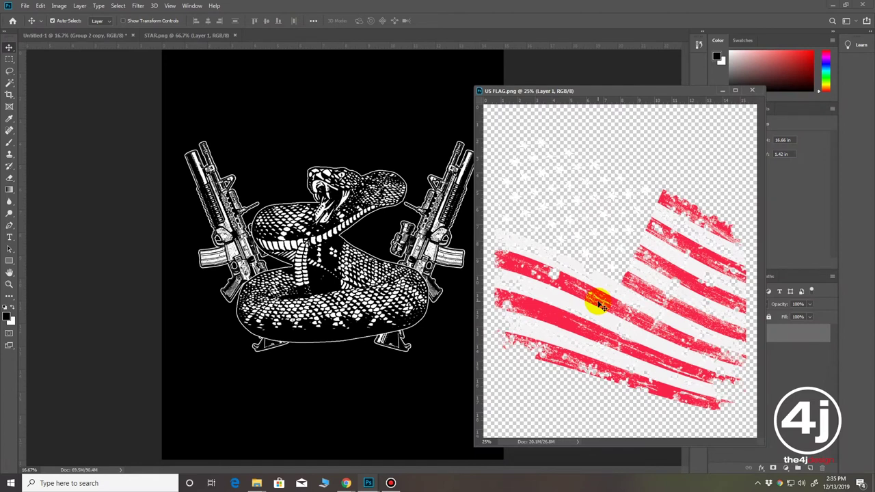
drag(599, 306, 387, 281)
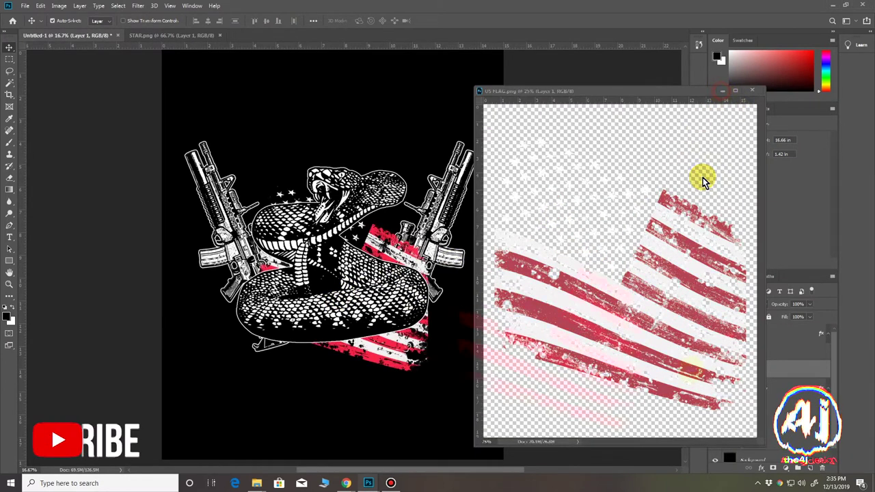
key(ctrl+w)
drag(767, 385, 777, 445)
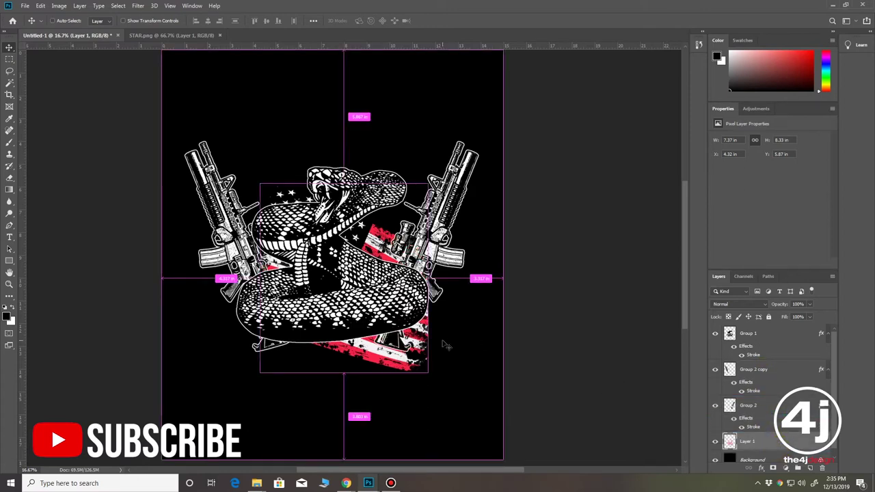
Enlarge the flag to 200% and position it to fill most of the canvas
key(ctrl+t)
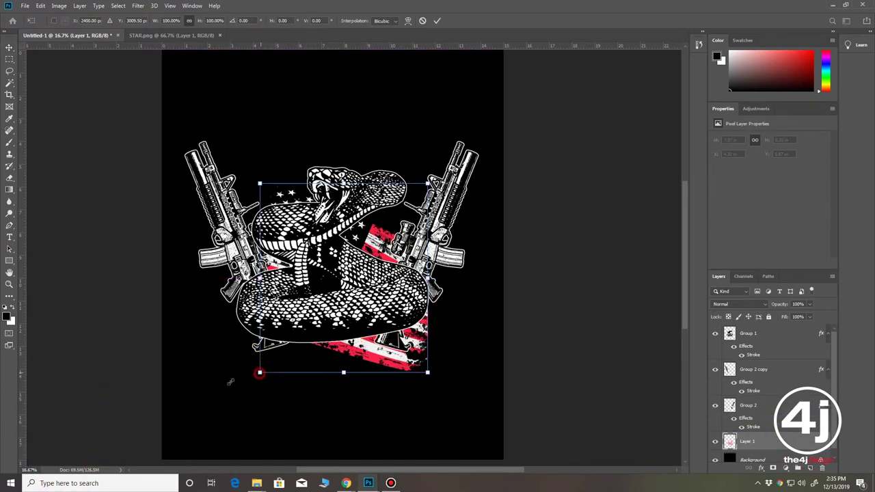
drag(259, 372, 184, 458)
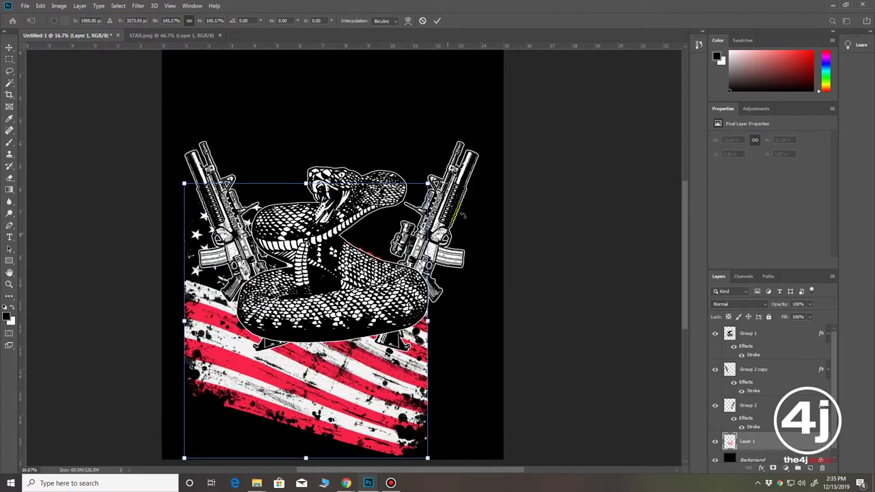
drag(427, 183, 505, 93)
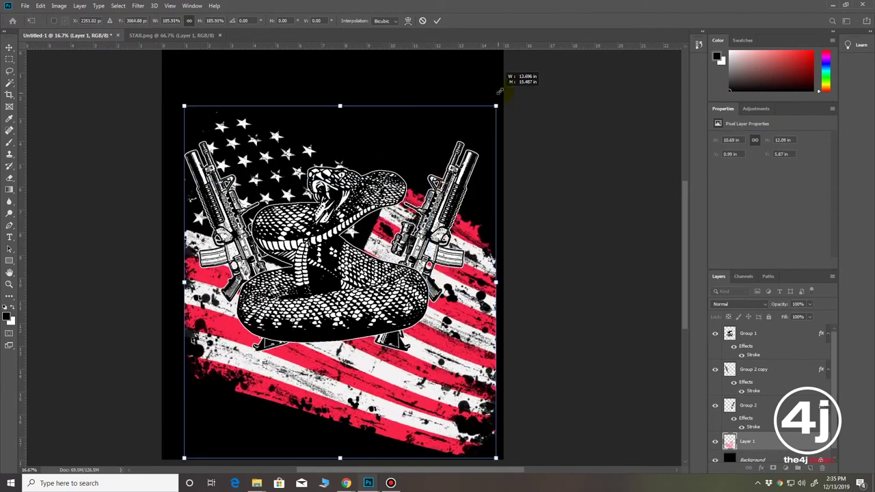
drag(406, 349, 384, 316)
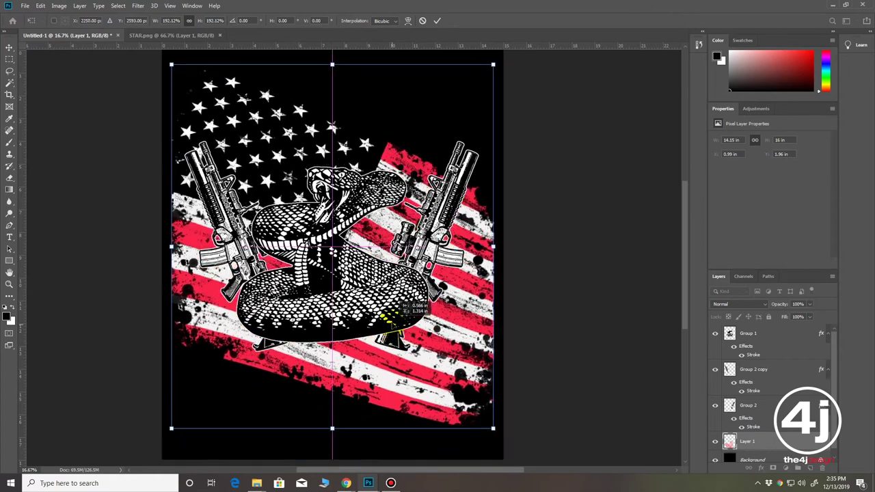
drag(388, 316, 380, 335)
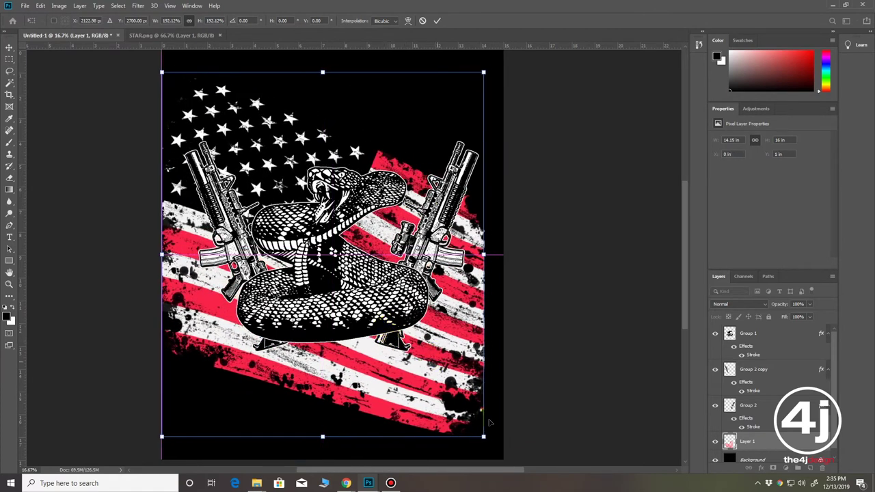
drag(487, 437, 497, 450)
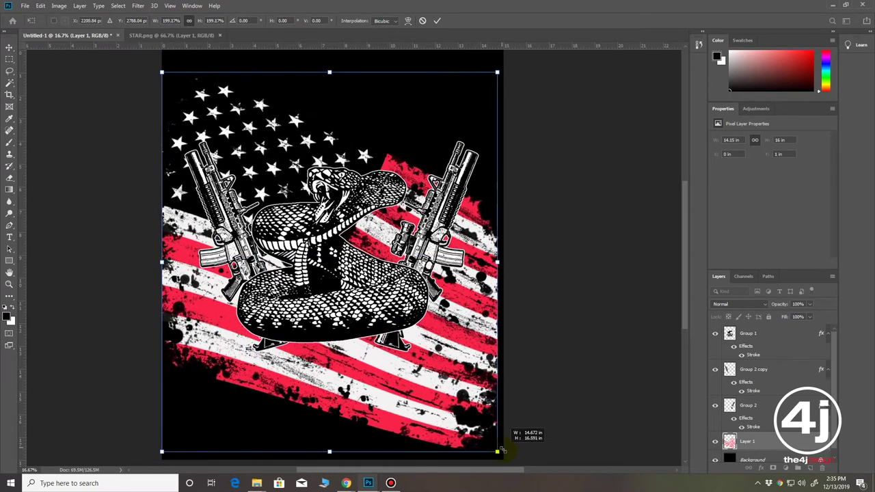
drag(423, 389, 417, 386)
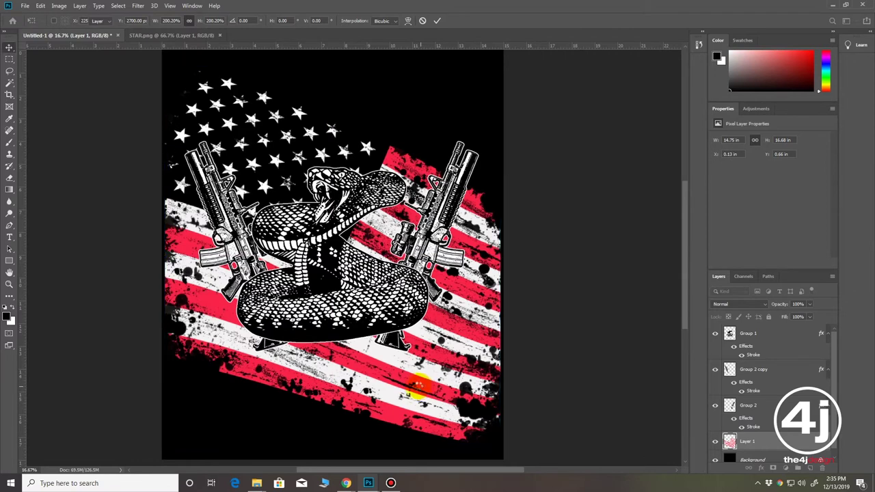
key(Return)
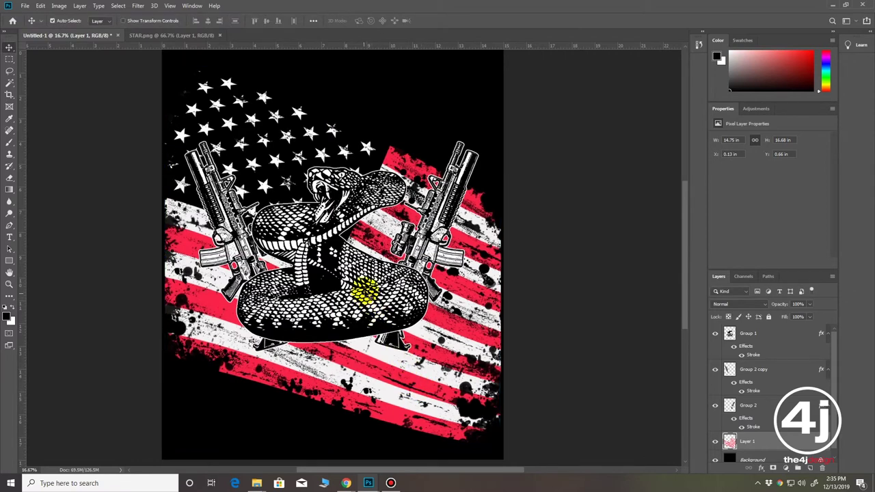
key(ctrl+minus)
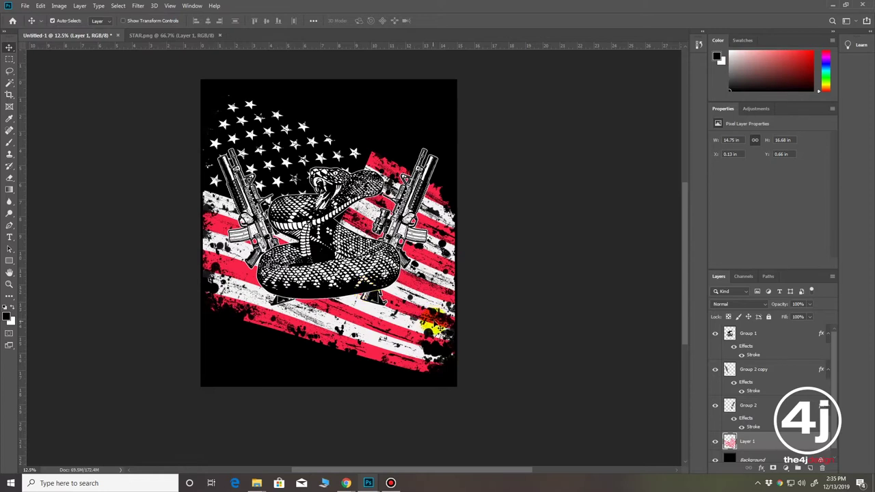
Scale Group 1, Group 2 and Group 2 copy together to about 111% and centre them
click(758, 405)
ctrl+click(758, 369)
ctrl+click(759, 333)
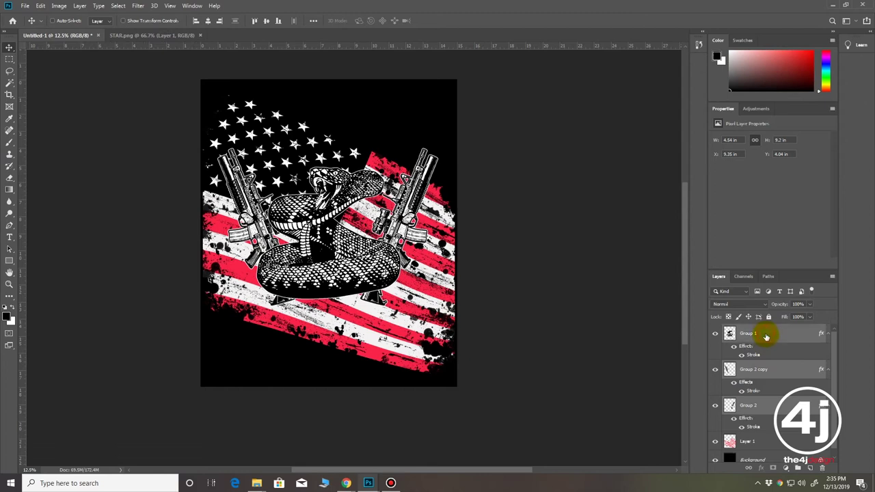
key(ctrl+t)
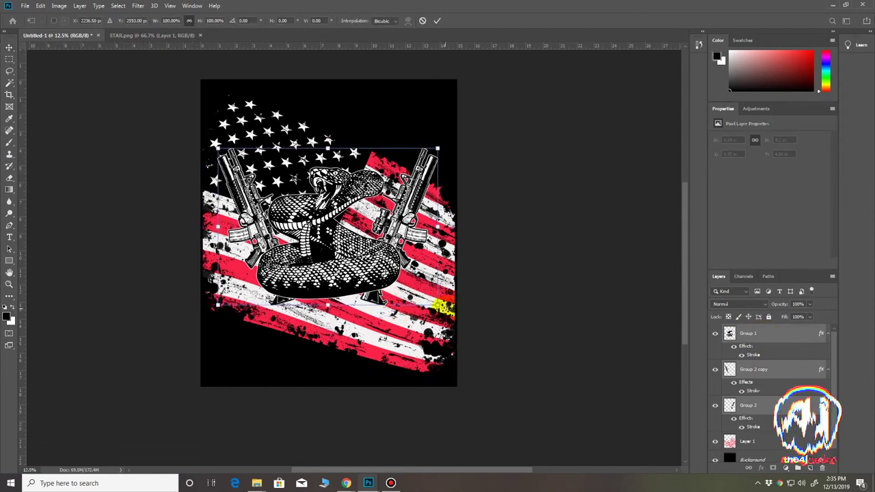
drag(436, 305, 451, 315)
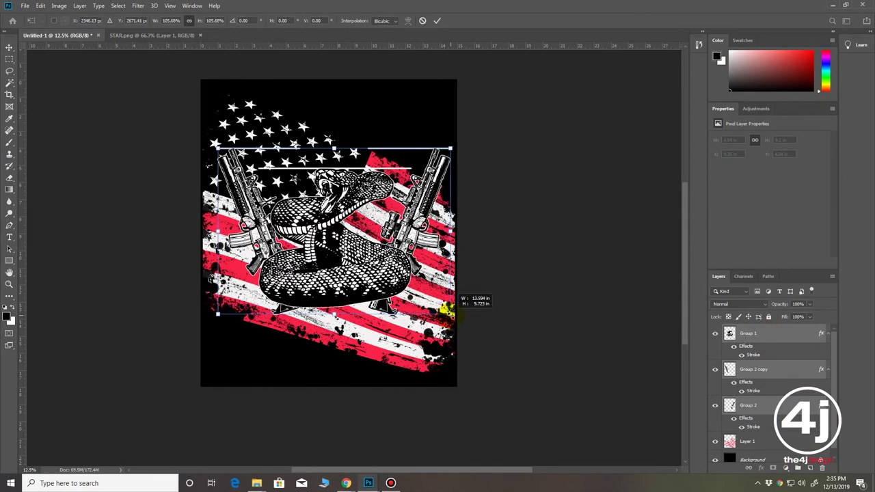
drag(217, 313, 205, 319)
drag(322, 289, 326, 261)
key(Return)
click(361, 292)
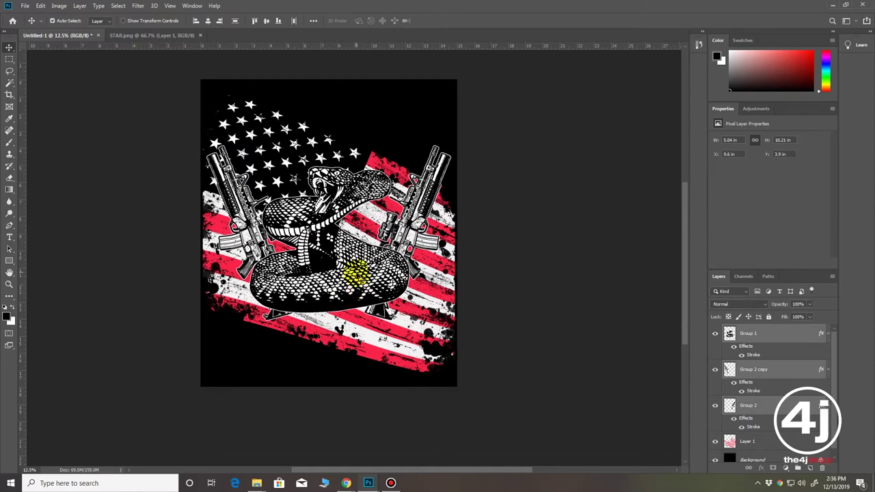
Select the flag layer, Layer 1, as the active layer
key(ctrl+plus)
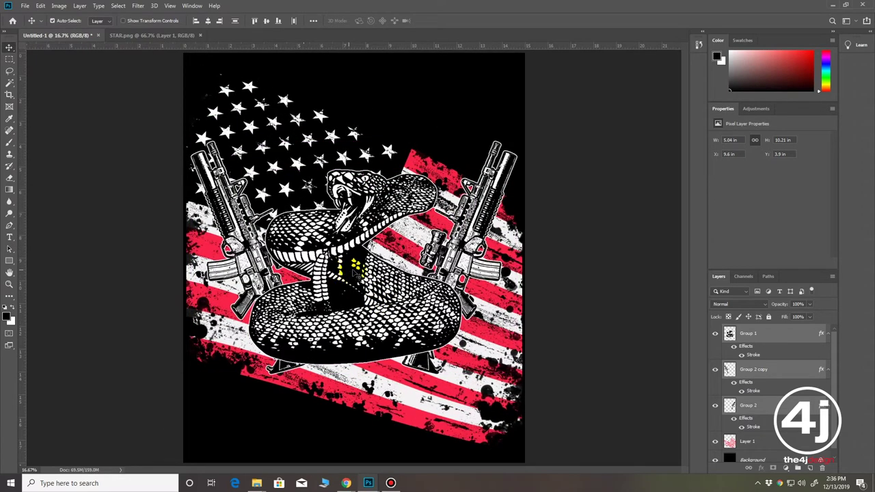
right_click(402, 252)
click(410, 257)
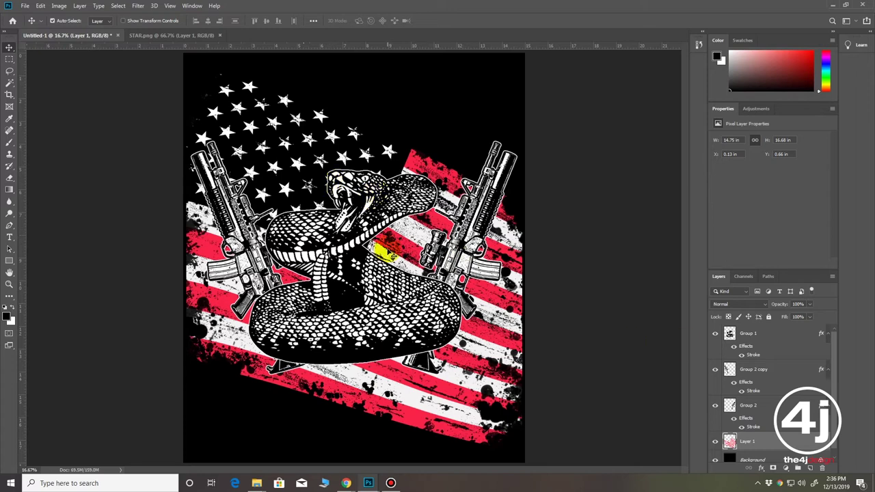
key(ctrl+minus)
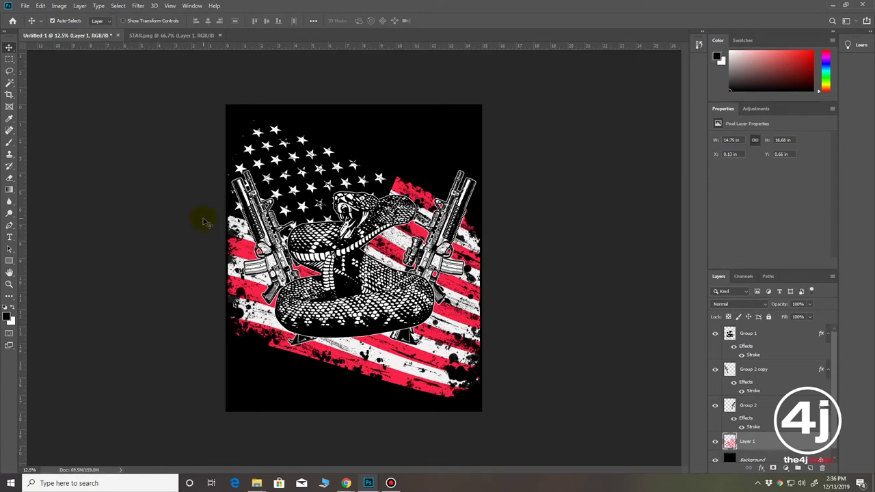
click(25, 5)
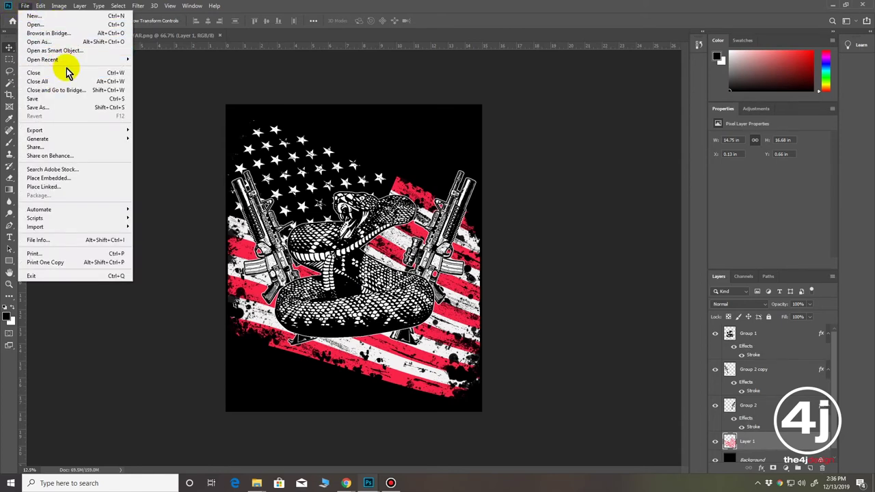
Open FONTS.psd, drag its BAD GRUNGE text layer into the design, and close FONTS.psd
click(28, 24)
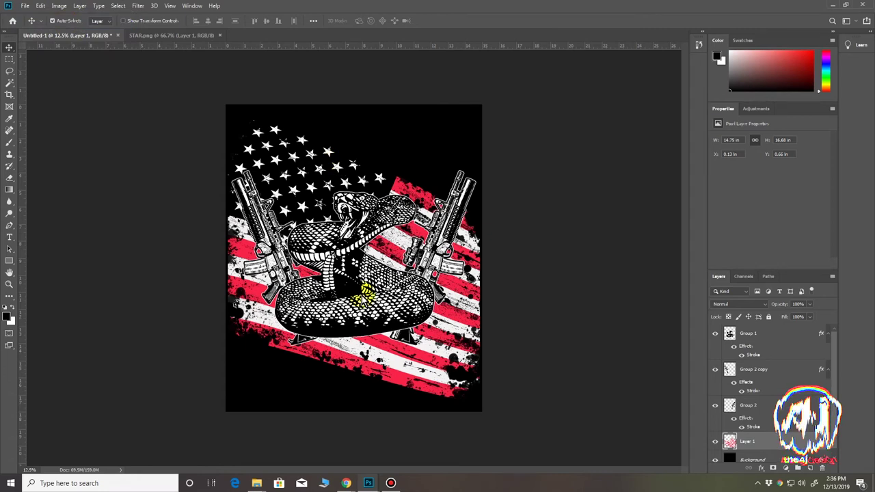
click(116, 77)
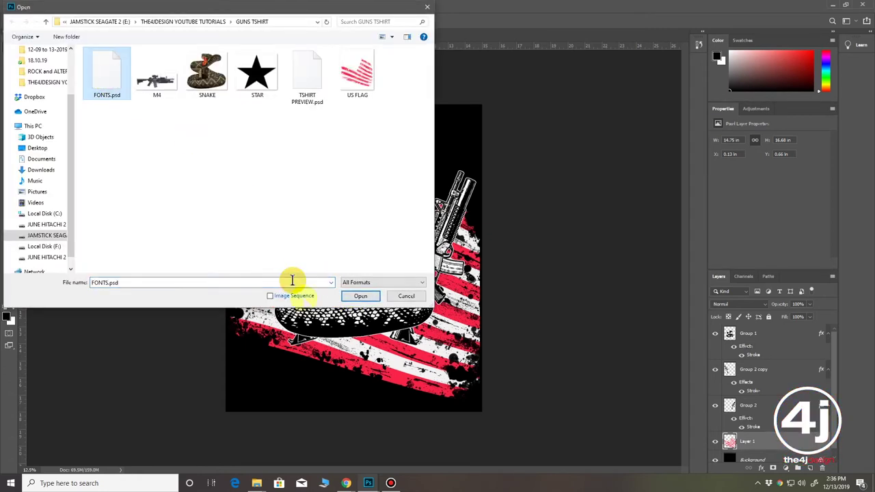
click(359, 295)
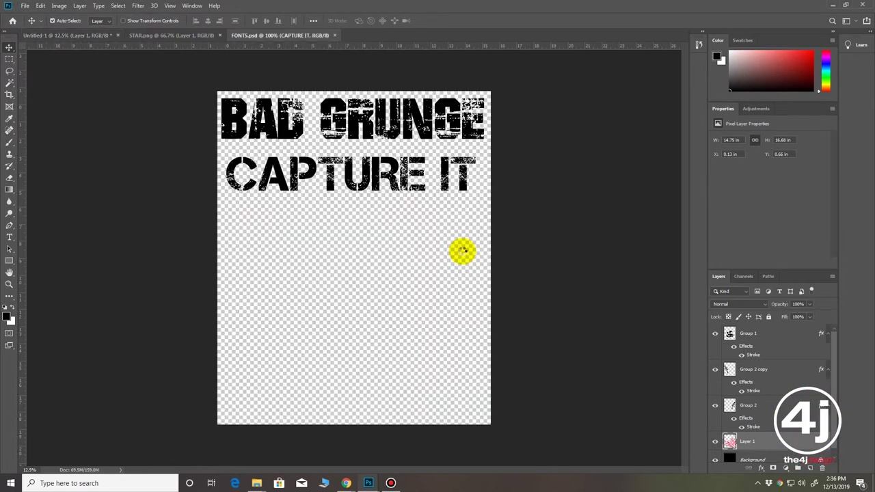
drag(267, 40, 477, 112)
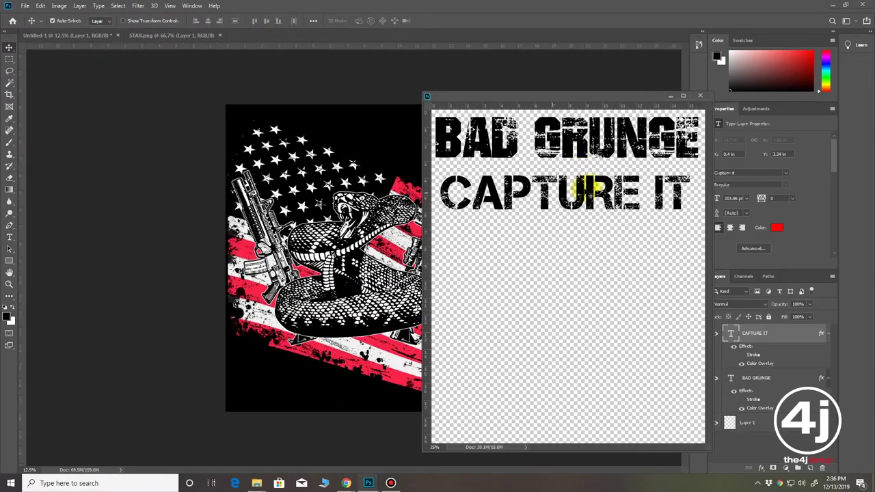
click(553, 145)
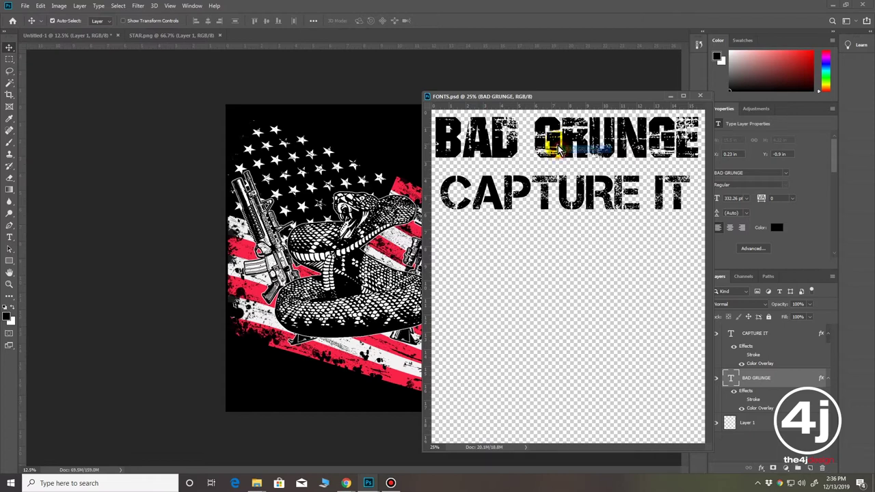
drag(552, 144, 374, 157)
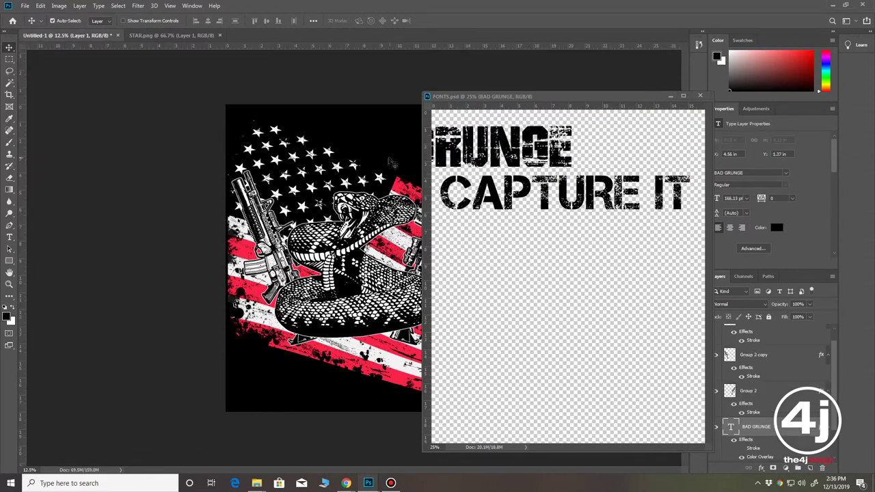
click(673, 100)
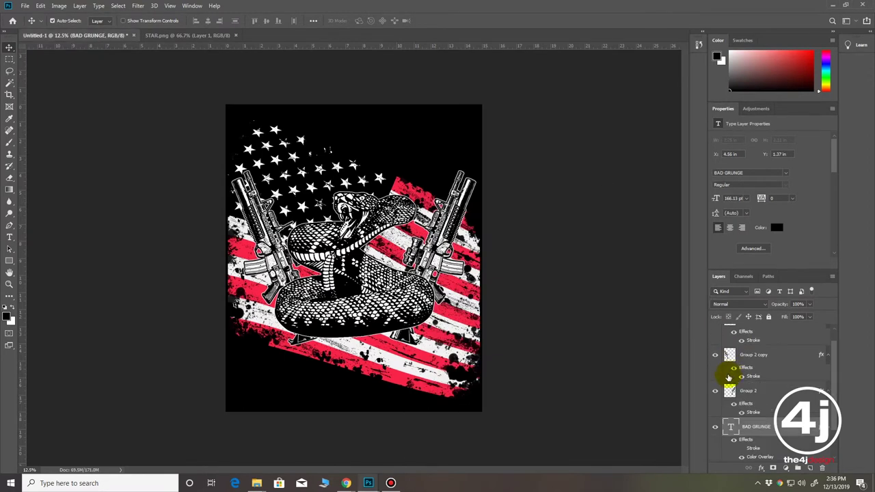
Change the BAD GRUNGE text to read PROTECTED in white
double_click(730, 429)
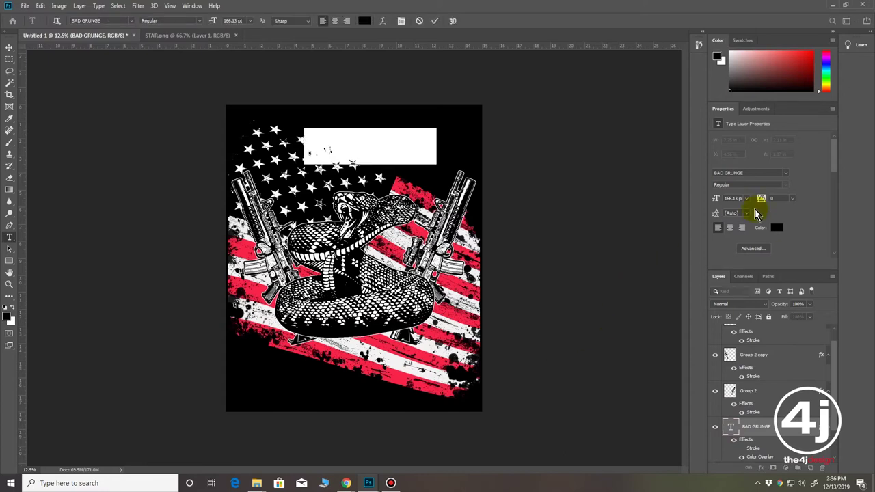
click(777, 227)
drag(337, 115, 318, 110)
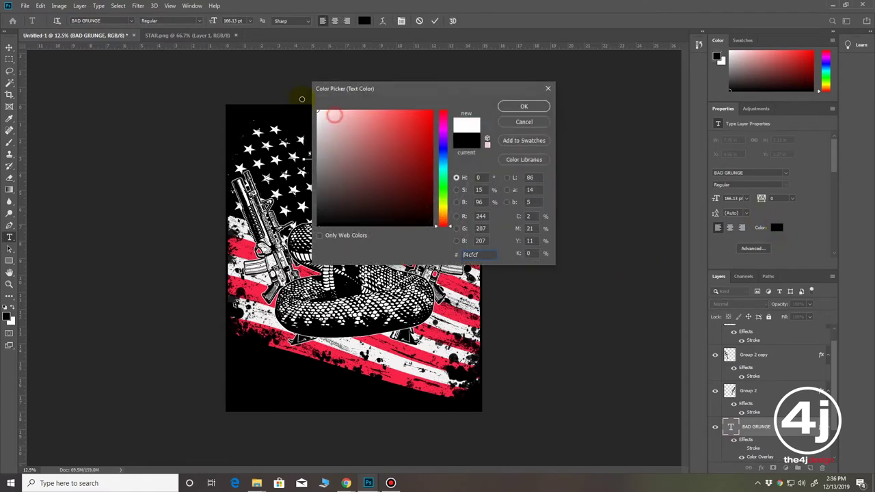
click(526, 107)
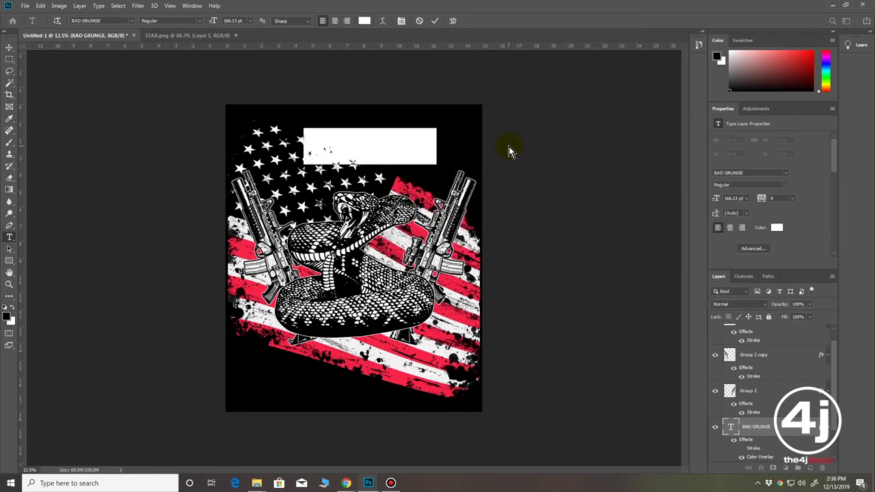
key(ctrl+h)
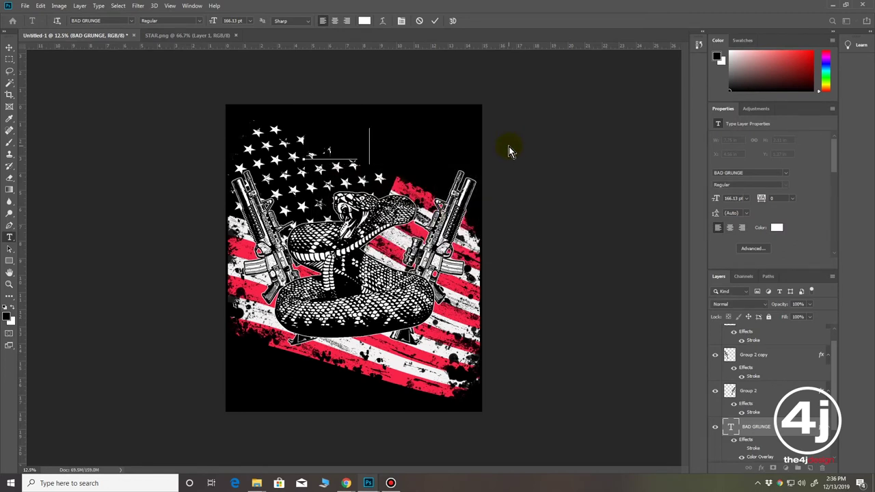
click(9, 49)
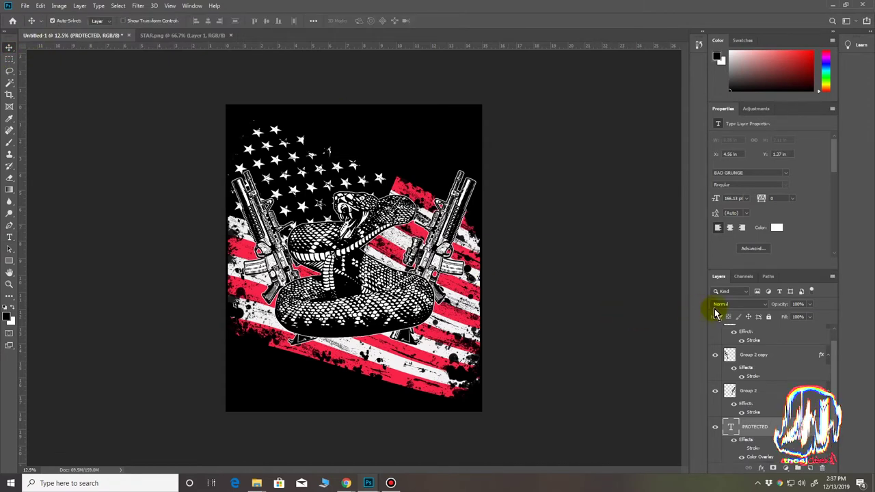
Give PROTECTED a white Color Overlay and move its layer to the top of the stack
right_click(754, 427)
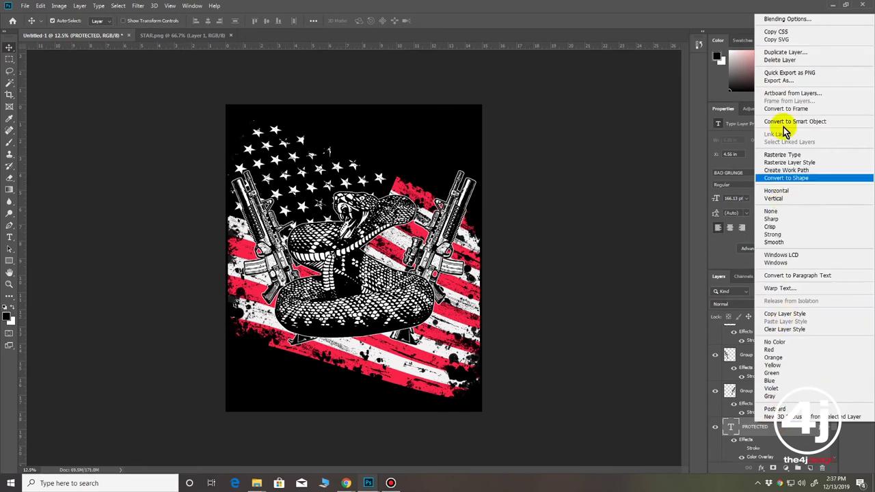
click(783, 19)
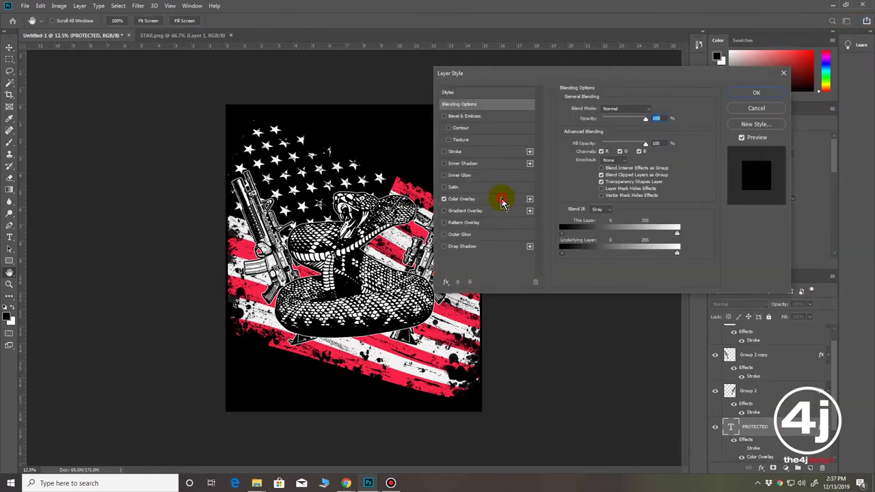
click(503, 199)
drag(364, 125, 317, 110)
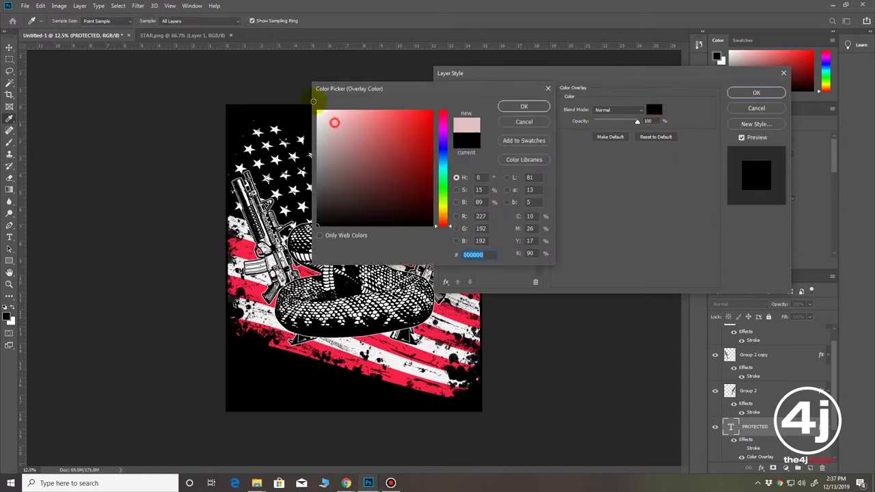
click(523, 106)
click(757, 93)
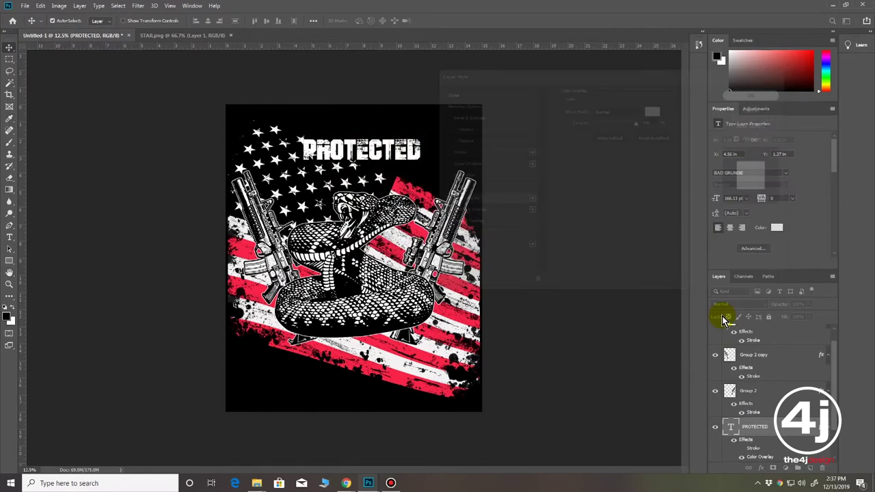
mouse_move(773, 426)
mouse_down()
mouse_move(770, 316)
mouse_move(769, 334)
mouse_up()
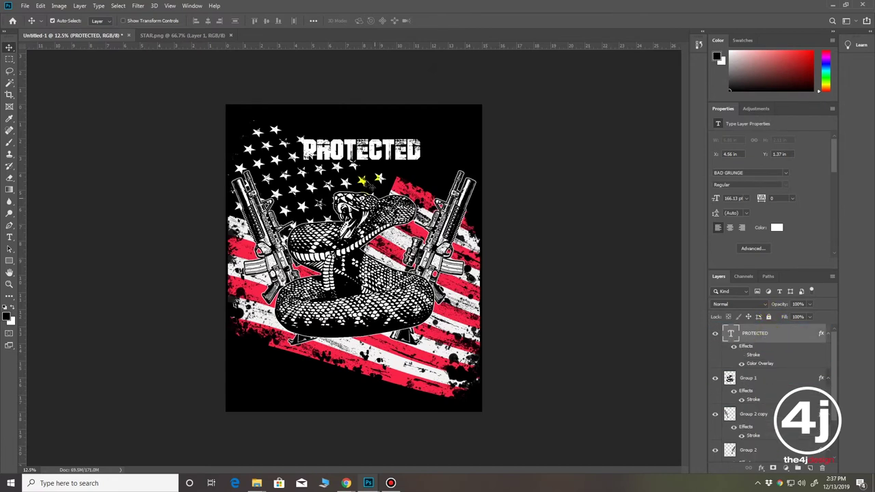
Enlarge PROTECTED to about 211% so it stretches across the design's width
key(ctrl+t)
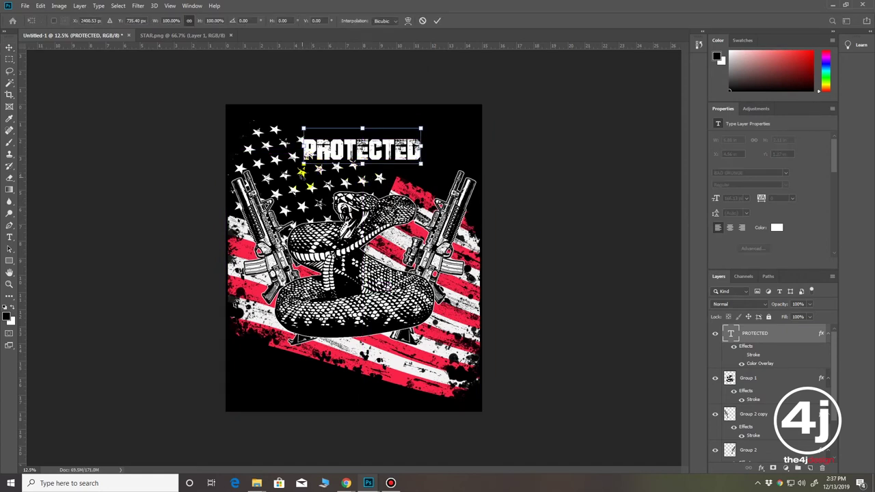
drag(305, 161, 238, 186)
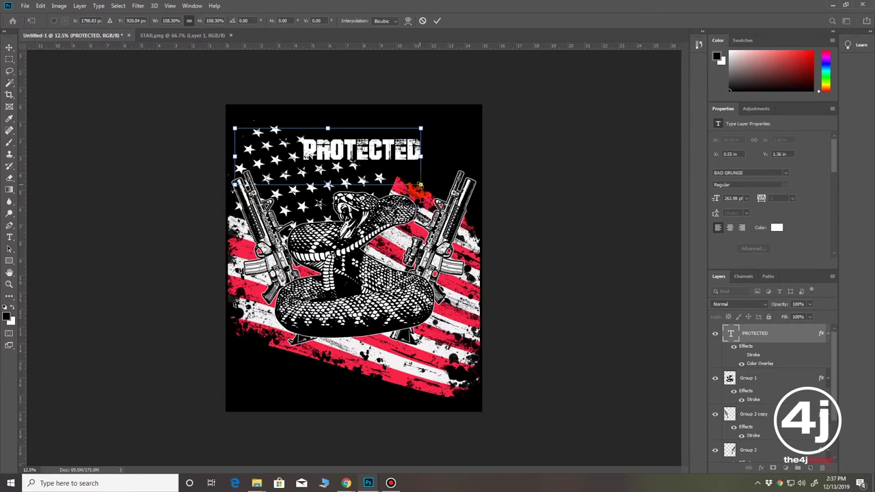
drag(239, 181, 238, 186)
drag(420, 185, 480, 216)
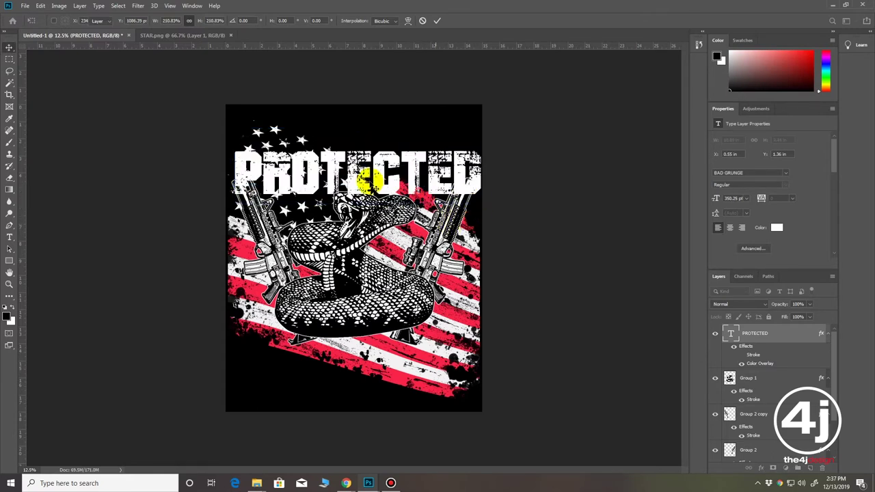
key(Return)
Position PROTECTED near the top edge and place its layer above Layer 1, below Group 2
drag(362, 179, 376, 154)
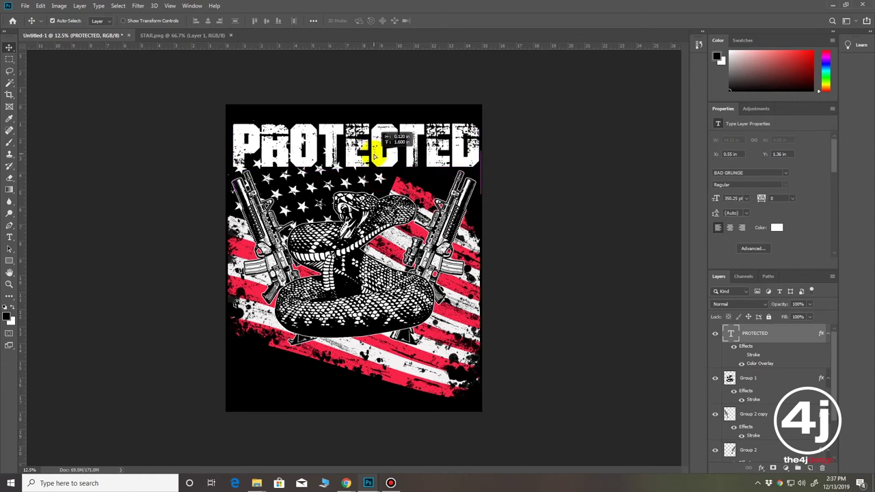
drag(375, 156, 374, 168)
mouse_move(791, 338)
mouse_down()
mouse_move(795, 441)
mouse_move(789, 423)
mouse_move(786, 434)
mouse_up()
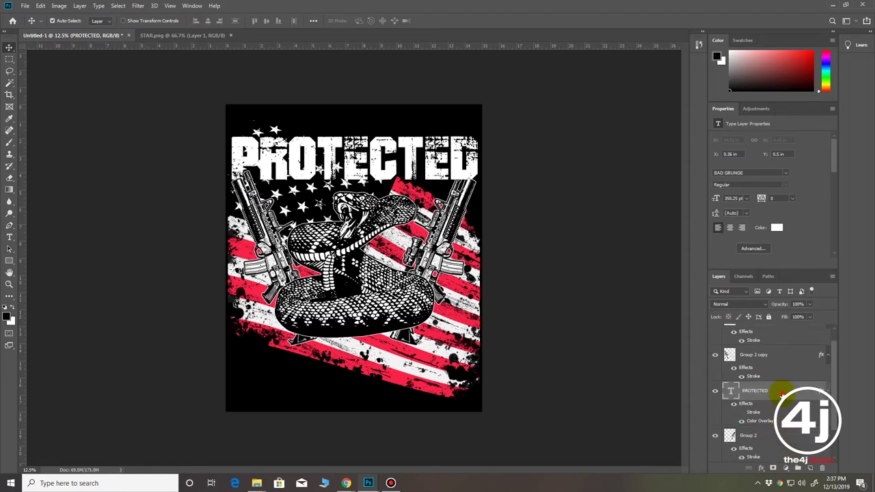
drag(782, 394, 788, 416)
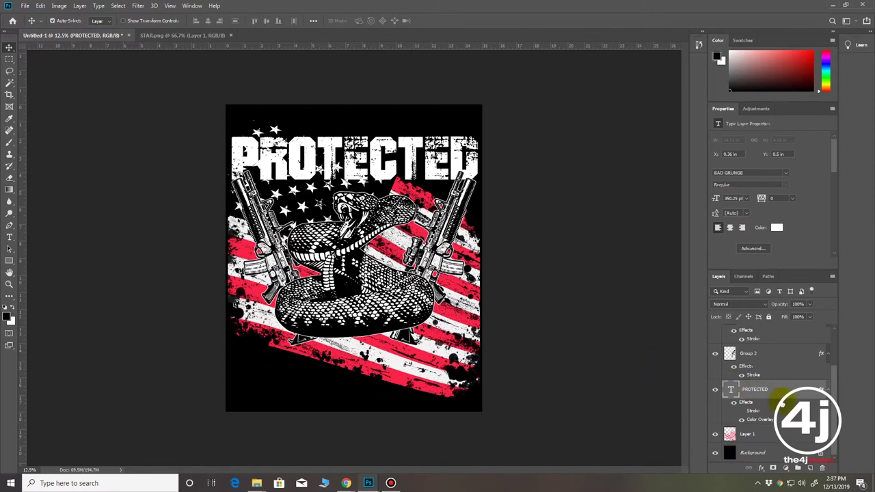
Add a thick black 70 px outside stroke to PROTECTED, then reselect its layer
right_click(780, 388)
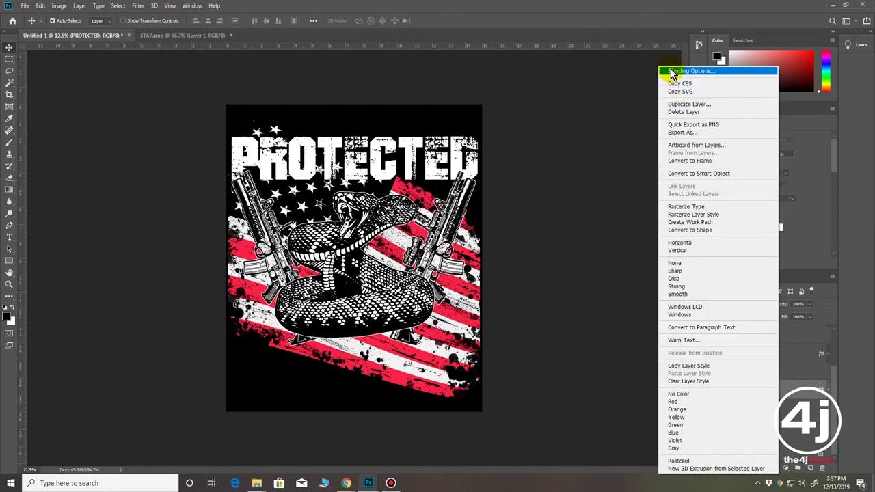
click(574, 142)
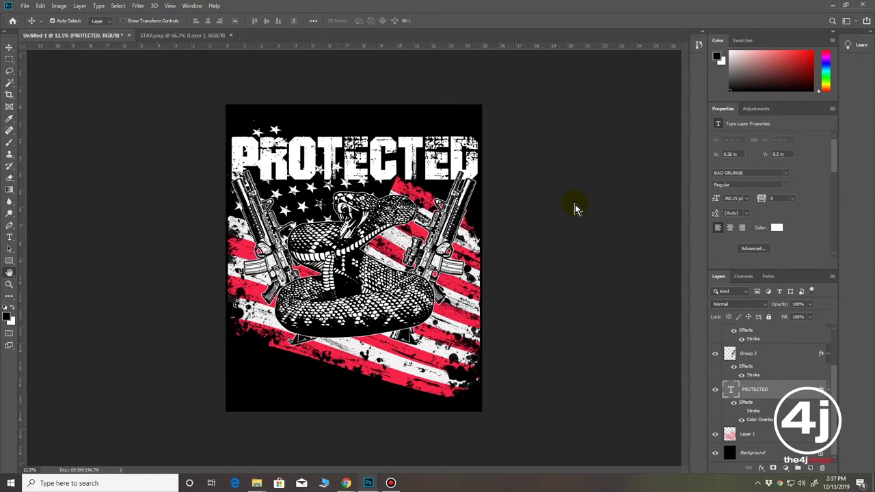
click(494, 152)
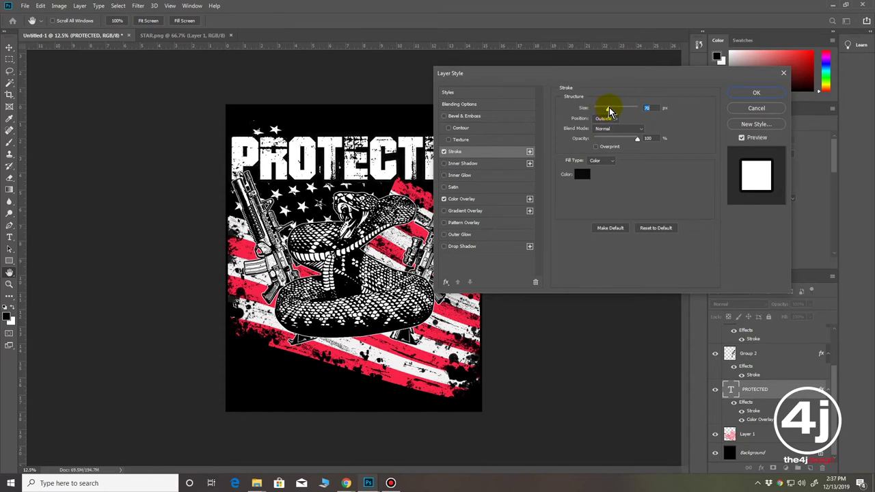
click(752, 92)
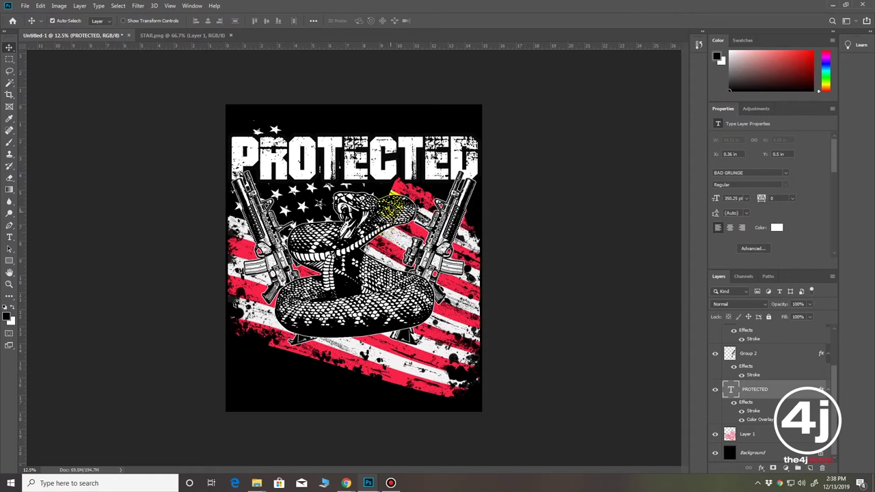
right_click(384, 169)
click(390, 180)
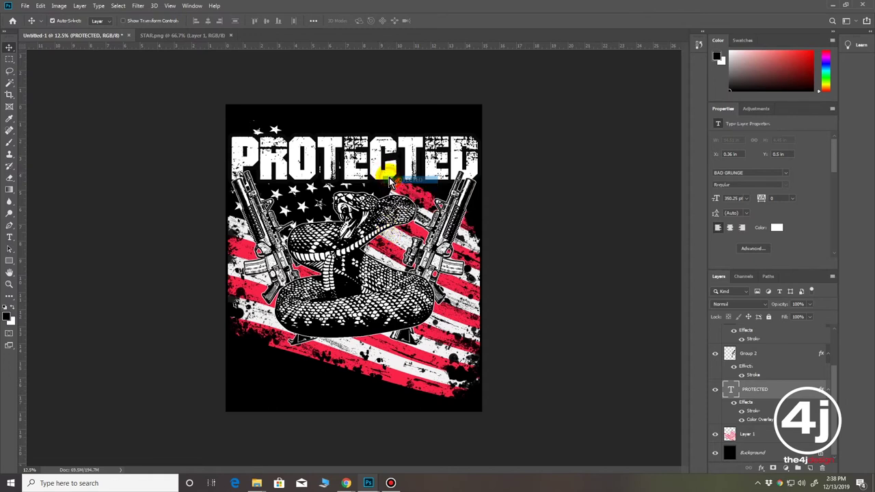
Duplicate PROTECTED, shrink the copy, and move it to the top of the canvas
key(ctrl+j)
drag(389, 179, 484, 176)
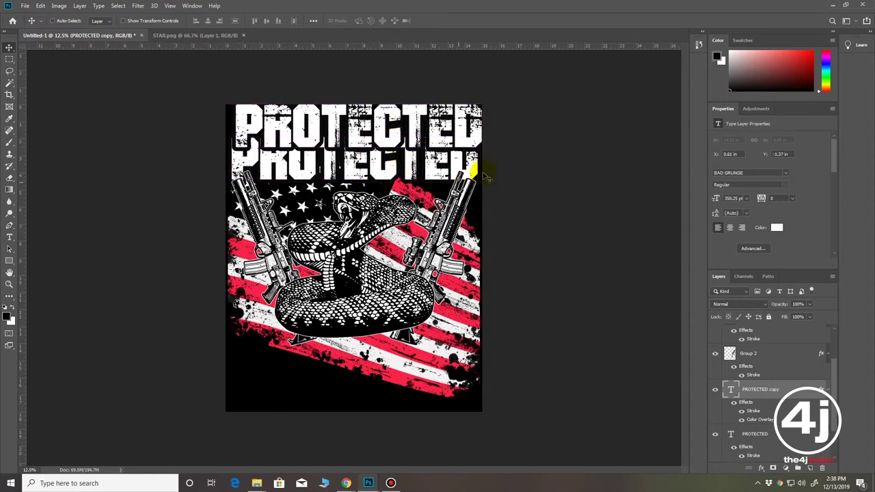
key(ctrl+t)
drag(483, 157, 395, 137)
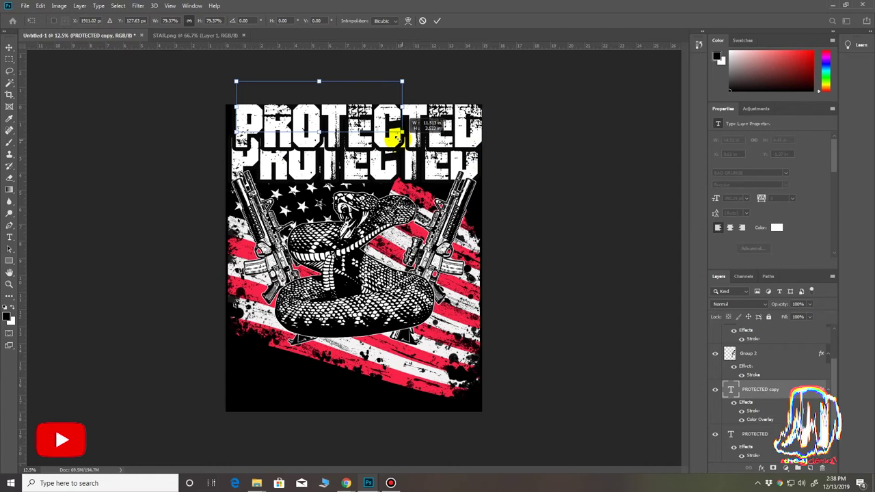
drag(356, 99, 355, 128)
key(Return)
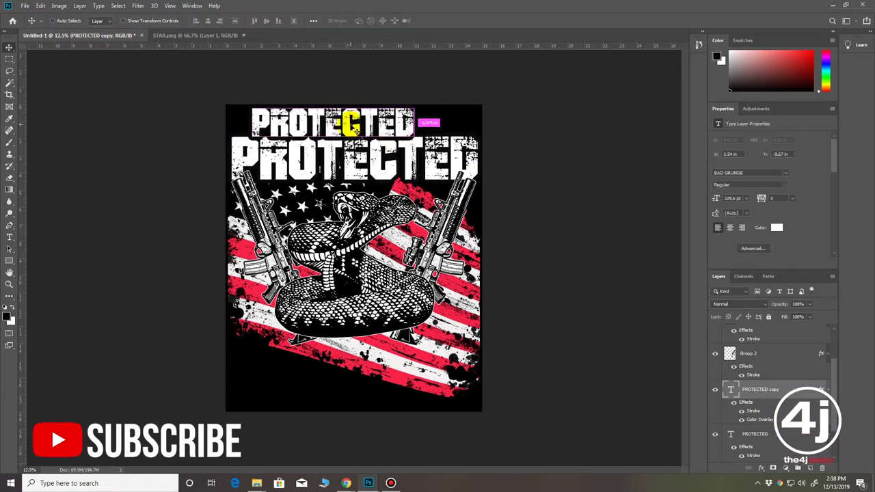
key(ctrl+t)
drag(413, 139, 400, 135)
key(Return)
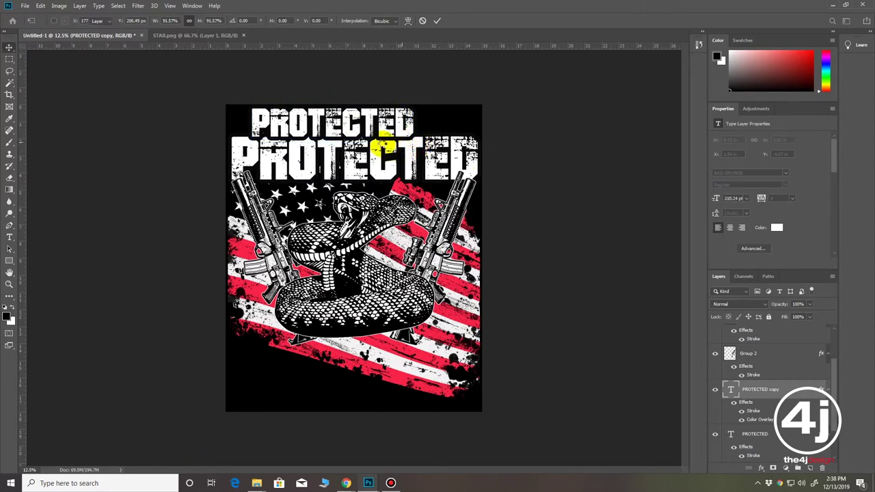
Retype the copy as 'BORN, RAISED AND' and move it across the top
double_click(731, 391)
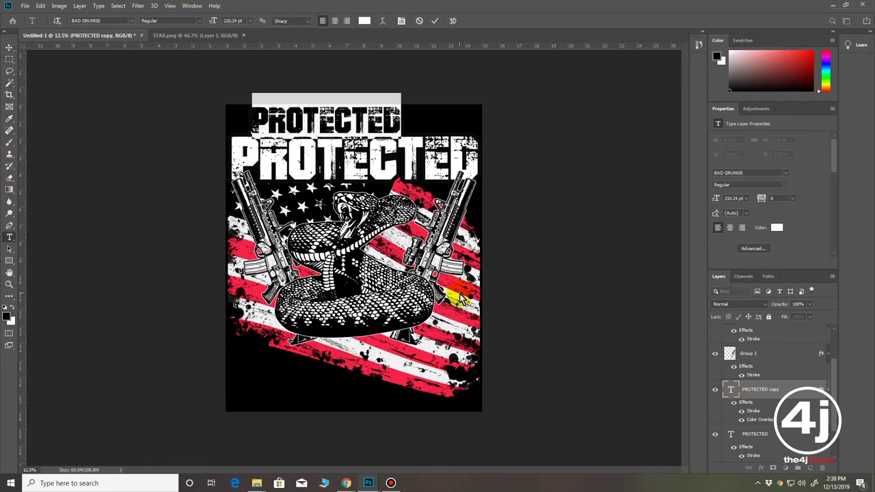
key(Left)
text(BOR)
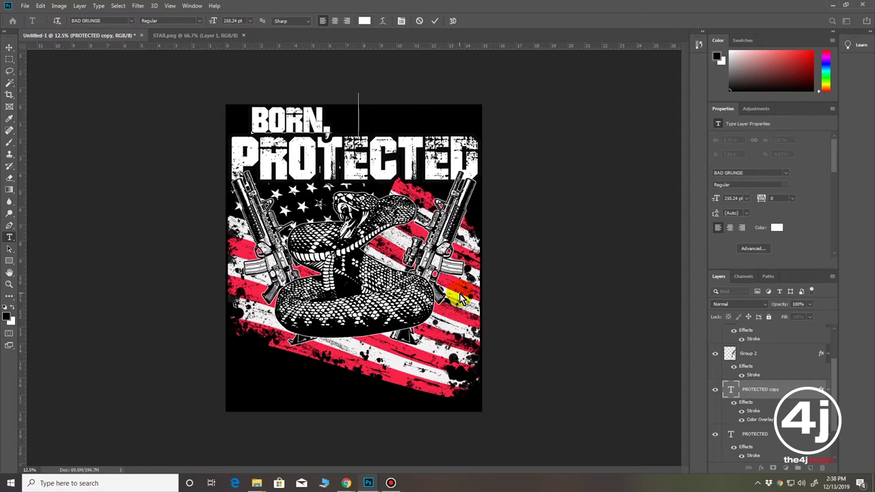
text(RAISED)
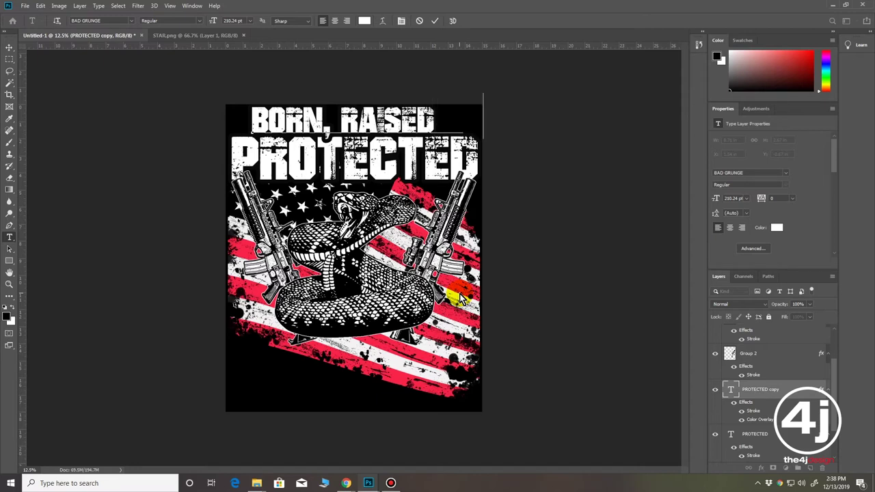
text( AND)
click(9, 47)
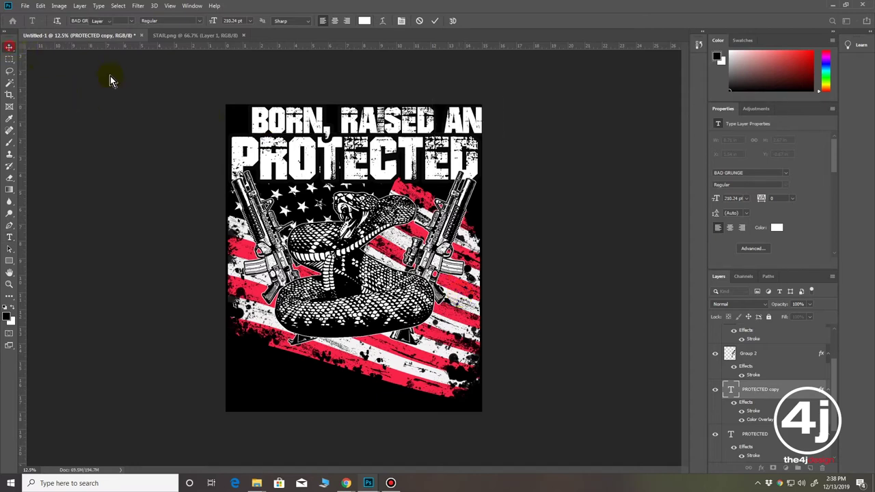
key(ctrl+Return)
drag(325, 129, 301, 125)
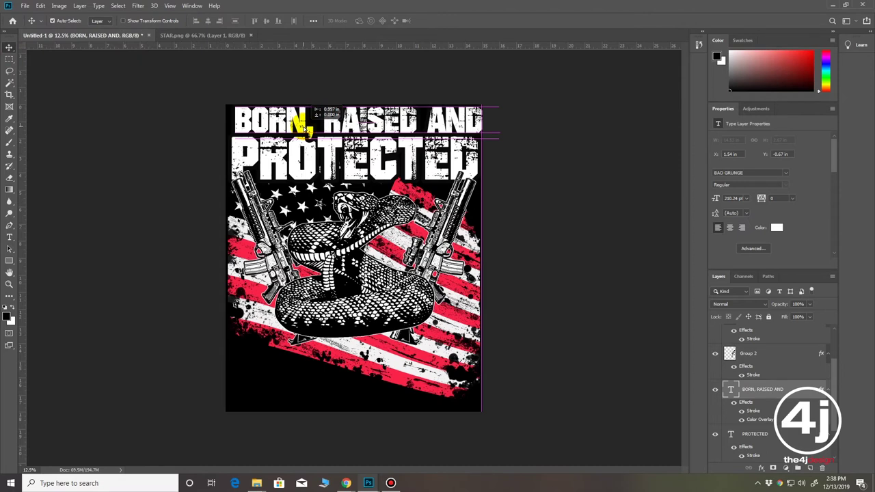
Rescale the BORN, RAISED AND line to about 116% and nudge it into place
key(ctrl+t)
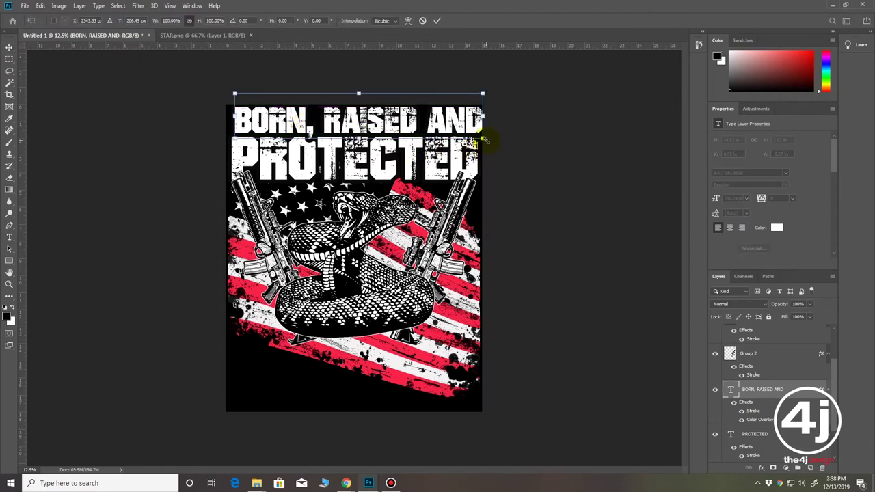
drag(481, 137, 462, 131)
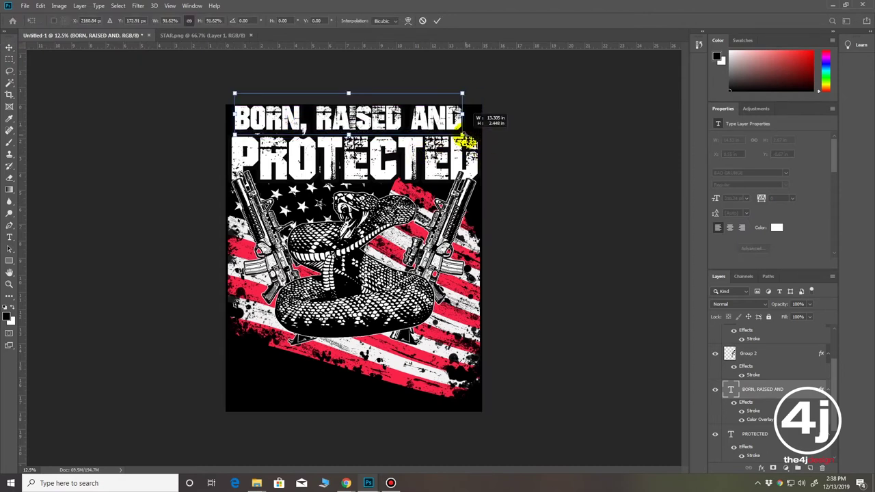
key(Return)
drag(362, 121, 370, 121)
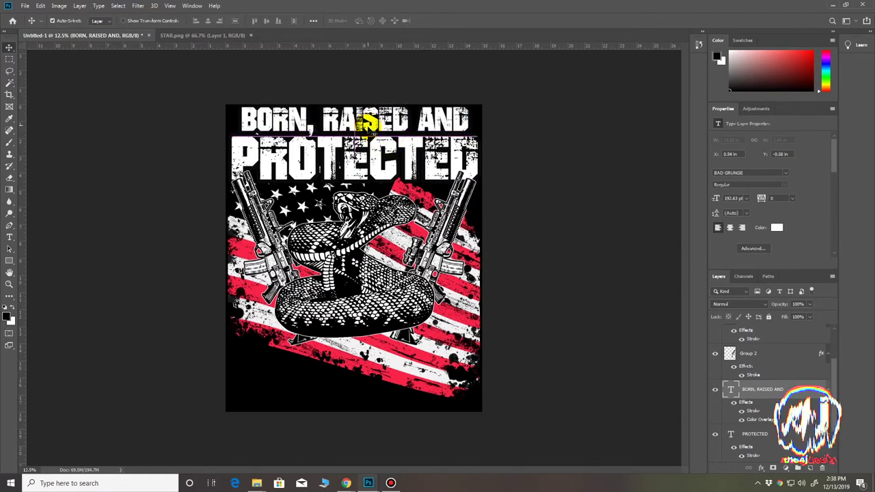
key(ctrl+t)
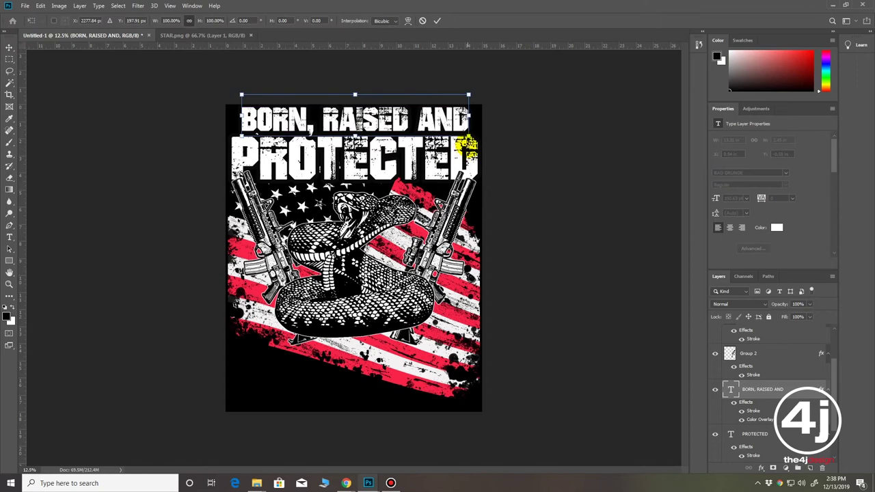
drag(468, 131, 454, 123)
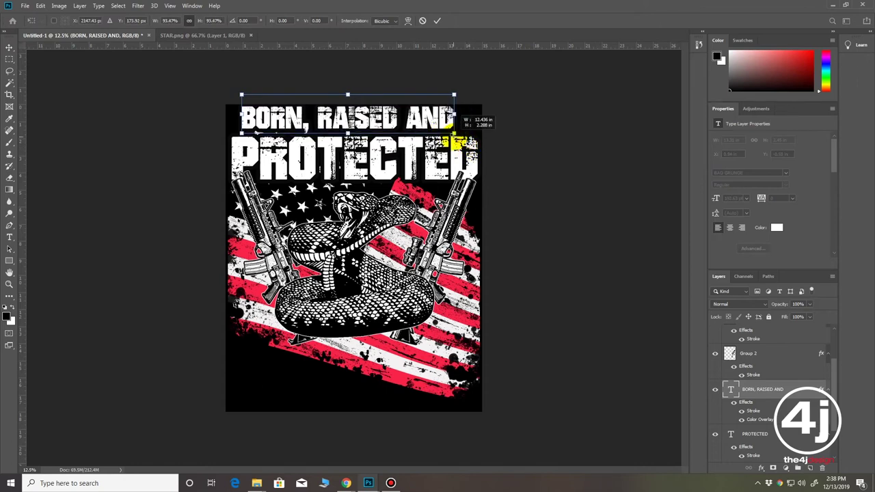
key(Return)
drag(361, 121, 351, 123)
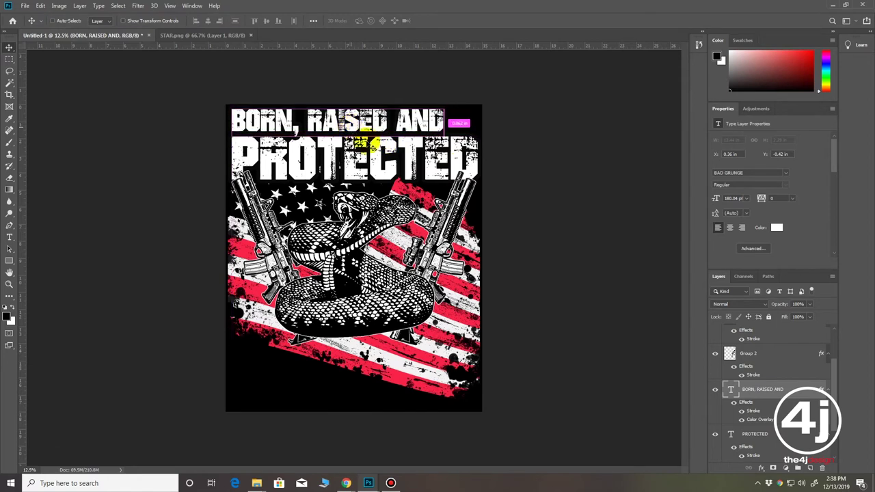
key(ctrl+t)
drag(444, 135, 474, 141)
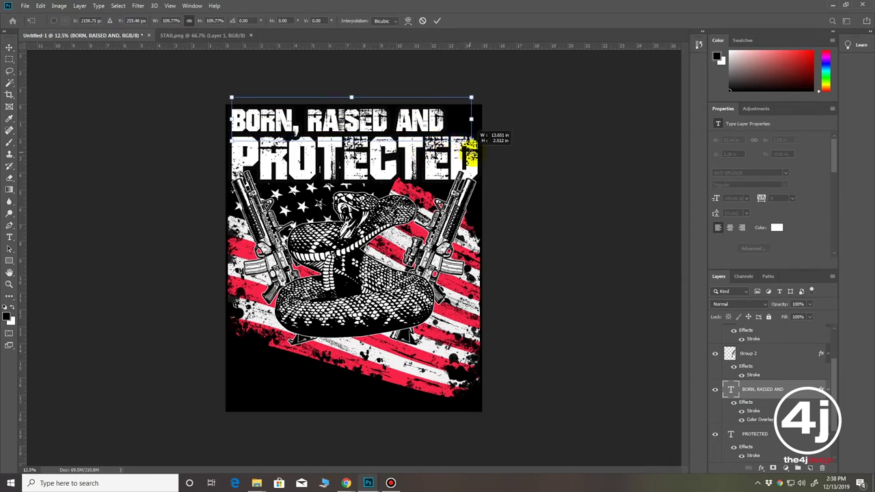
drag(476, 131, 479, 132)
key(Return)
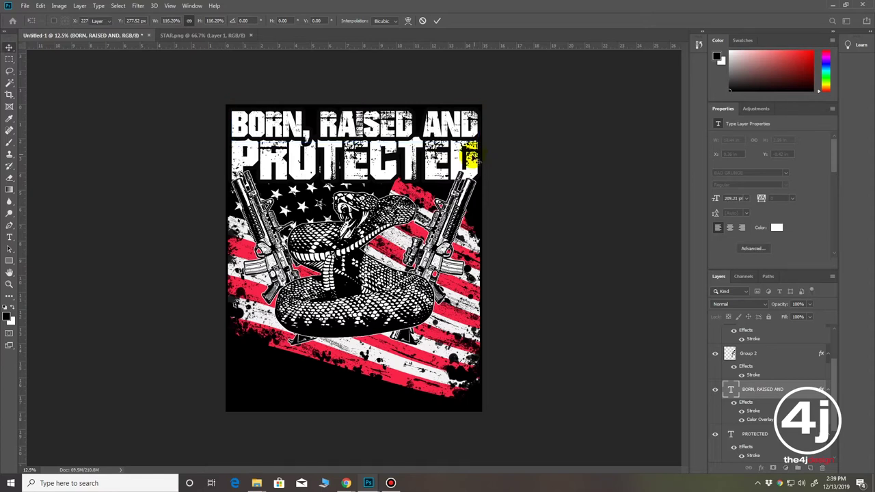
mouse_move(364, 126)
mouse_down()
mouse_move(356, 134)
mouse_move(354, 125)
mouse_up()
Nudge PROTECTED down slightly and move the BORN, RAISED AND layer below PROTECTED
right_click(351, 169)
click(355, 169)
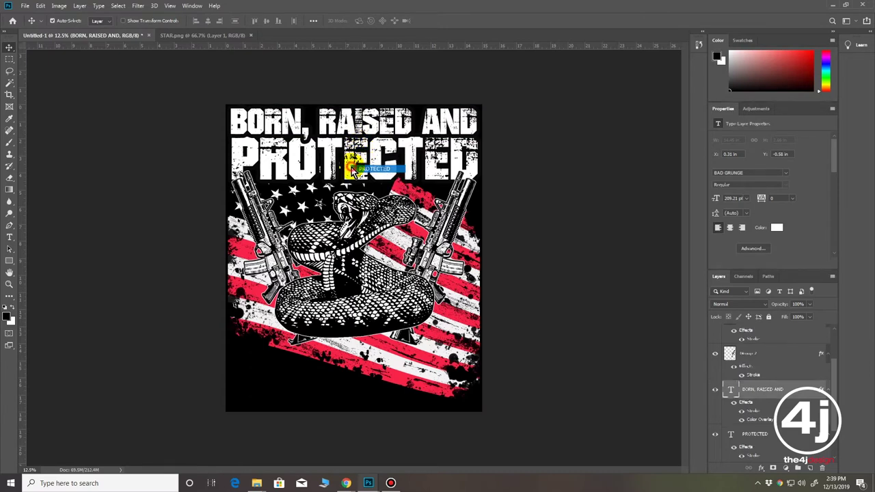
drag(354, 169, 354, 169)
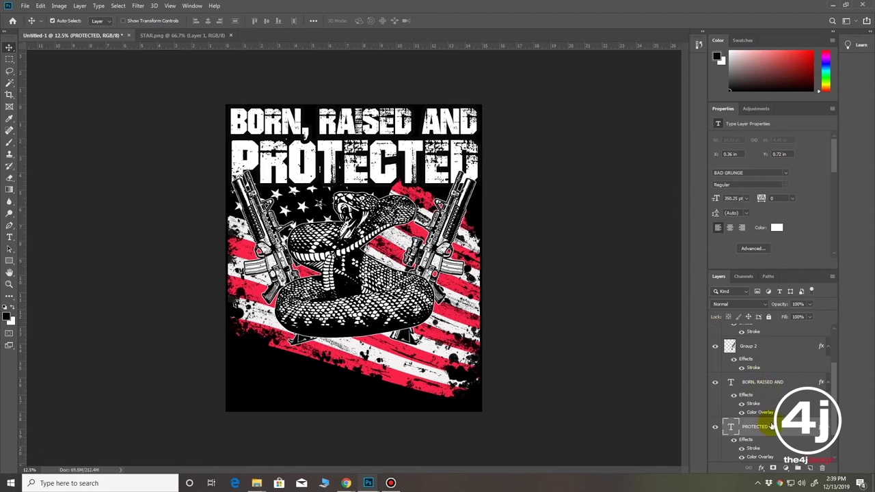
mouse_move(795, 385)
mouse_down()
mouse_move(786, 451)
mouse_move(787, 439)
mouse_up()
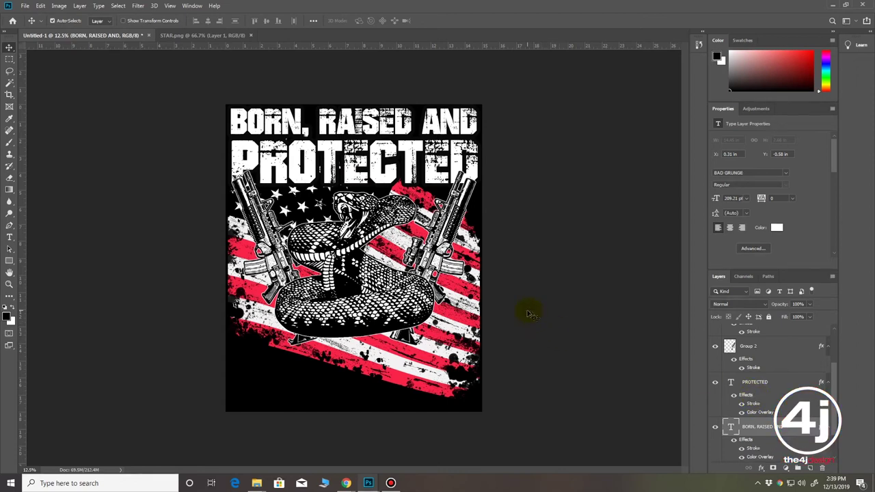
Set the BORN, RAISED AND text colour to pure red (#ff0000)
right_click(377, 168)
click(386, 177)
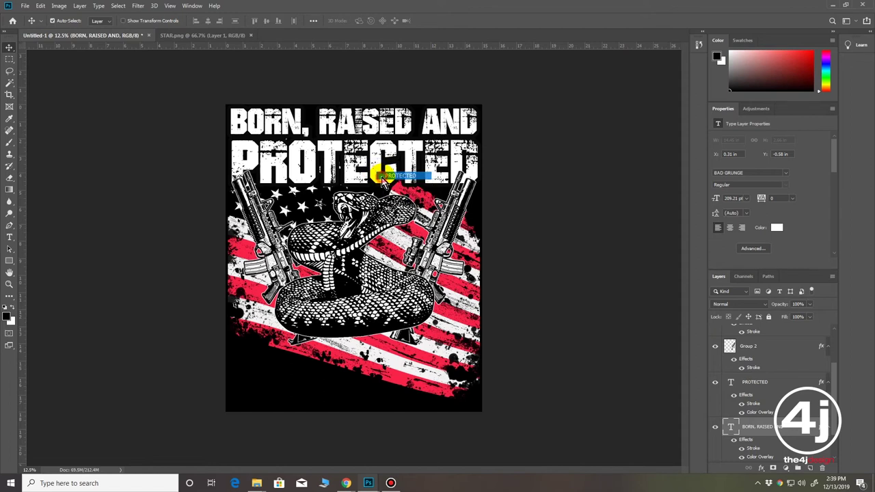
right_click(369, 121)
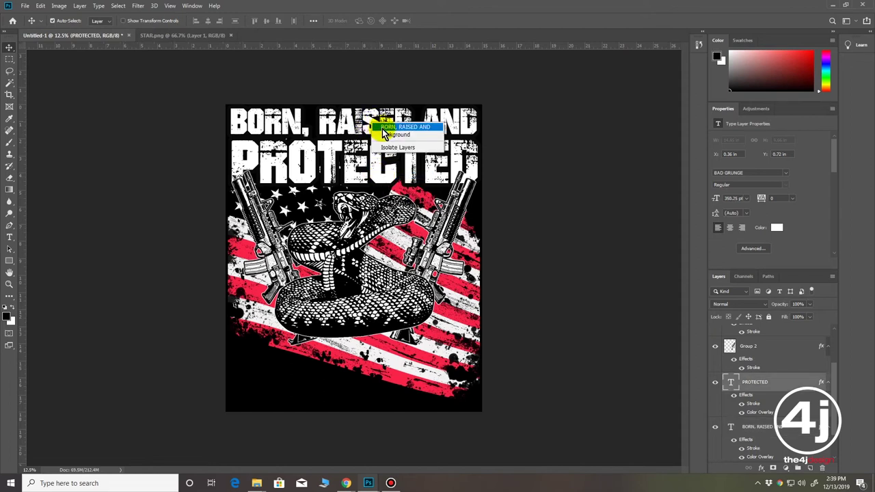
click(380, 130)
click(778, 226)
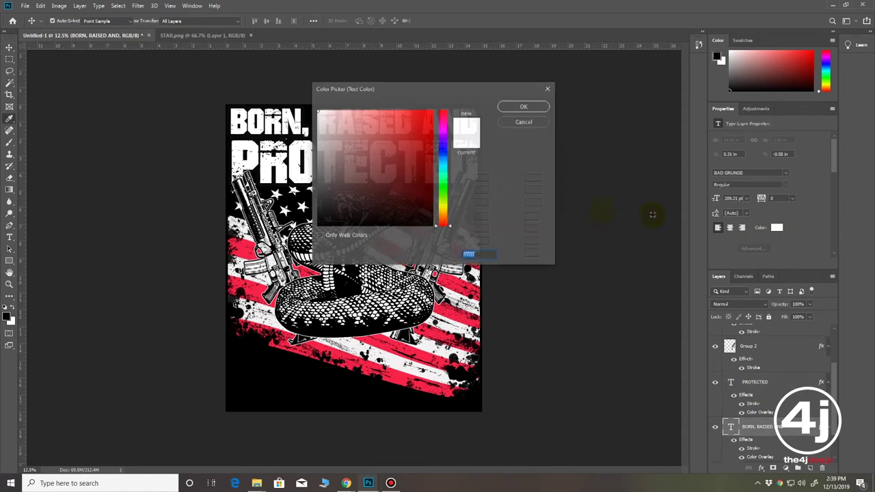
click(432, 110)
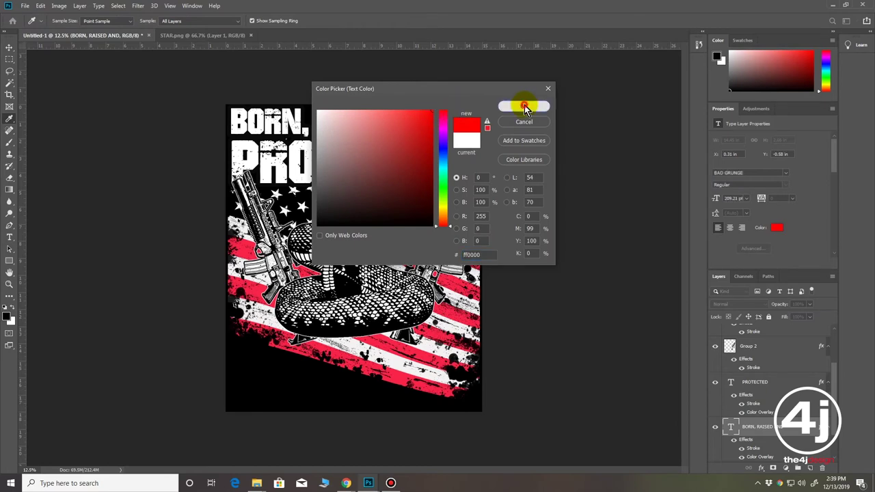
click(524, 107)
Change the headline's Color Overlay to pure red, then reselect the PROTECTED layer
right_click(771, 430)
click(779, 28)
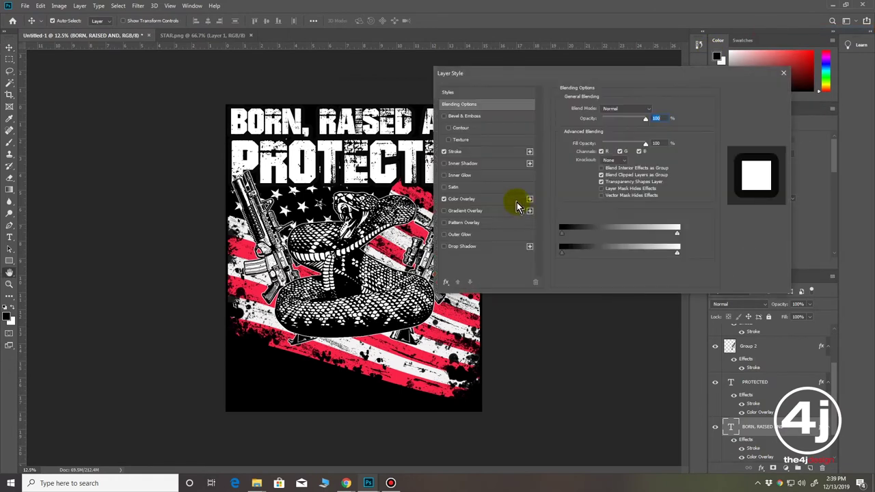
click(489, 205)
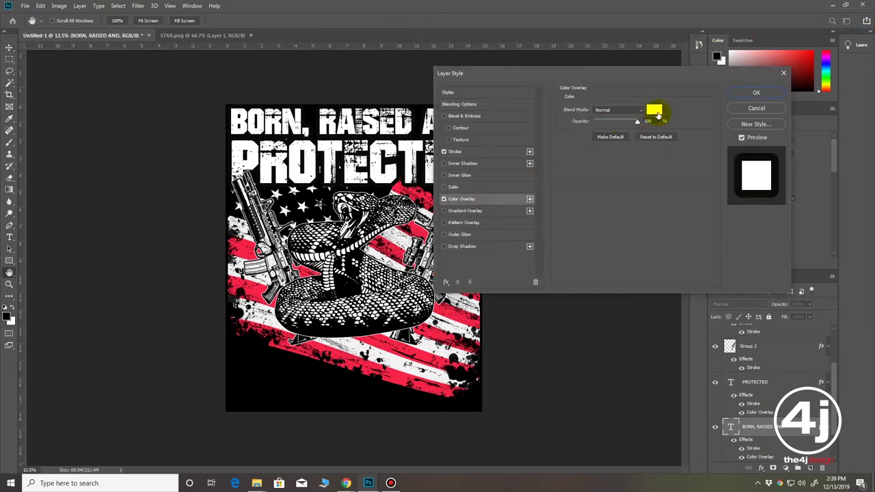
click(655, 109)
drag(419, 111, 445, 120)
click(524, 106)
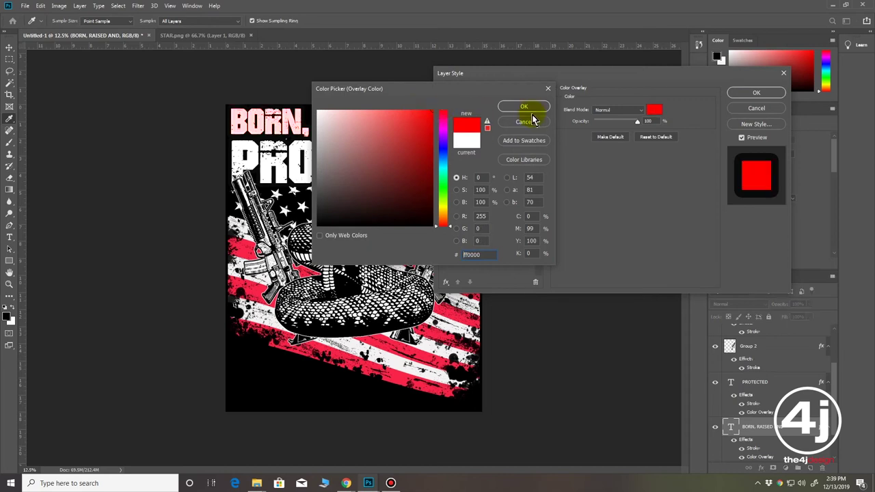
click(752, 93)
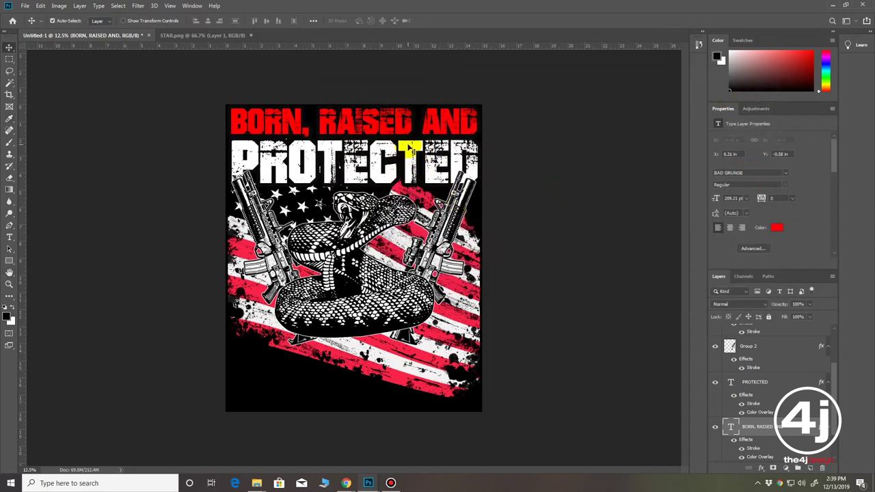
right_click(384, 175)
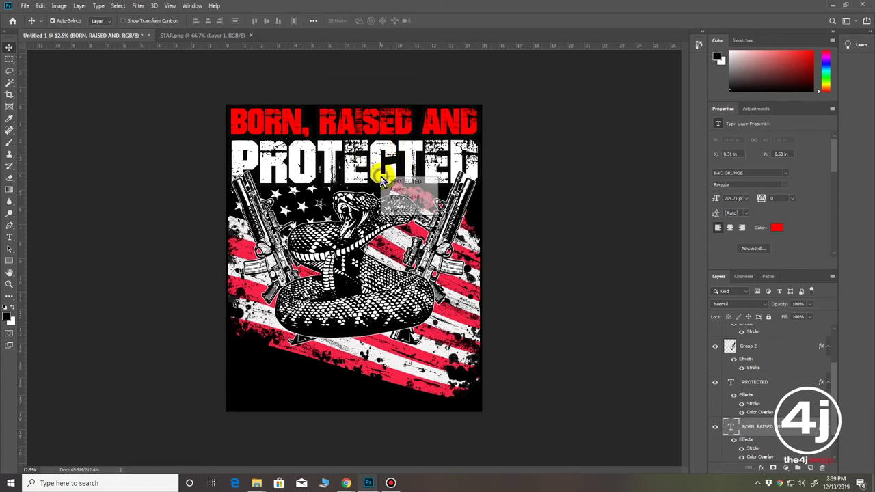
click(389, 181)
Duplicate PROTECTED near the bottom of the design and move the copy to the top of Layers
key(ctrl+j)
drag(387, 180, 382, 383)
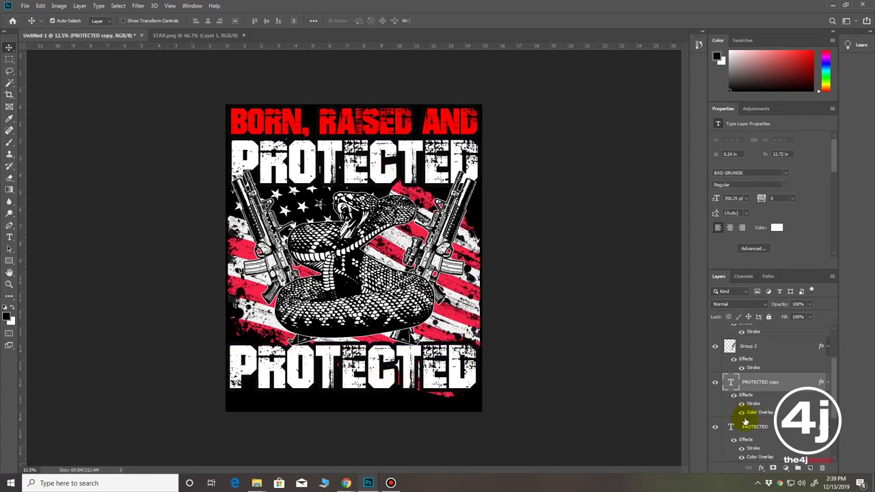
mouse_move(781, 383)
mouse_down()
mouse_move(796, 321)
mouse_move(779, 335)
mouse_up()
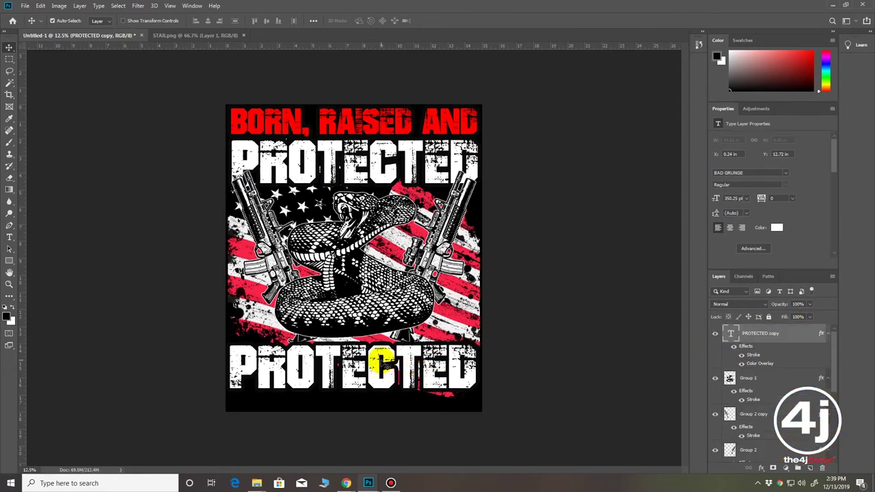
Retype the copy as 'BY GOD' and centre it along the bottom
double_click(730, 337)
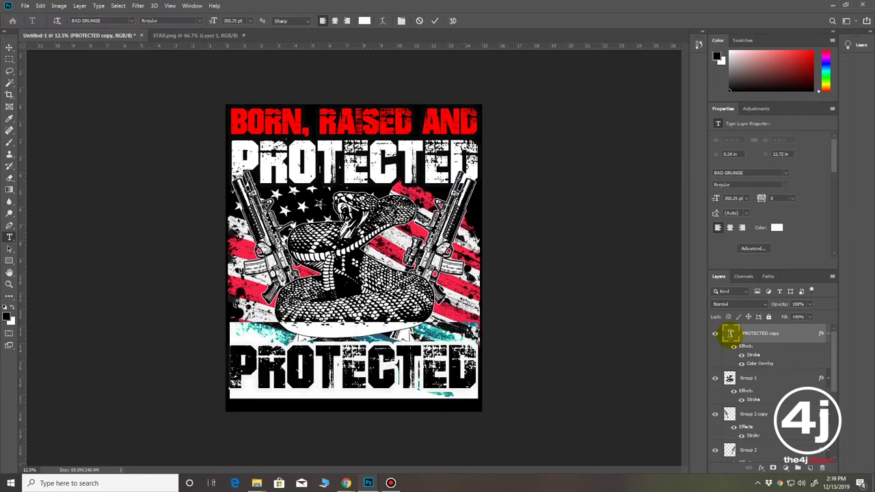
text(BY)
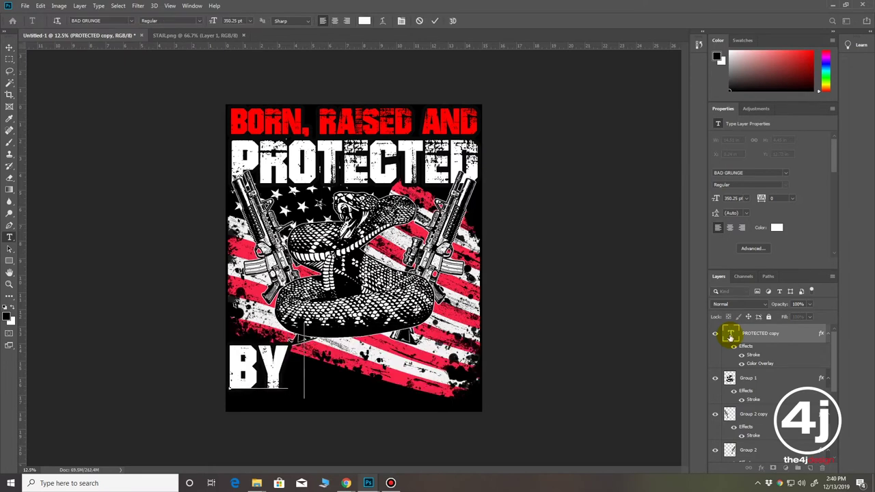
text( GOD)
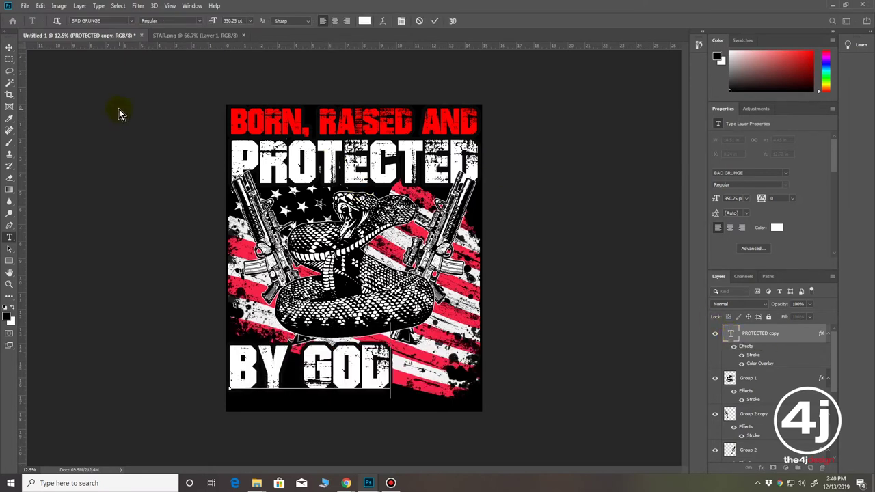
click(9, 46)
drag(316, 365, 360, 369)
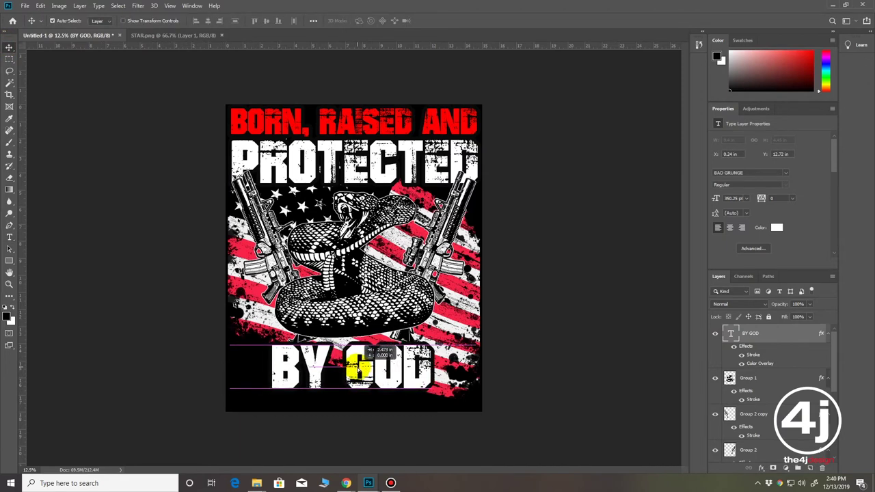
drag(352, 368, 369, 359)
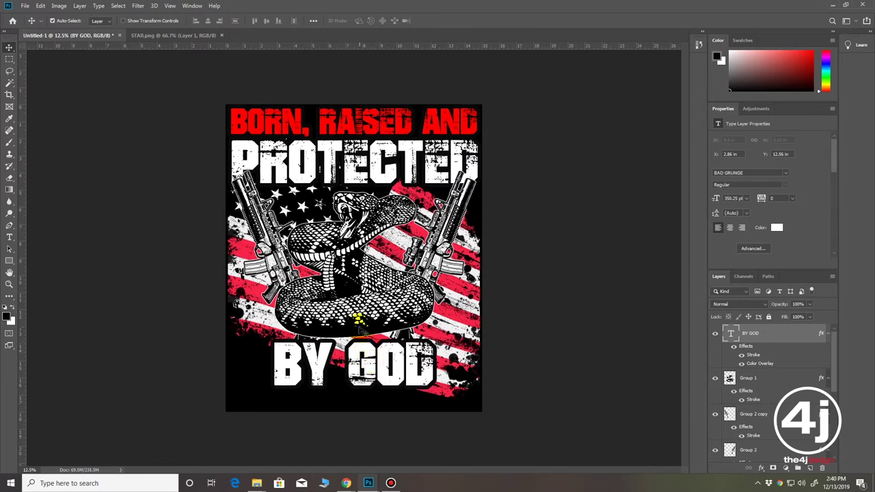
Select the snake-and-rifles group and nudge the snake artwork slightly
right_click(352, 314)
click(373, 320)
drag(354, 314, 356, 316)
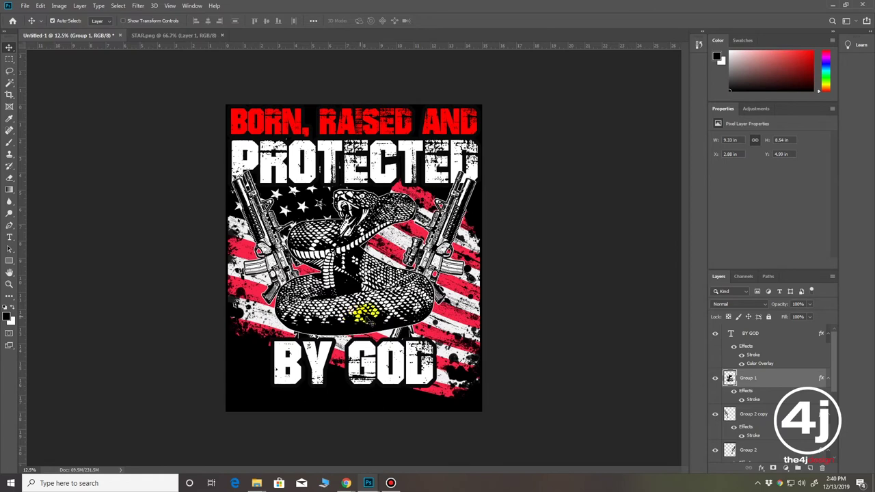
drag(368, 357, 375, 354)
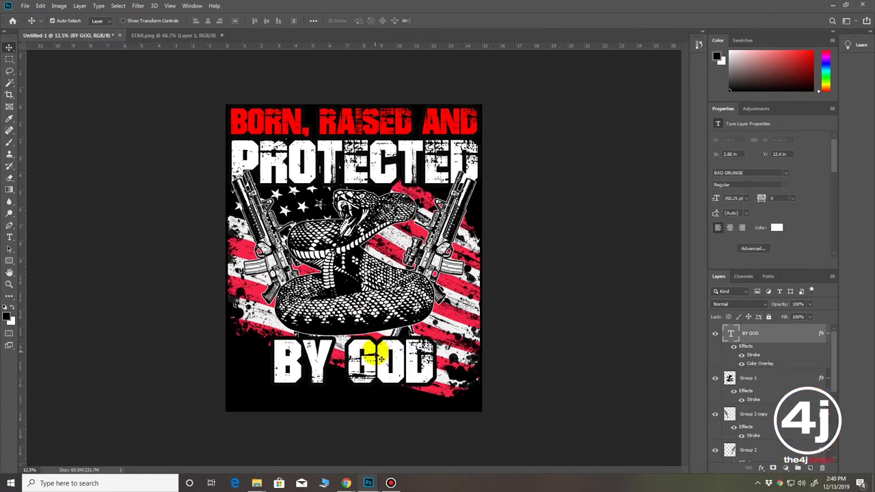
right_click(369, 295)
click(386, 309)
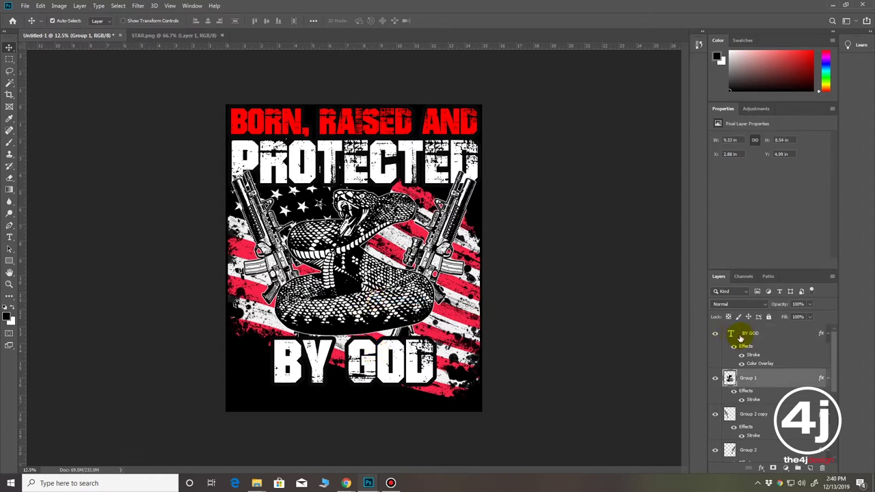
Thicken the snake group's white outline stroke to 24 px, then bring up STAR.png
right_click(758, 379)
click(763, 12)
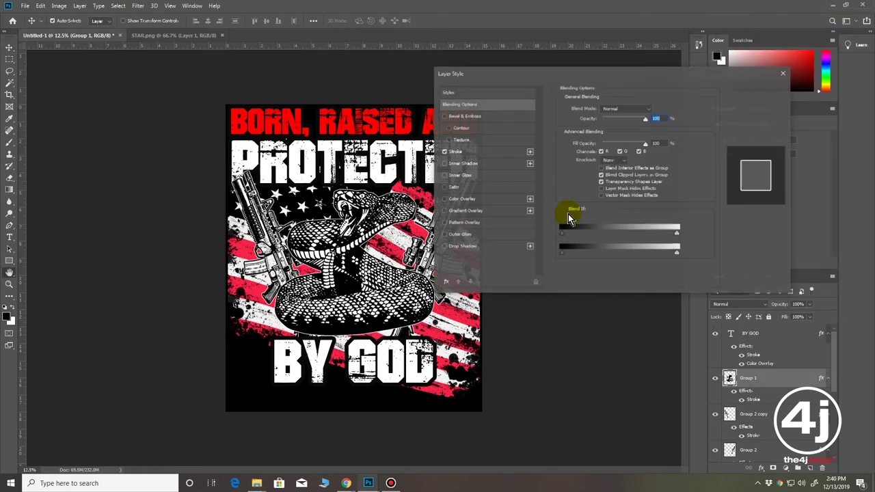
click(499, 151)
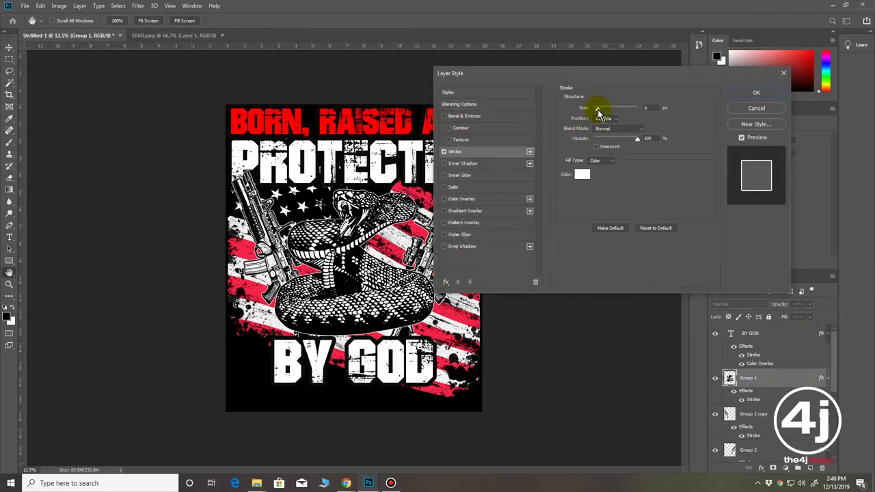
drag(599, 111, 599, 111)
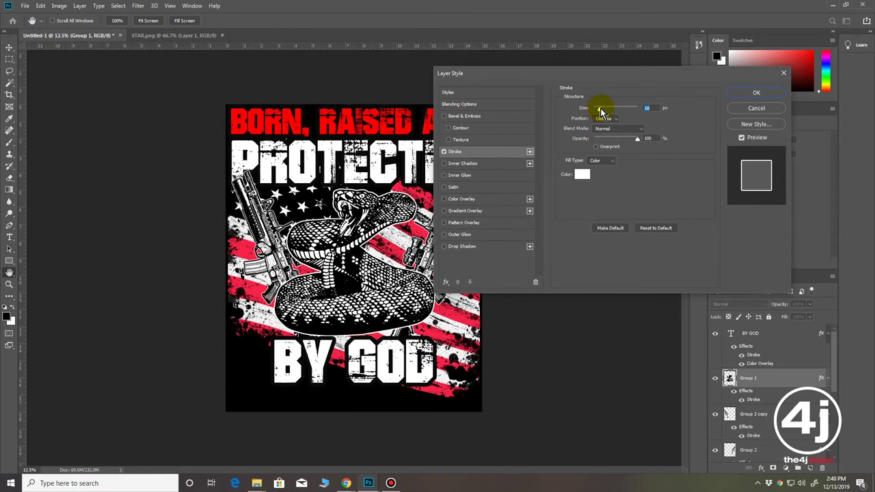
click(754, 92)
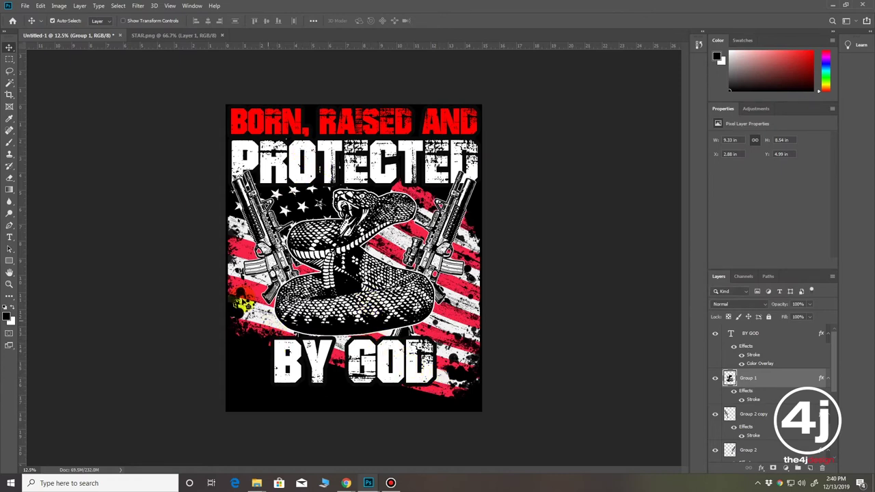
click(164, 36)
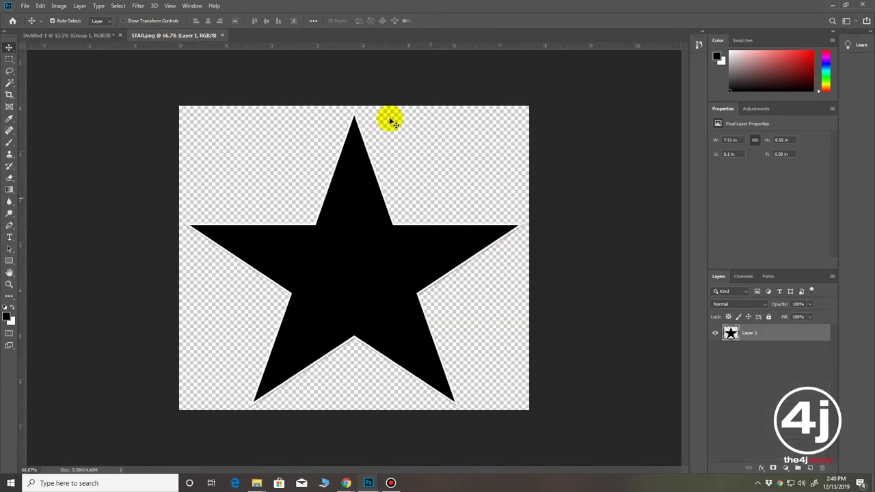
Copy the star from STAR.png into the design and give it a white Color Overlay
drag(201, 41, 592, 226)
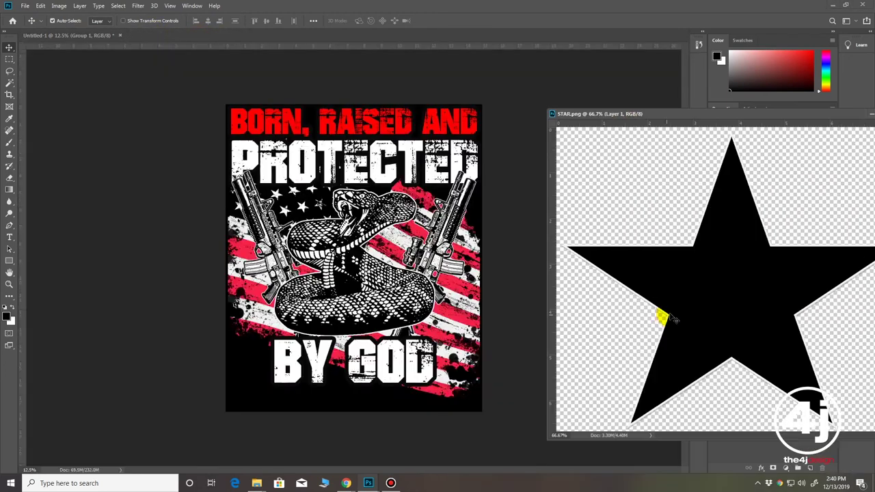
mouse_move(729, 295)
mouse_down()
mouse_move(737, 306)
mouse_move(318, 359)
mouse_up()
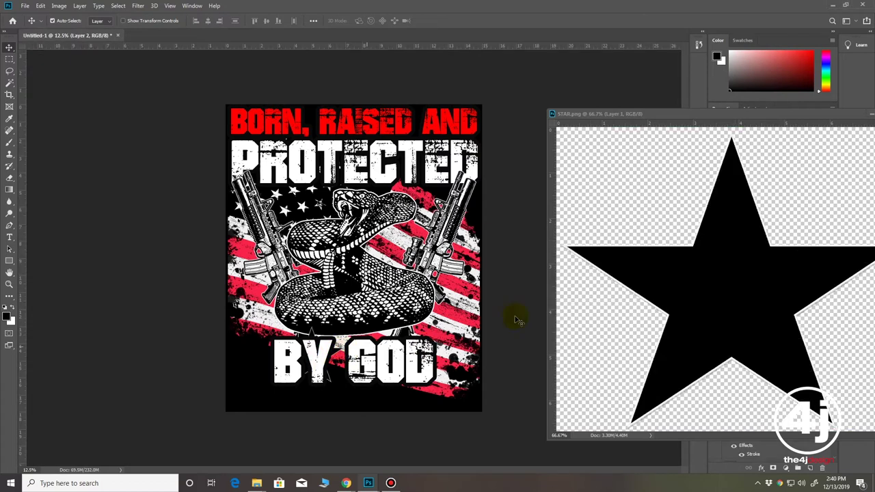
drag(816, 120, 772, 122)
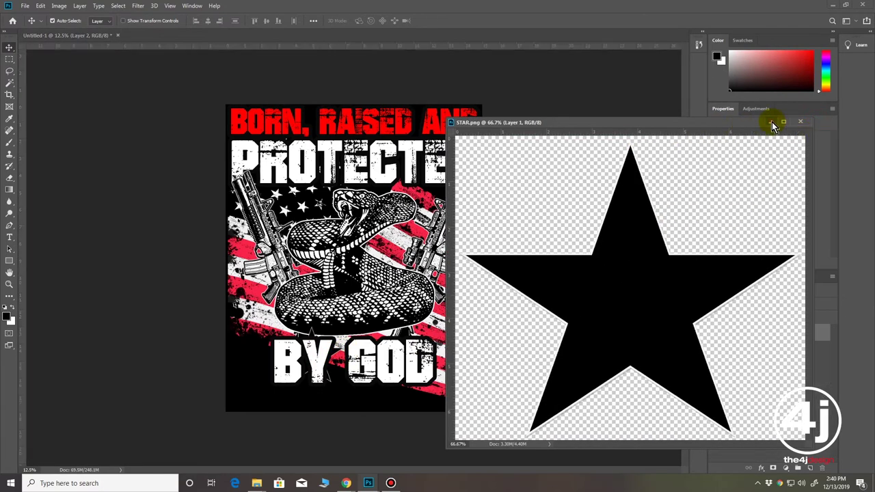
right_click(758, 371)
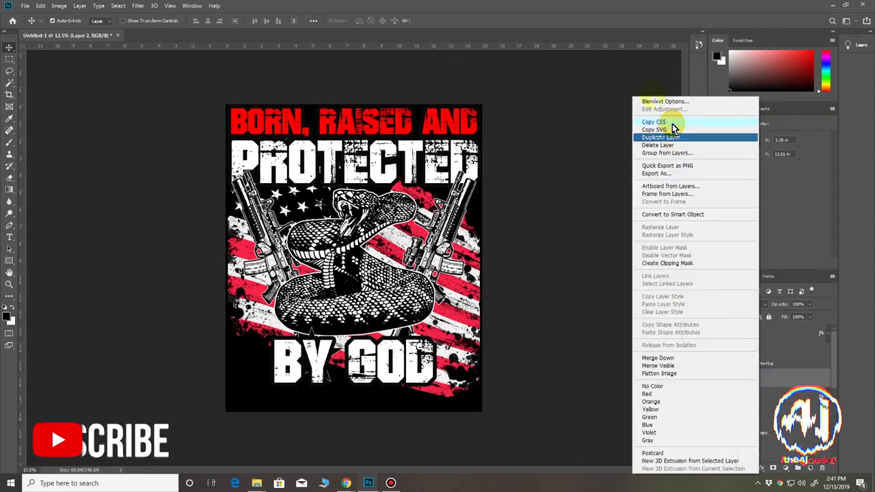
click(646, 103)
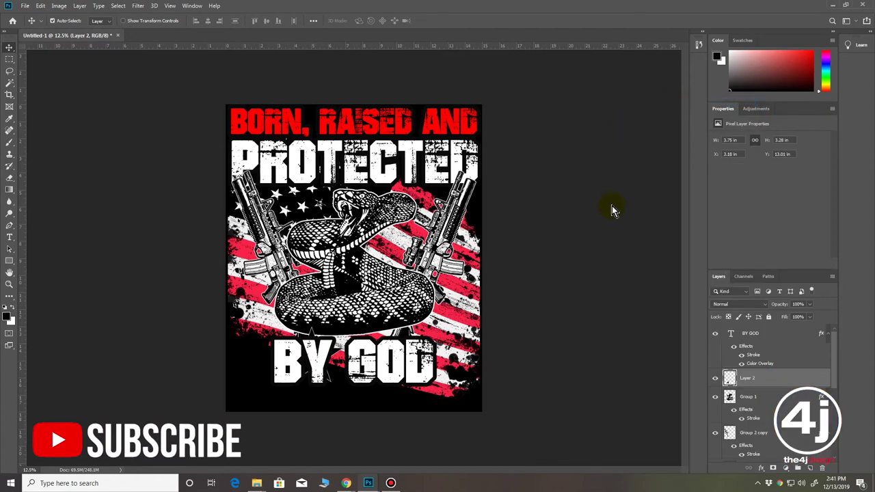
click(497, 201)
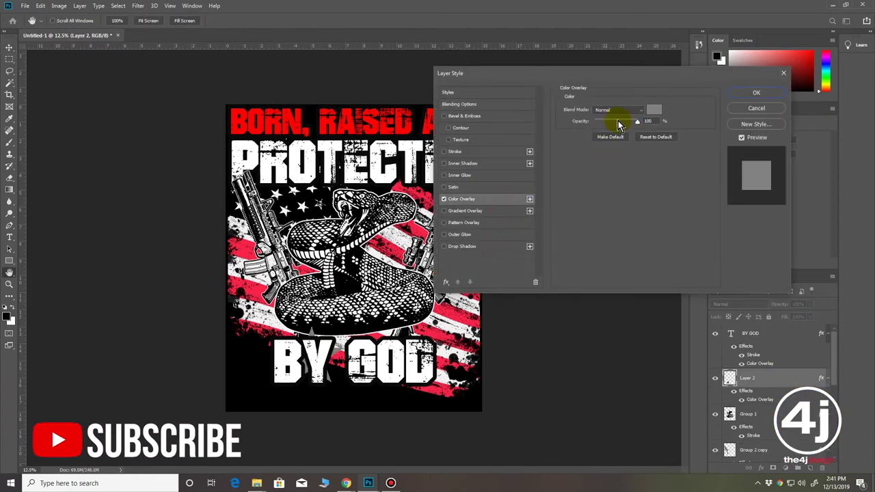
click(655, 110)
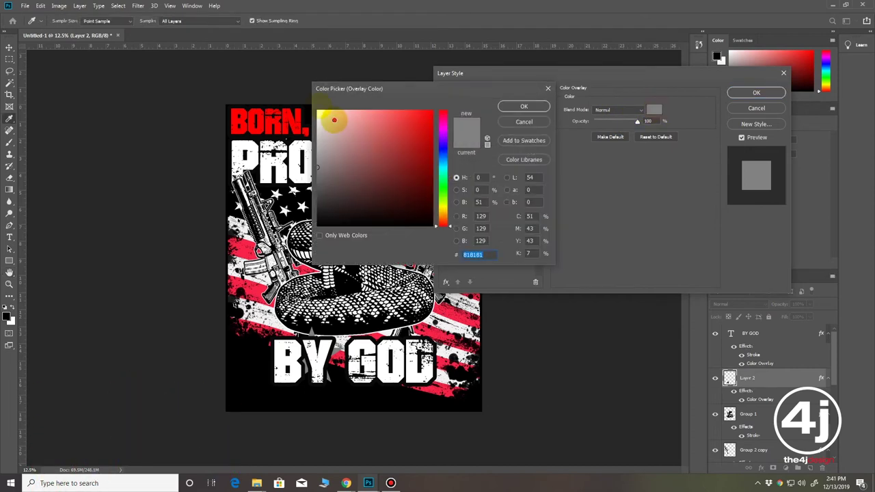
click(318, 112)
click(524, 107)
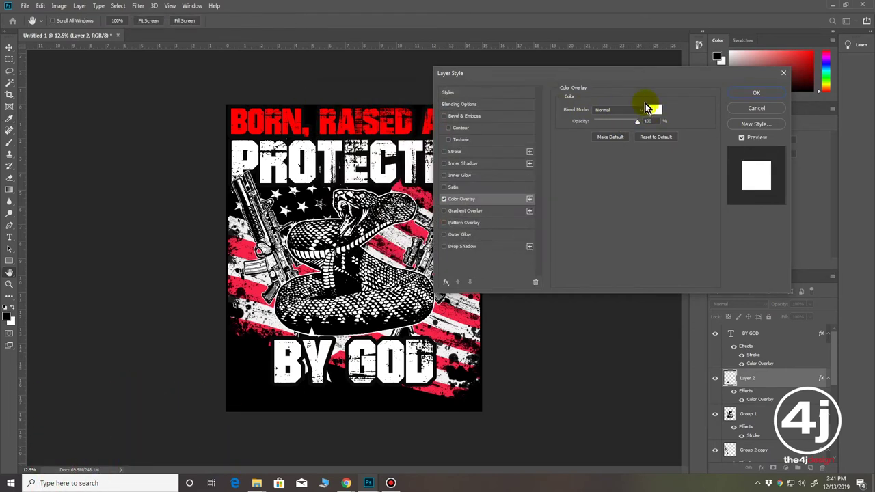
click(755, 92)
Move the star layer above BY GOD and scale the star to 67% above BY
drag(771, 379, 781, 333)
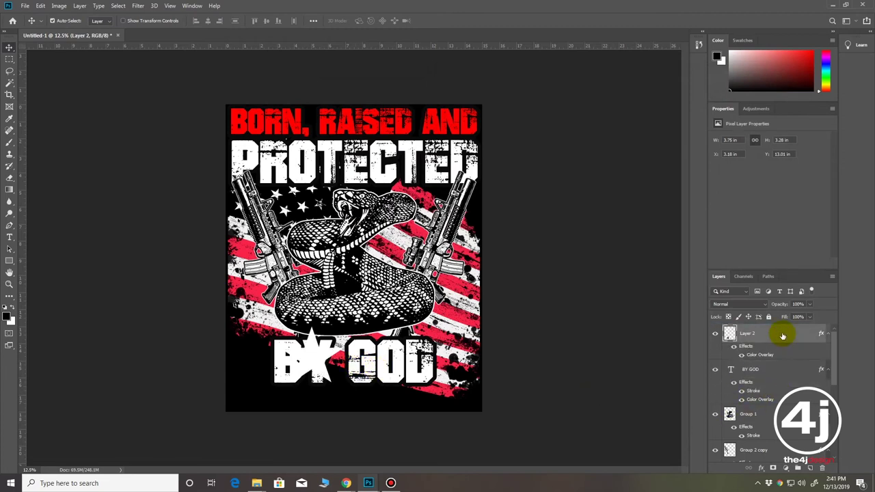
key(ctrl+t)
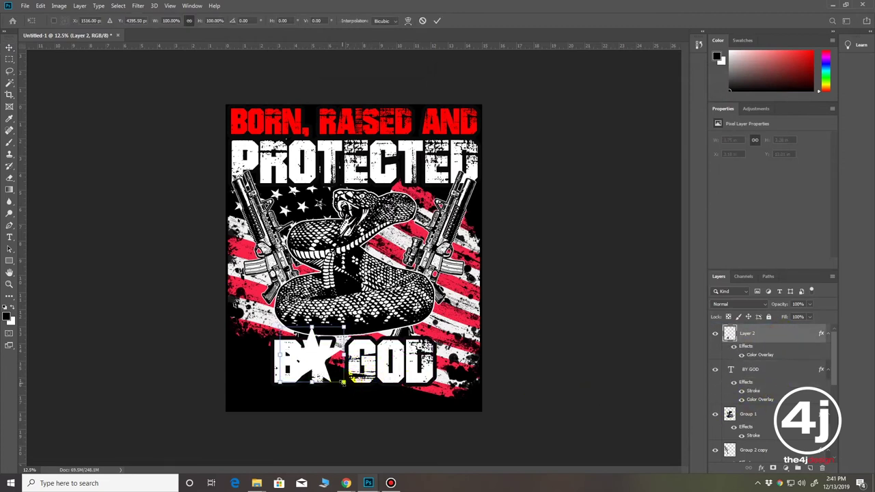
drag(343, 382, 304, 342)
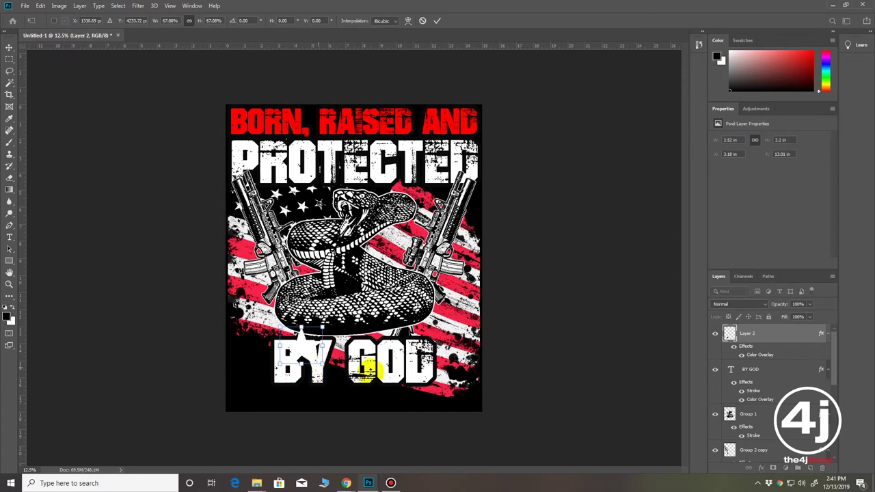
key(Return)
right_click(760, 332)
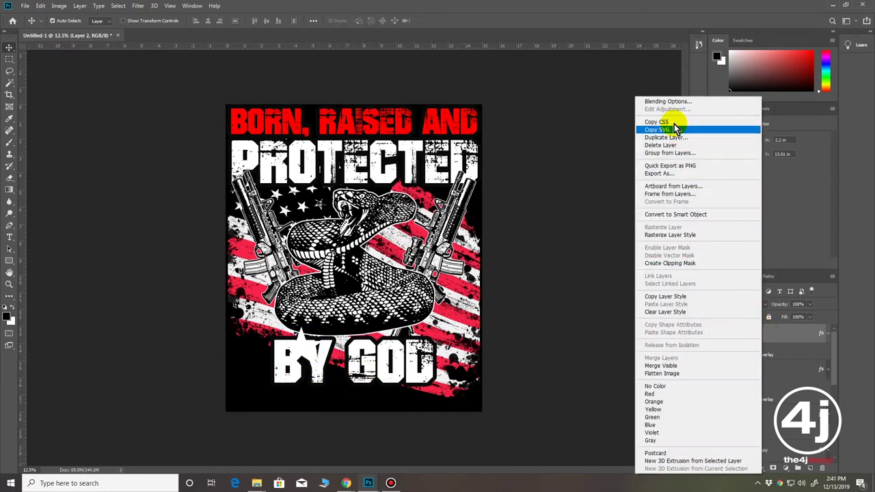
Give the star a 62 px black outline stroke and move it to the right end of BY GOD
click(632, 139)
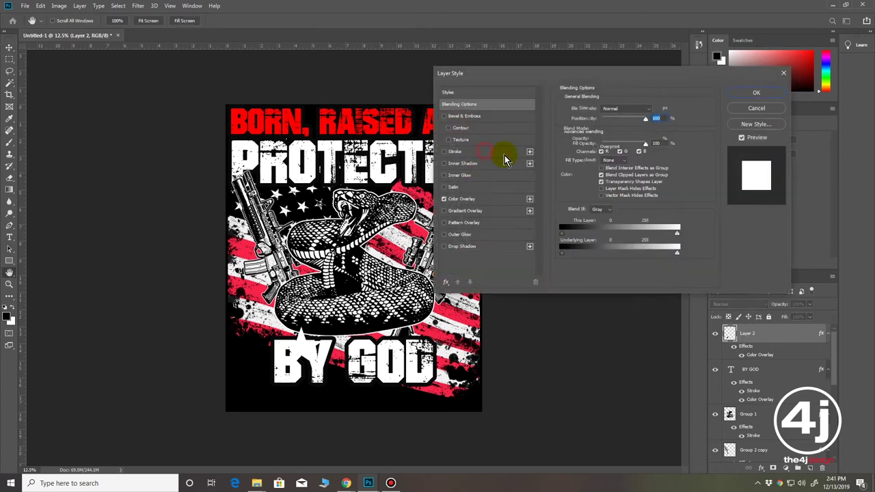
click(479, 151)
click(582, 173)
click(312, 220)
click(524, 106)
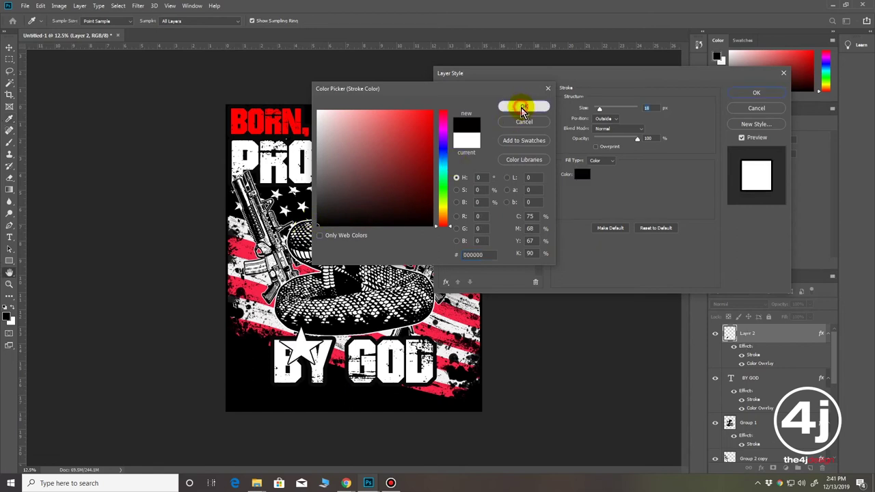
drag(600, 112, 609, 111)
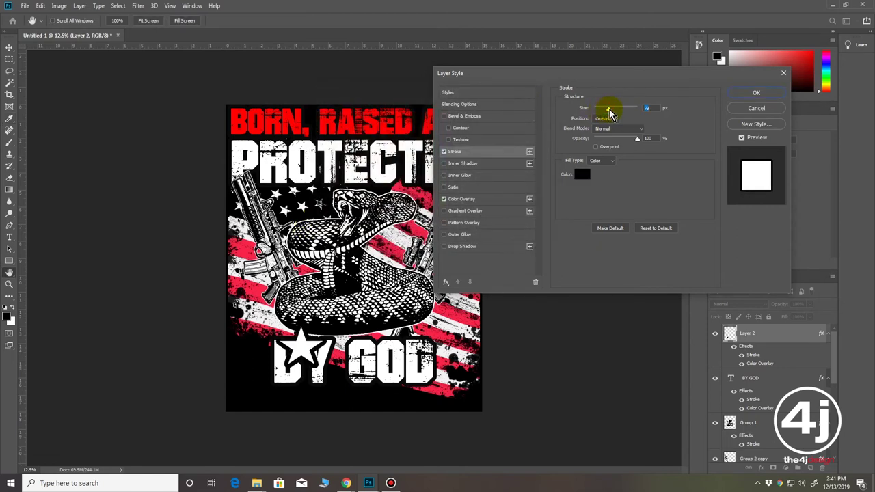
click(755, 92)
drag(313, 338, 469, 352)
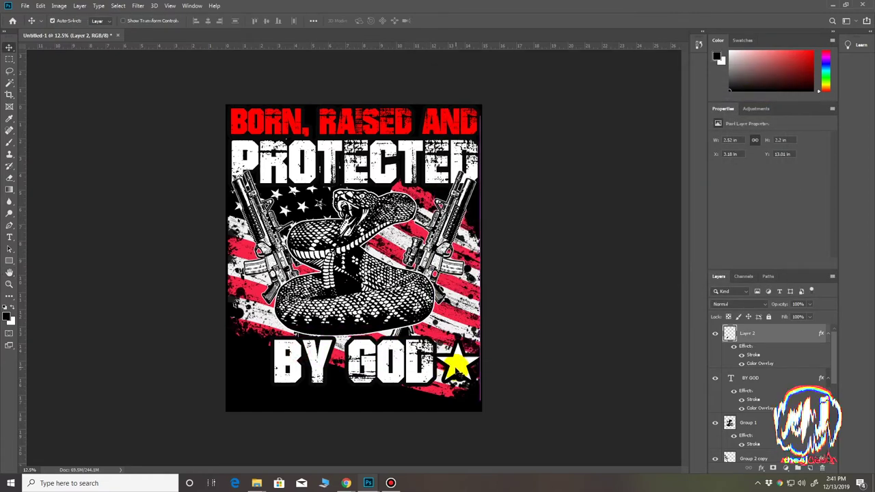
Scale the star to about 81%, then duplicate it and place the copy left of BY
key(ctrl+t)
drag(480, 380, 475, 350)
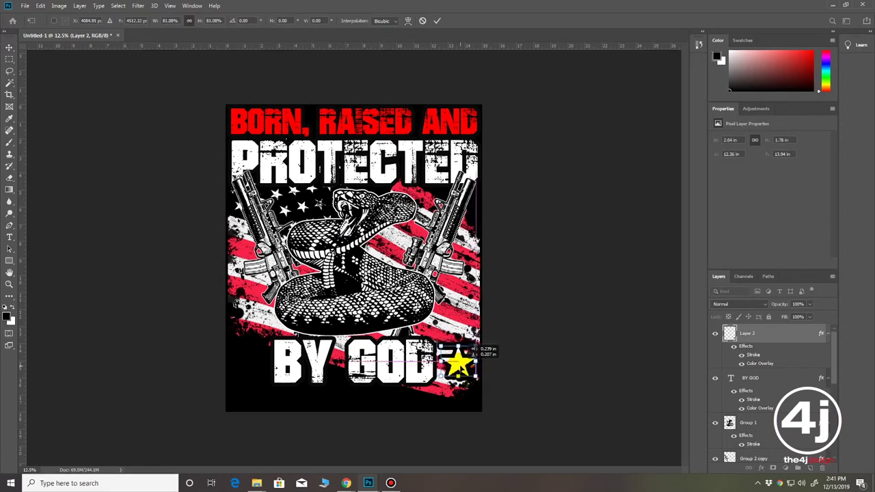
drag(473, 350, 475, 352)
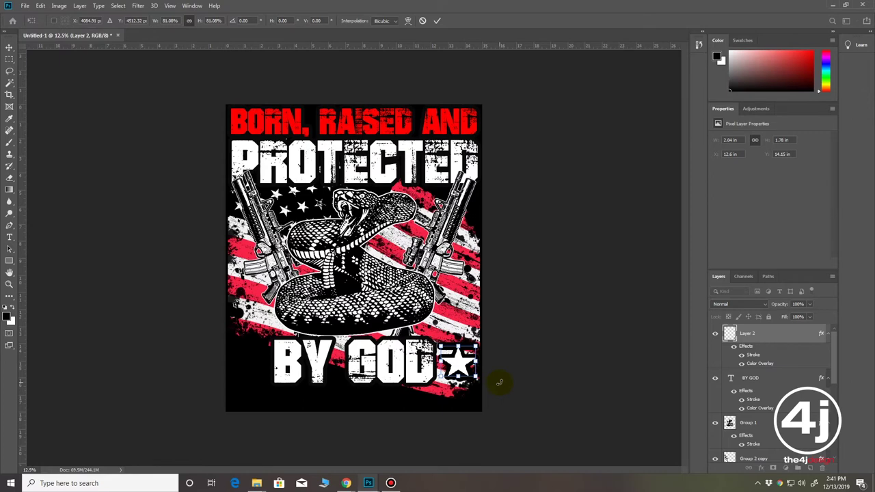
key(Return)
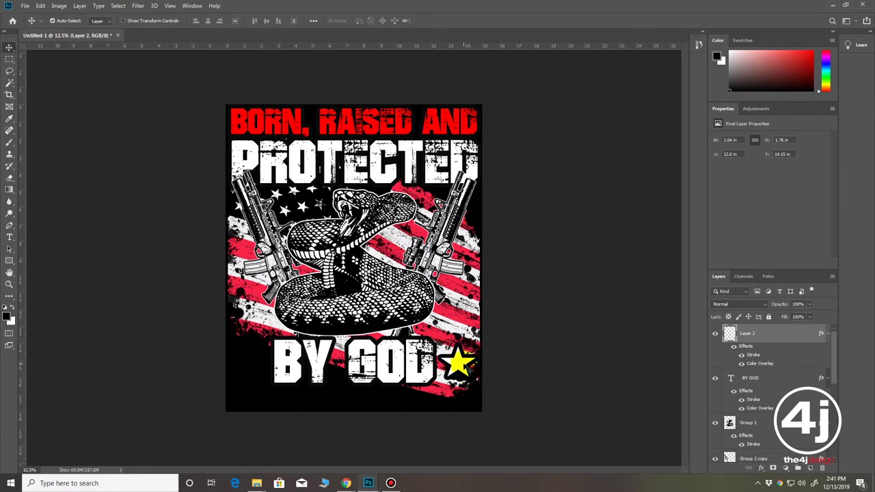
key(ctrl+j)
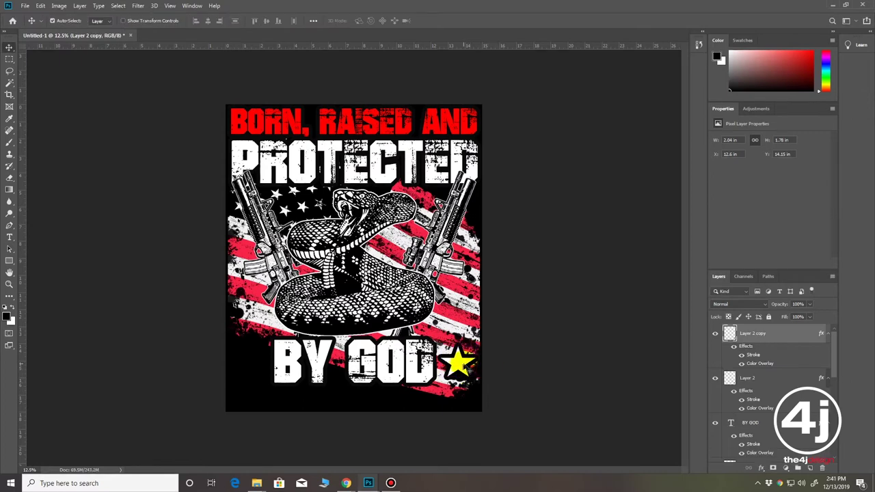
drag(462, 367, 250, 367)
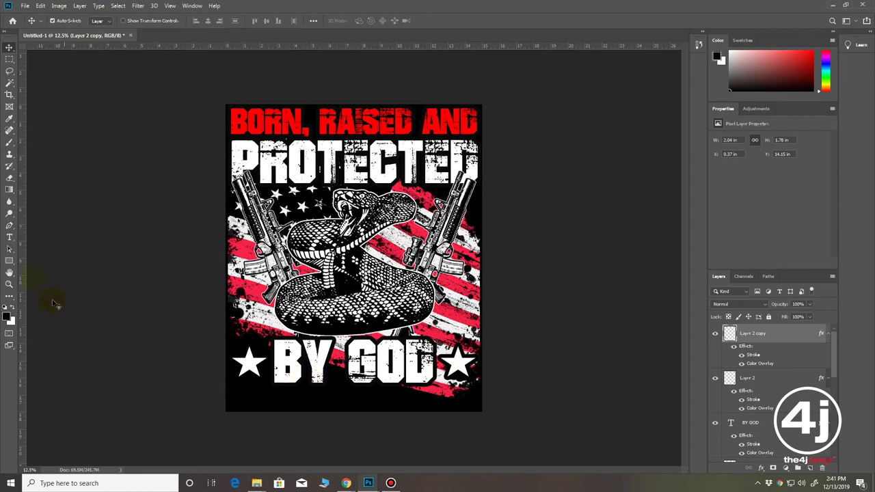
click(10, 238)
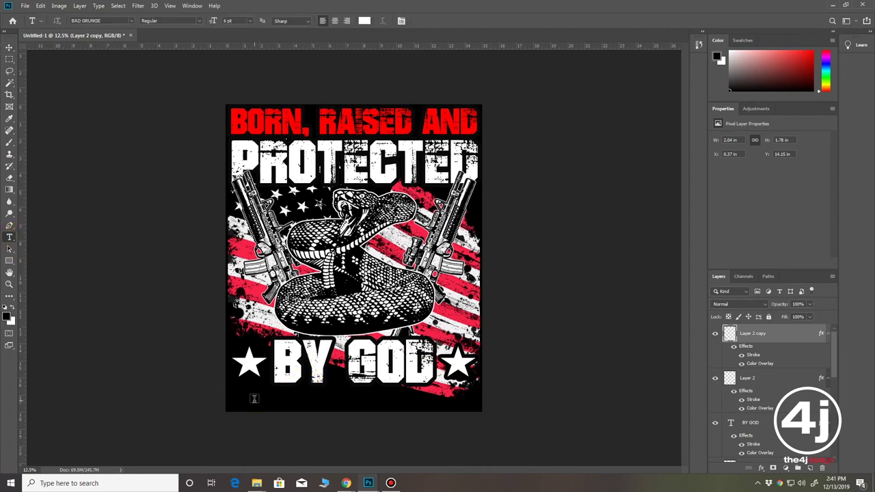
Copy the CAPTURE IT text layer from FONTS.psd into Untitled-1 over BY GOD, then close FONTS.psd
click(9, 47)
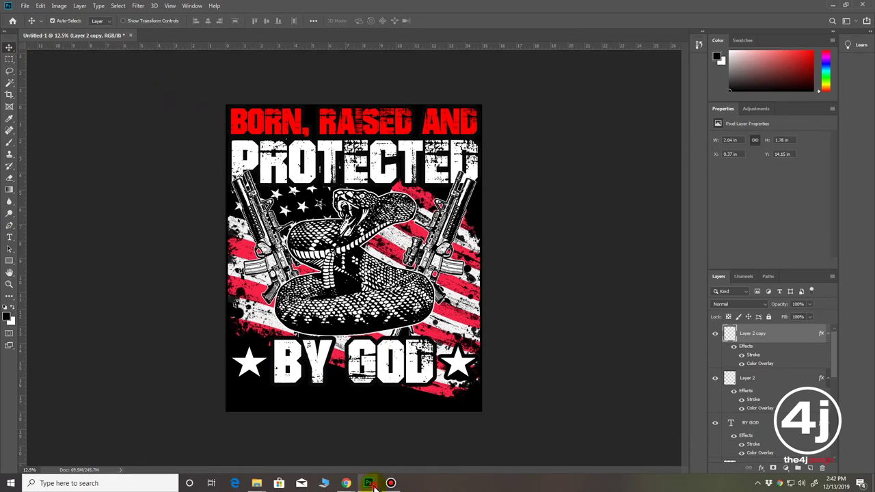
mouse_move(369, 483)
click(483, 451)
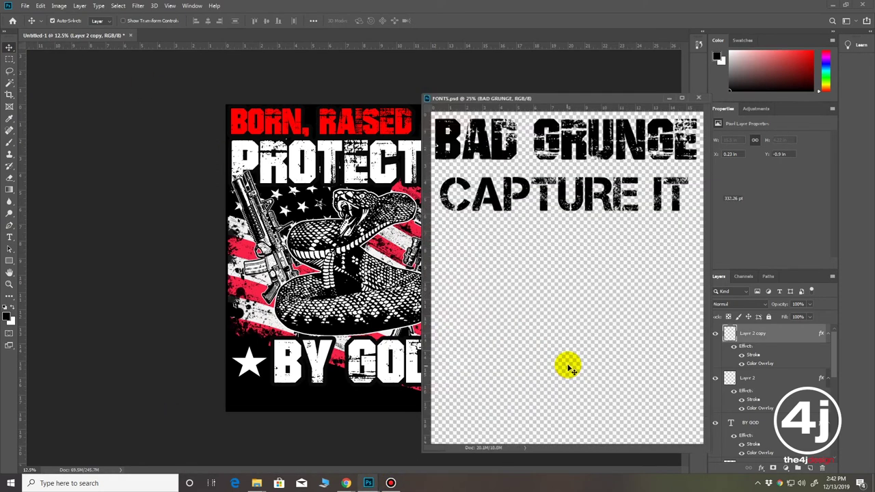
click(513, 197)
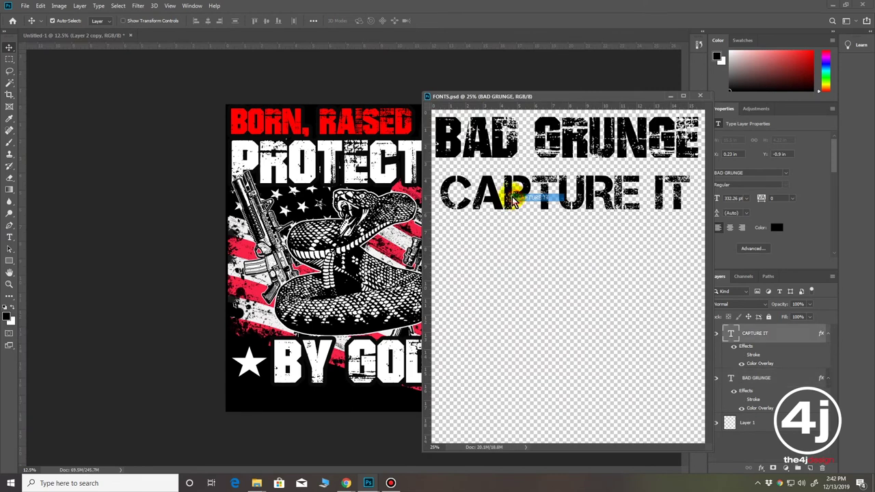
drag(512, 197, 379, 351)
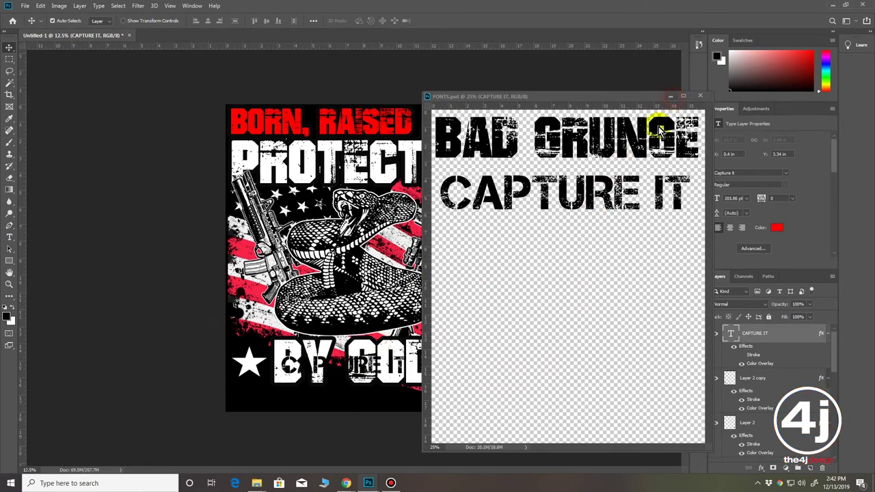
key(ctrl+w)
Give the CAPTURE IT layer a pure red ff0000 Color Overlay and a thick black Stroke
right_click(767, 333)
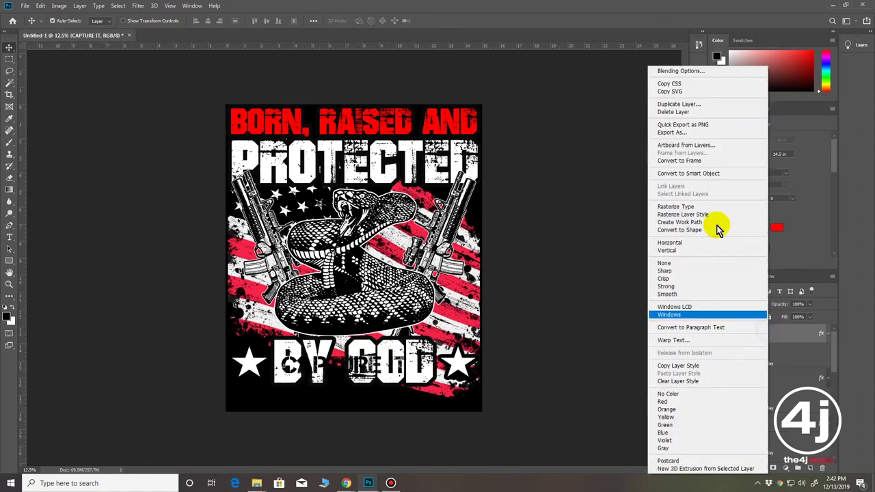
click(653, 71)
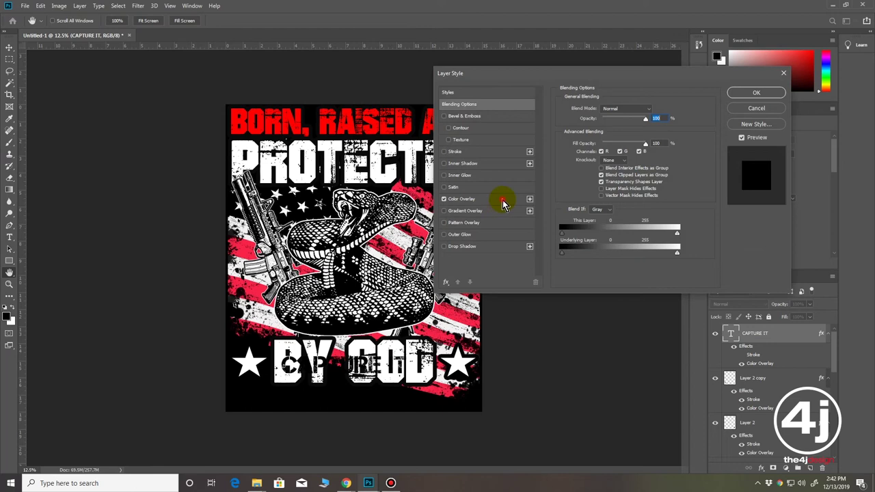
click(502, 199)
click(654, 110)
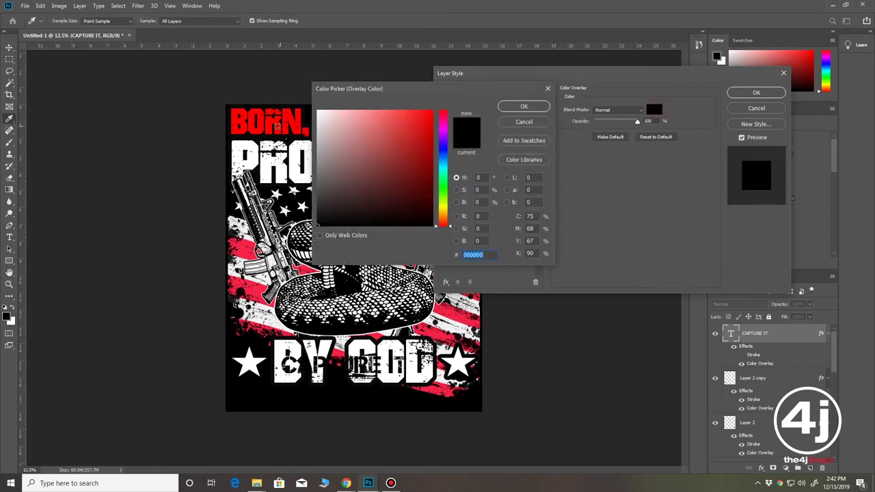
click(256, 270)
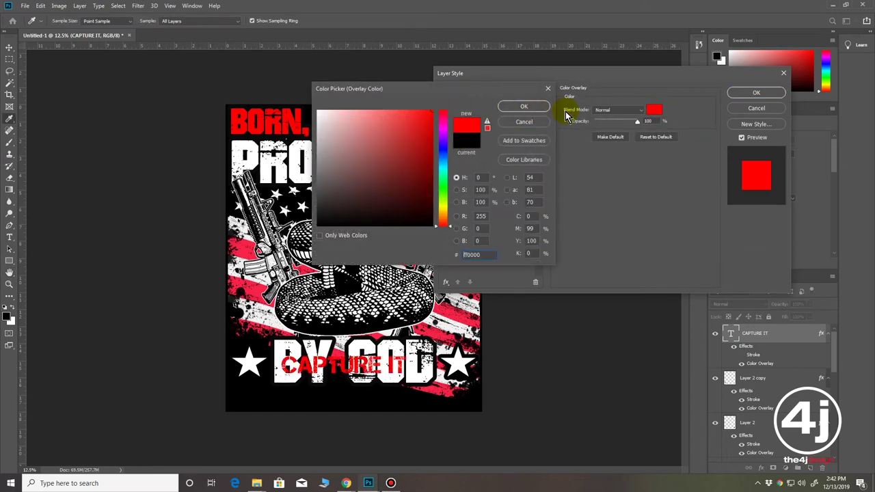
click(523, 105)
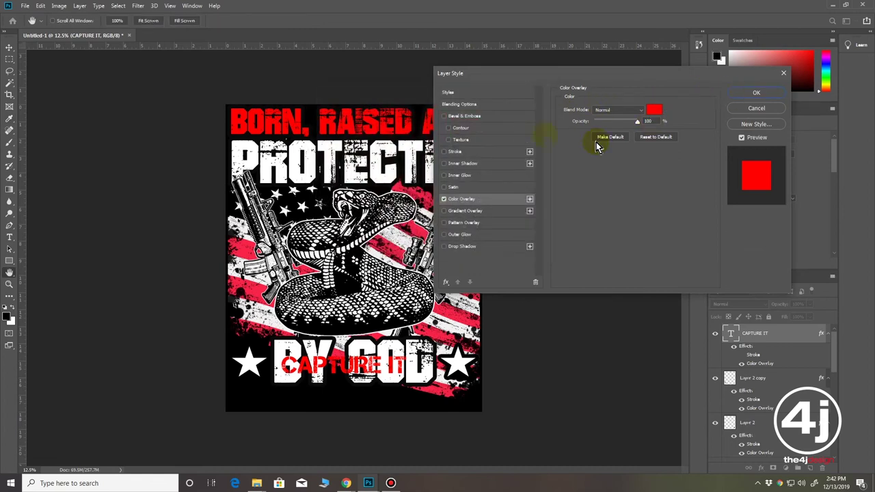
click(485, 152)
drag(602, 111, 604, 115)
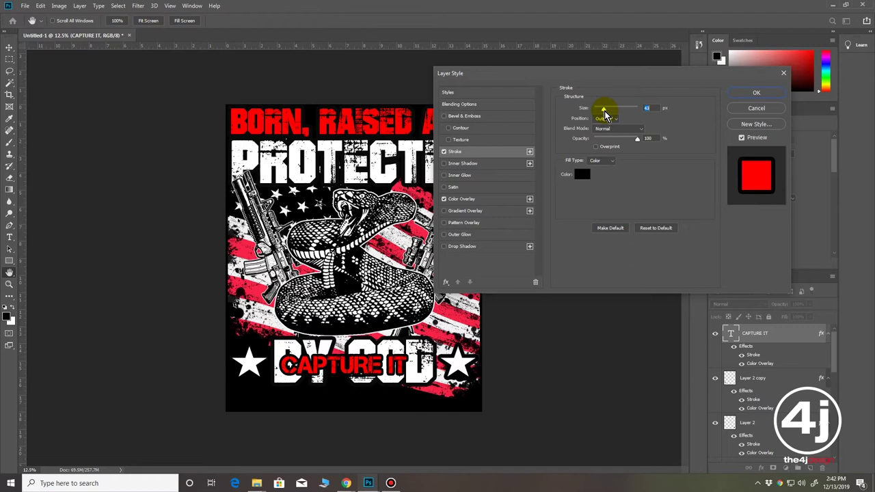
Apply the style, retype the text as 'GUNS, GUTS, & GLORY' and place it below BY GOD
click(738, 93)
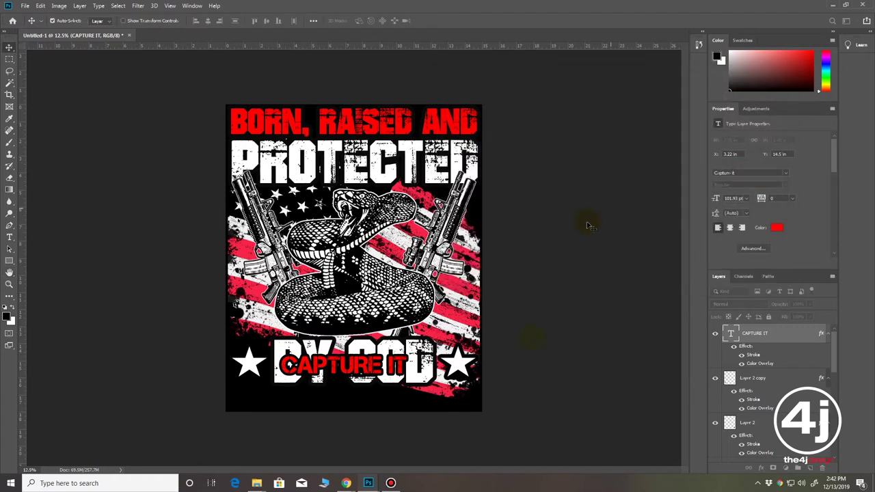
drag(371, 370, 360, 405)
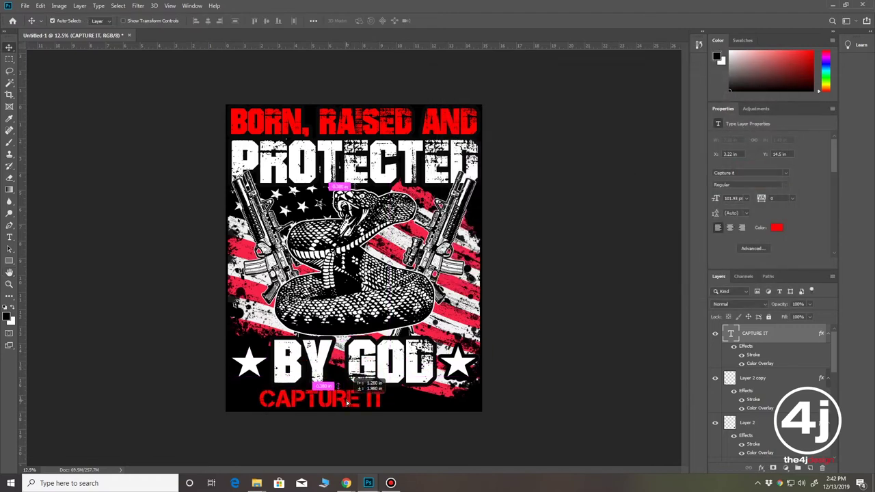
double_click(731, 333)
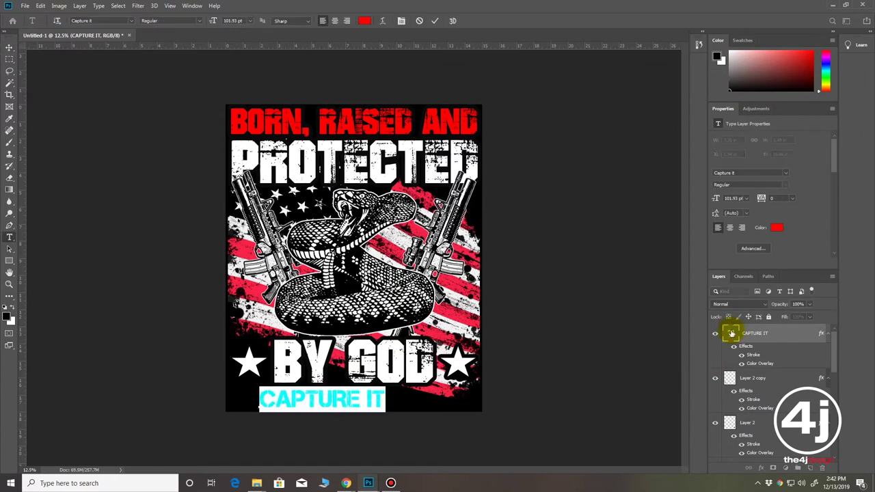
text(GU)
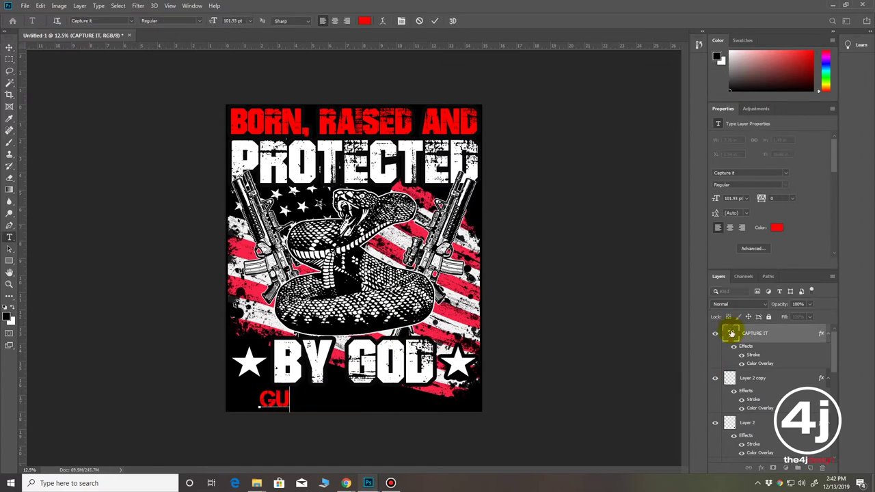
text(N)
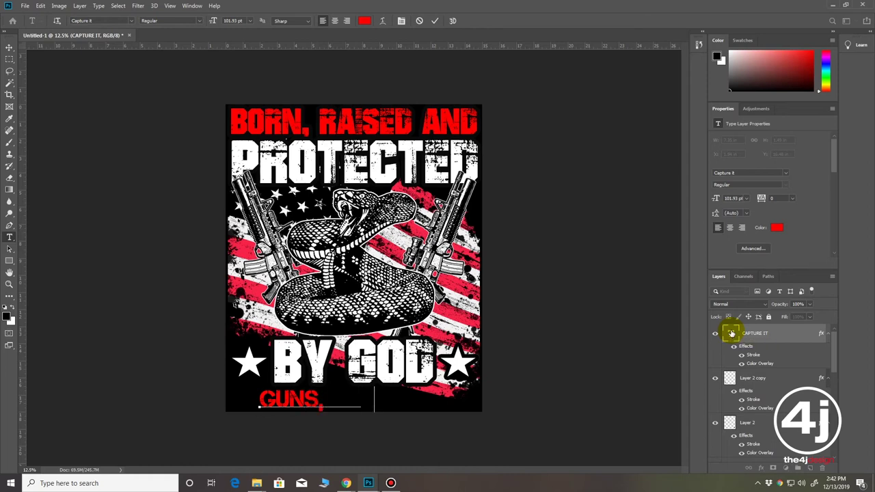
text(S, &)
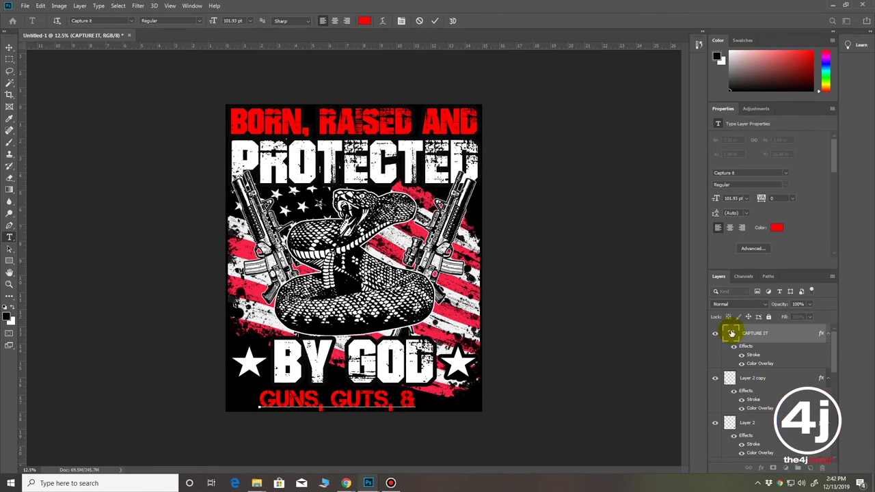
text( GLOR)
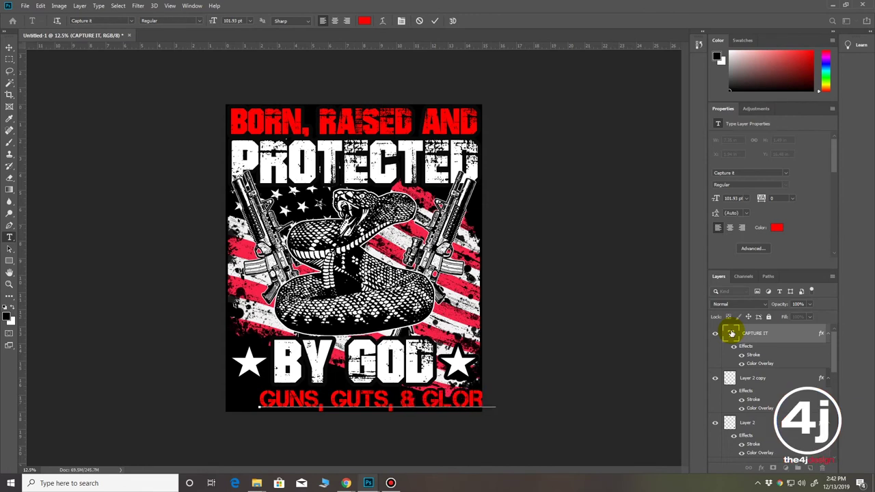
click(8, 48)
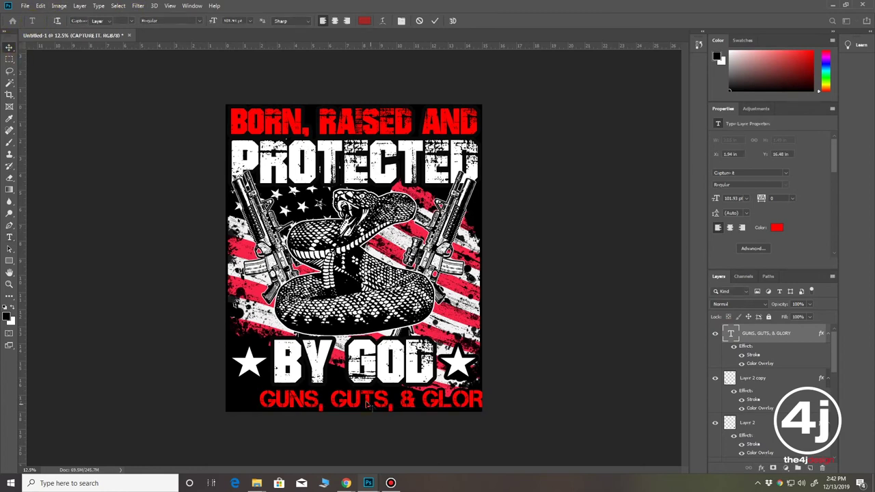
drag(369, 402, 342, 402)
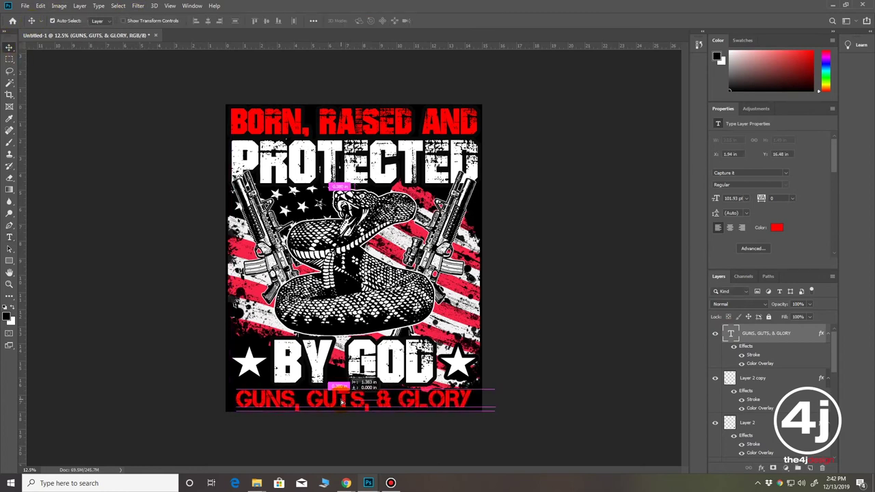
click(403, 429)
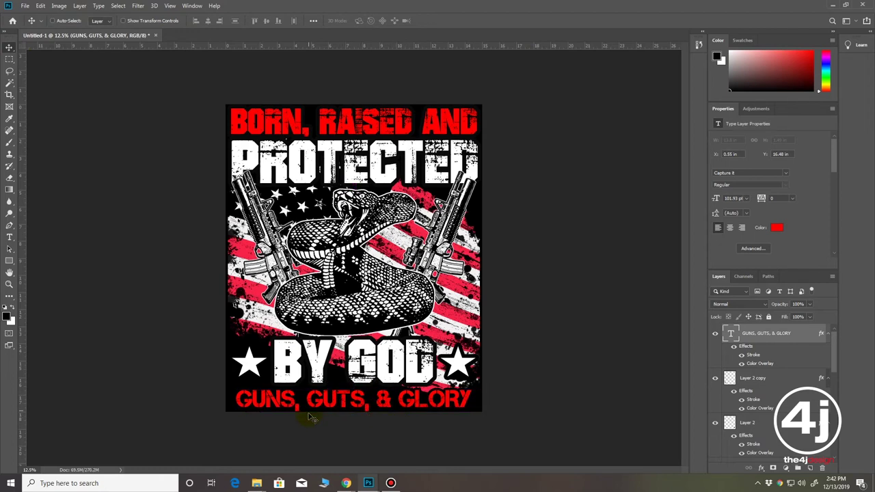
Scale GUNS, GUTS, & GLORY to about 103% and nudge it centred beneath BY GOD
key(ctrl+t)
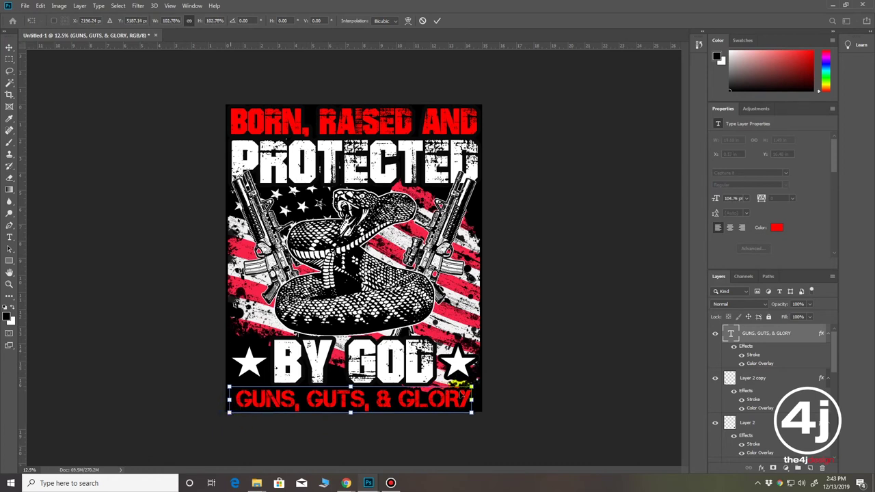
drag(472, 390, 471, 386)
click(358, 410)
drag(357, 405, 357, 401)
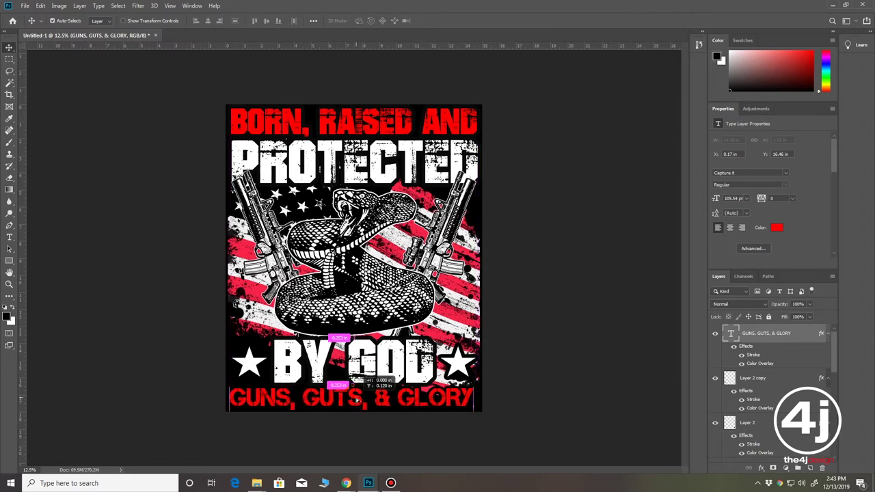
drag(355, 400, 359, 400)
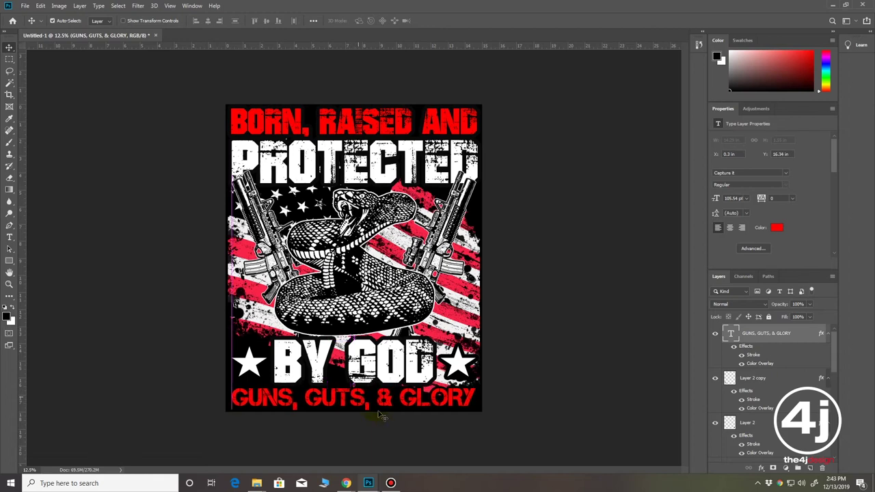
key(shift+Down)
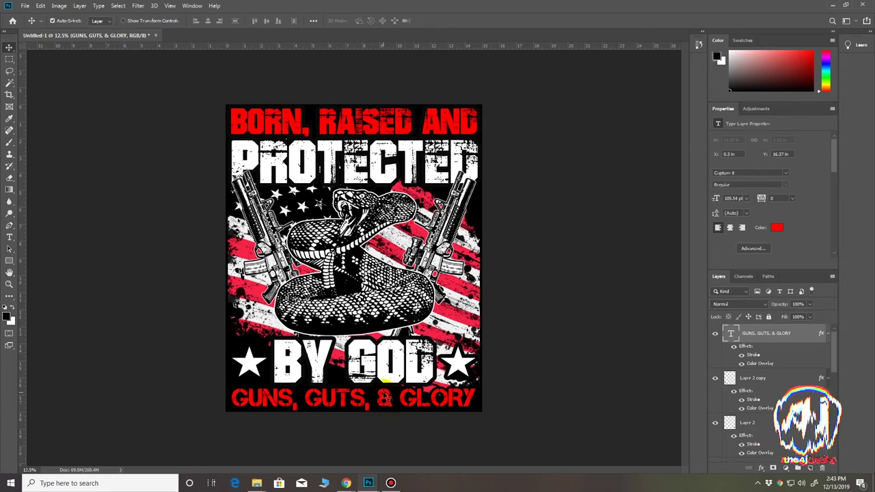
Select the snake artwork group (Group 1) and move it to the top of the layer stack
right_click(311, 351)
click(328, 368)
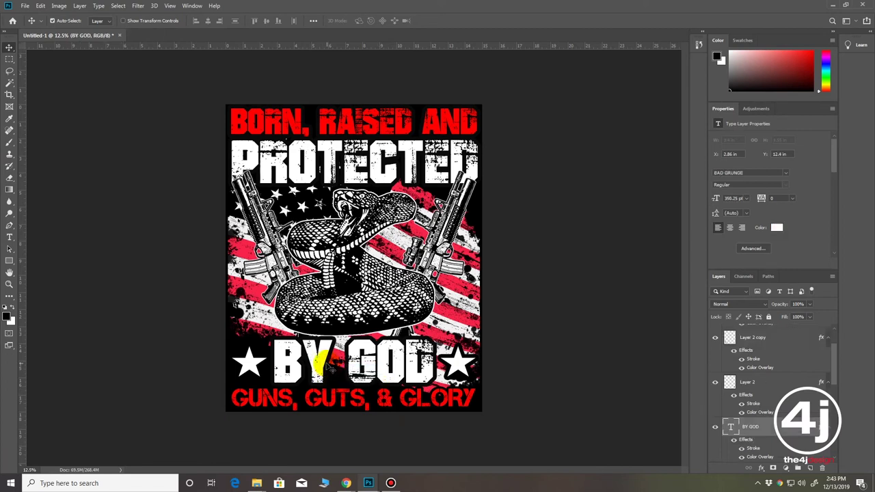
right_click(338, 311)
click(352, 317)
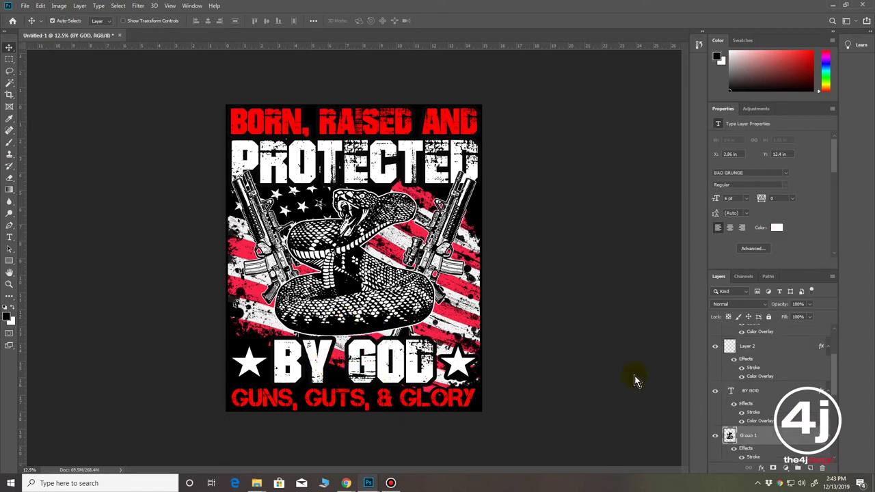
mouse_move(780, 438)
mouse_down()
mouse_move(793, 315)
mouse_move(757, 336)
mouse_up()
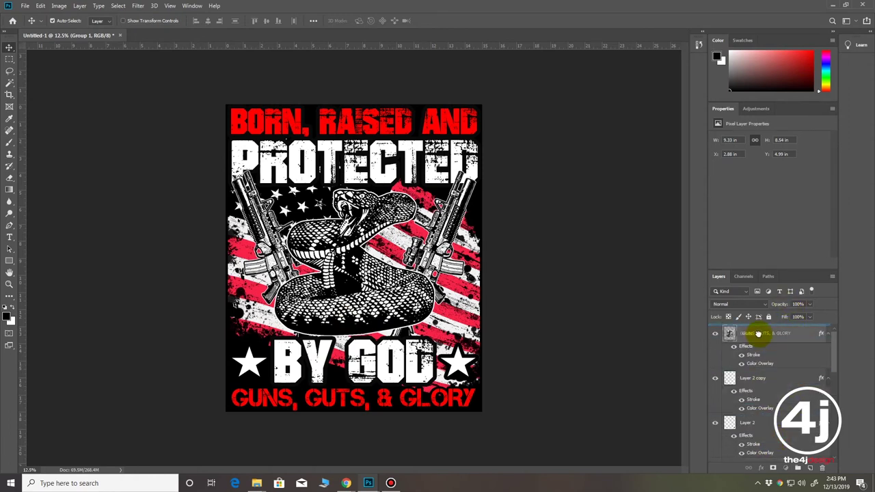
Scale the snake group to about 101.5% and reposition it between the headline and BY GOD
key(ctrl)
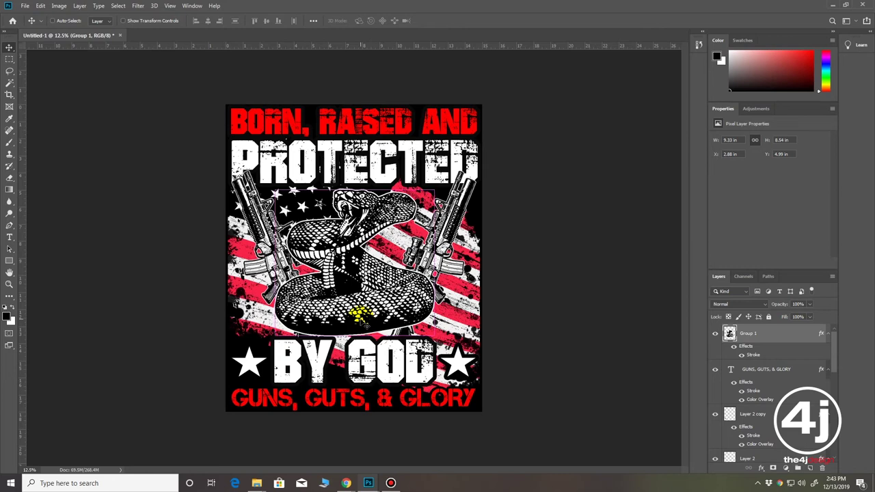
key(ctrl+t)
drag(438, 333, 442, 337)
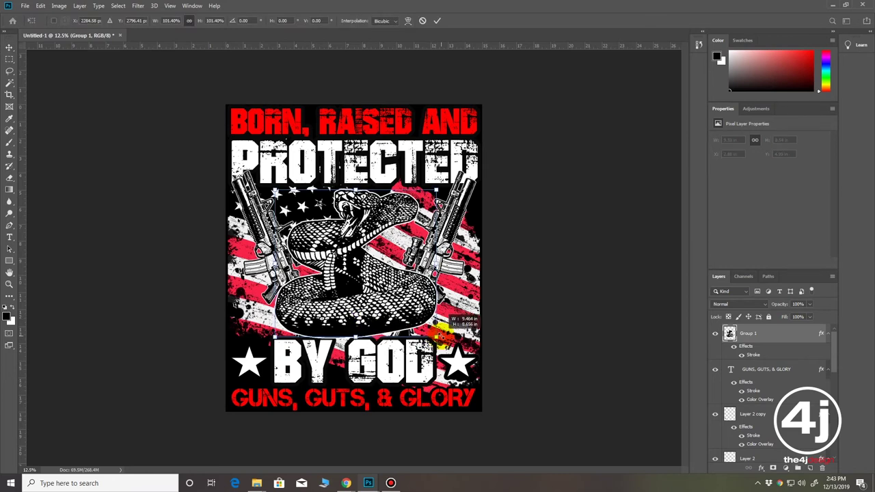
drag(396, 312, 391, 311)
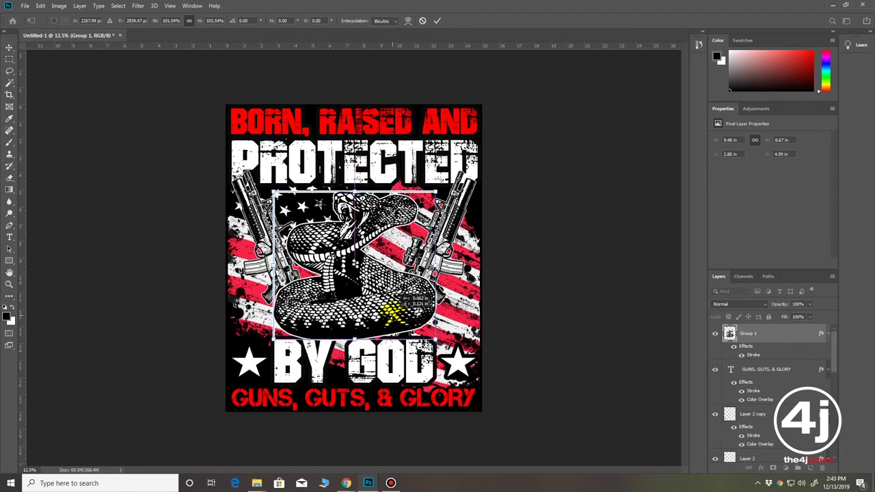
key(Return)
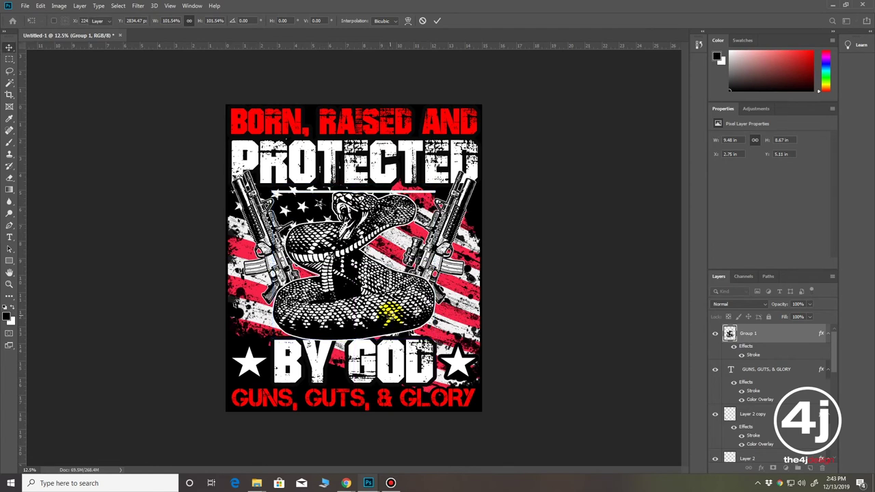
drag(389, 311, 381, 311)
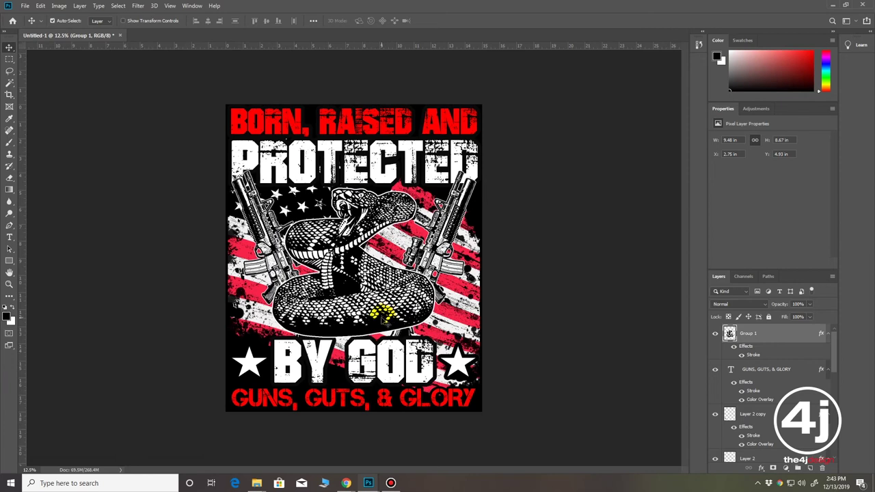
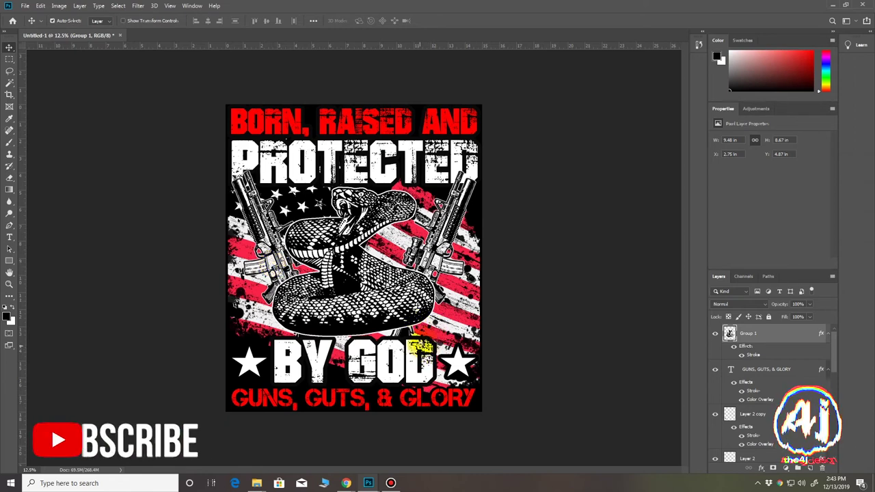
Select the design layers from GUNS, GUTS & GLORY through Group 2 down to BORN, RAISED AND
key(ctrl+minus)
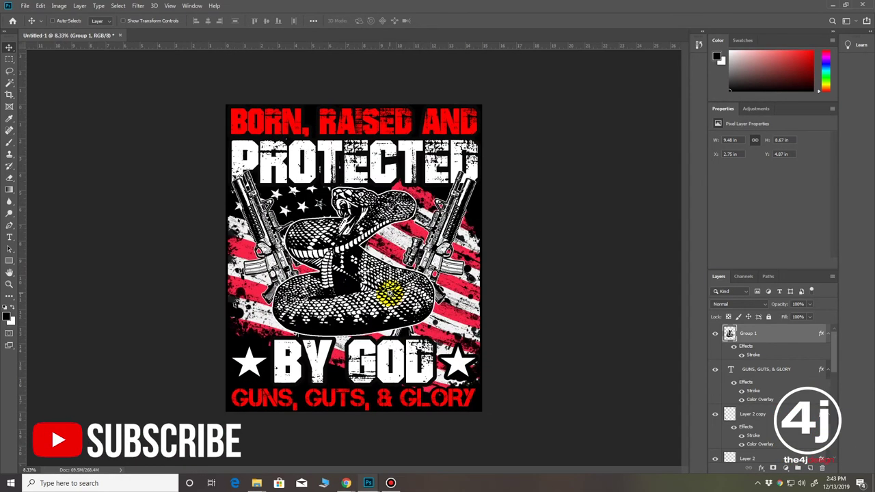
key(ctrl+minus)
key(ctrl+plus)
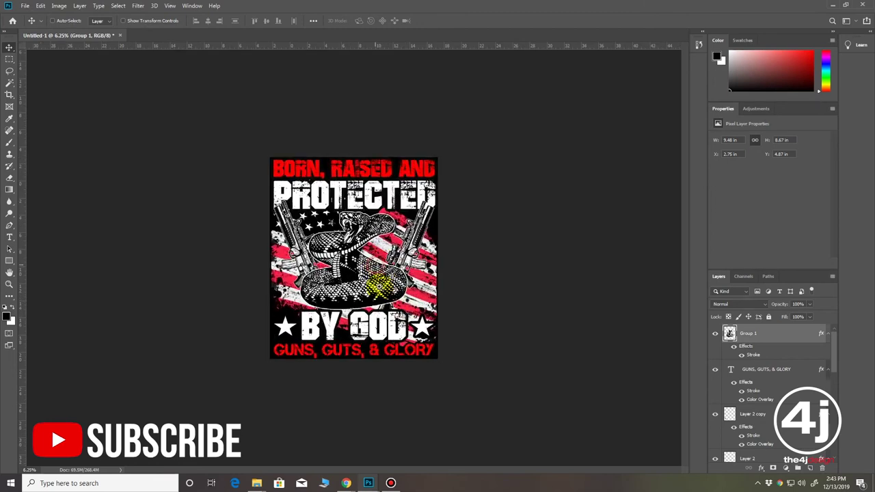
key(ctrl+plus)
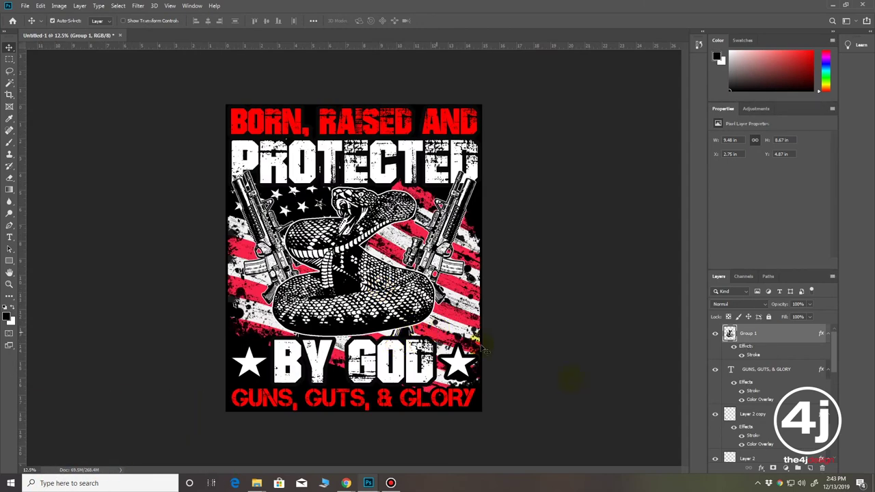
ctrl+click(767, 369)
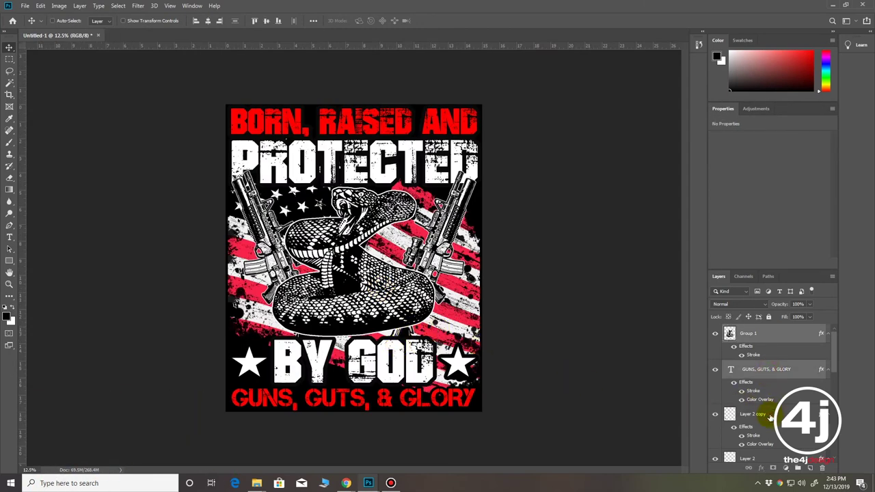
ctrl+click(768, 457)
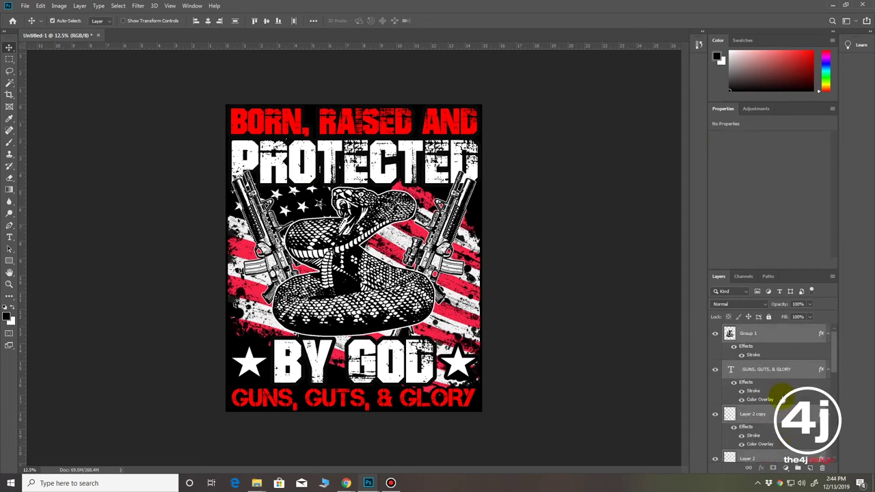
scroll(781, 398, down, 3)
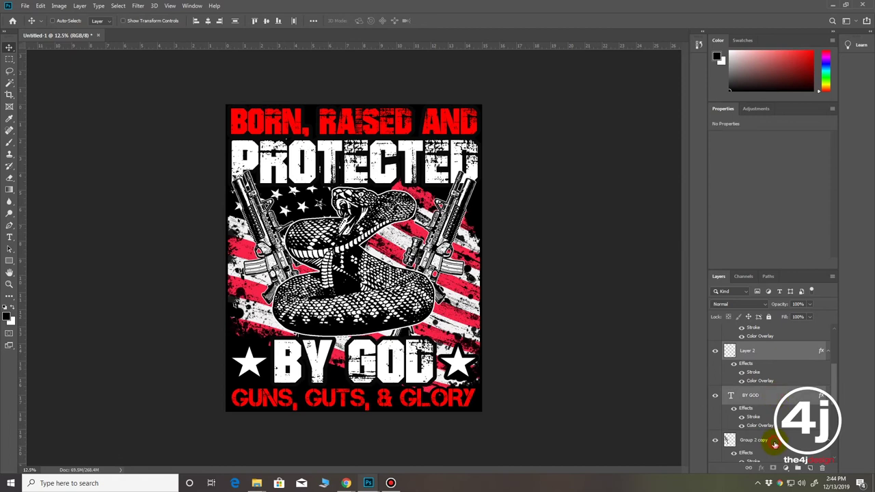
scroll(776, 441, down, 5)
scroll(776, 361, up, 1)
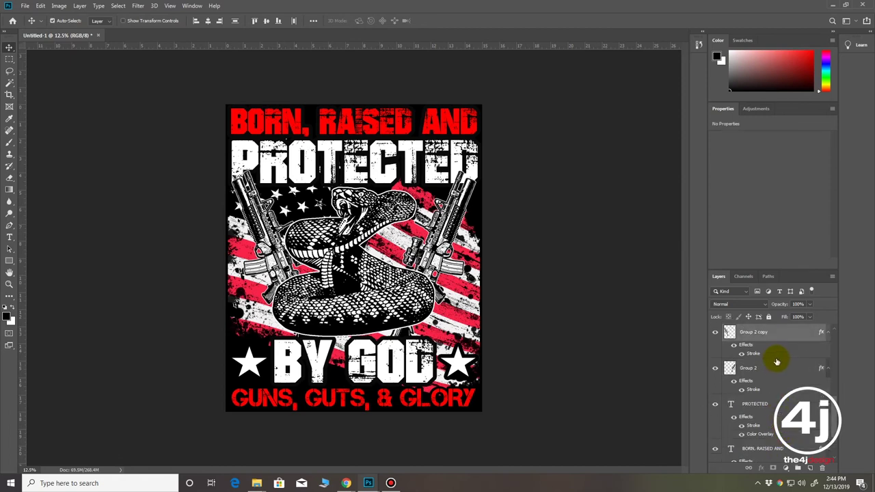
shift+click(775, 368)
scroll(778, 404, down, 2)
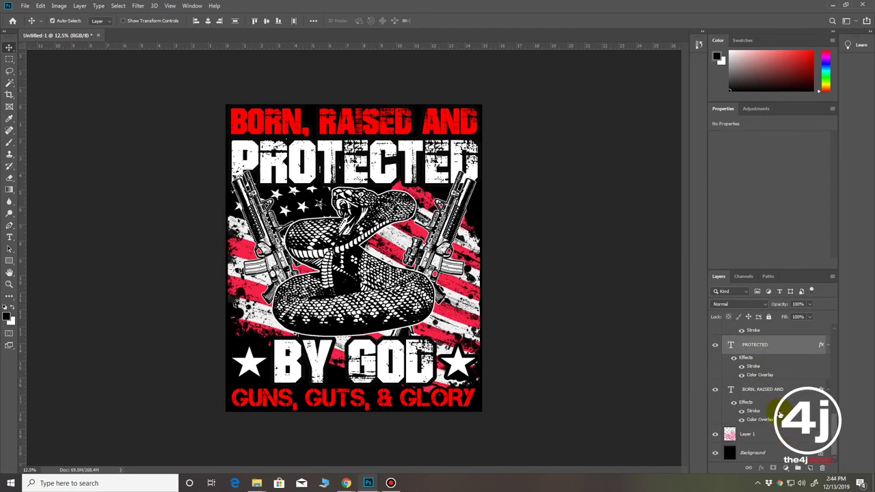
shift+click(771, 419)
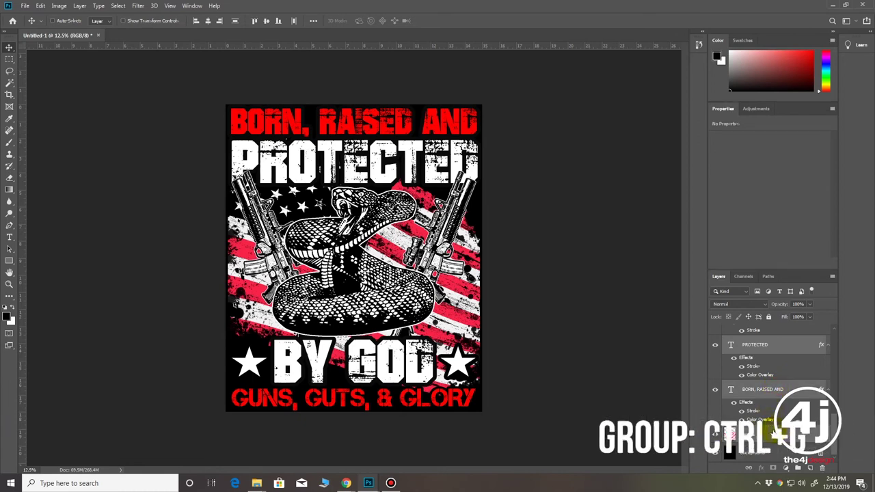
Group the layers as Group 3, merge a duplicate of it, and hide Group 3 and Background
key(ctrl+g)
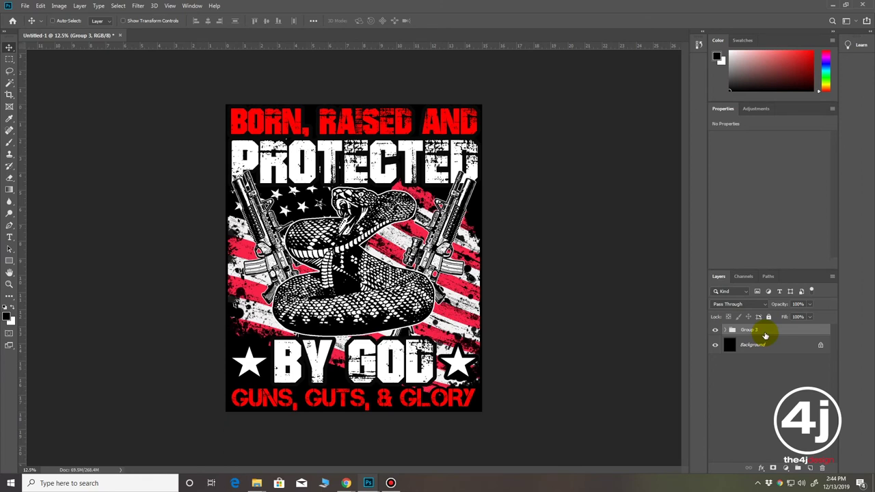
key(ctrl+j)
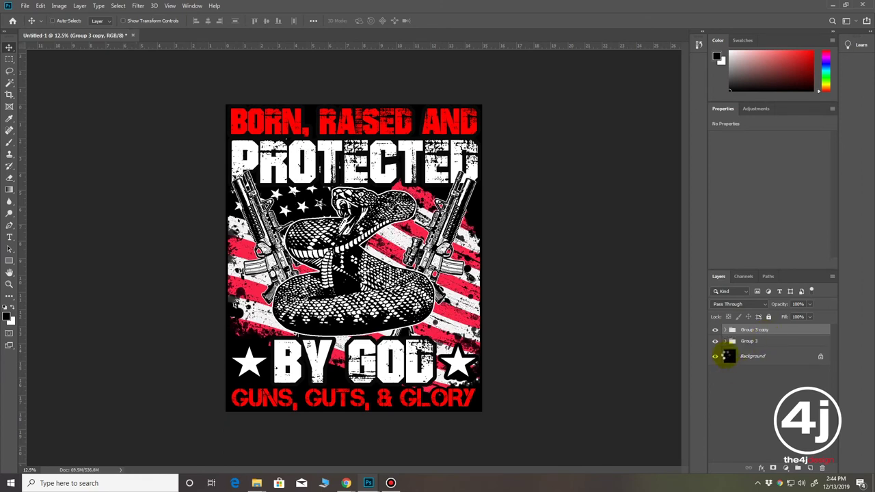
key(ctrl+e)
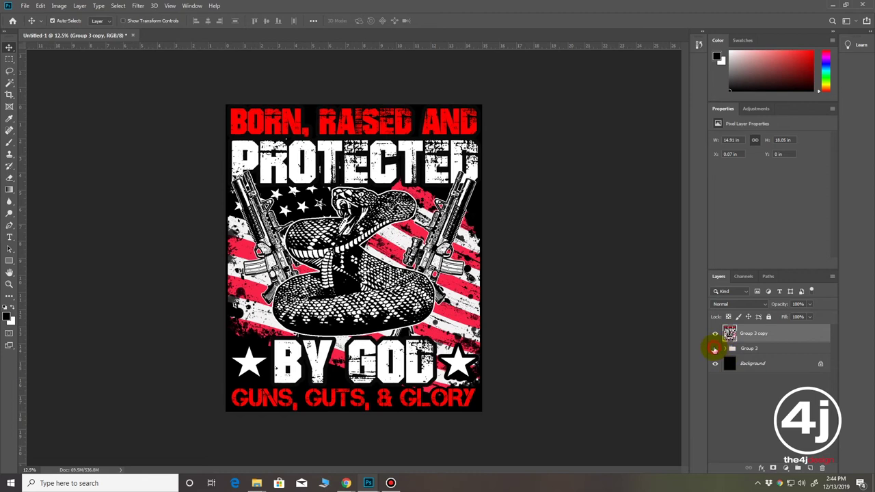
click(714, 349)
click(716, 365)
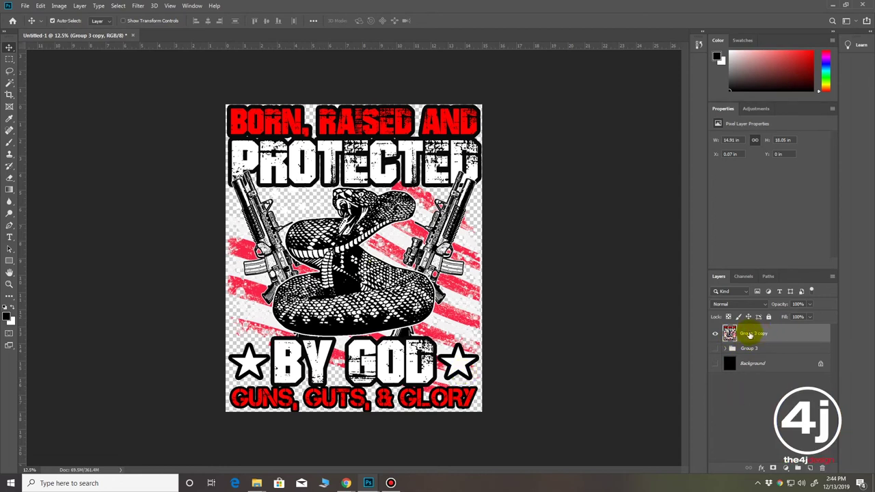
Select the black with Color Range and delete it from the Group 3 copy layer
click(117, 6)
click(134, 95)
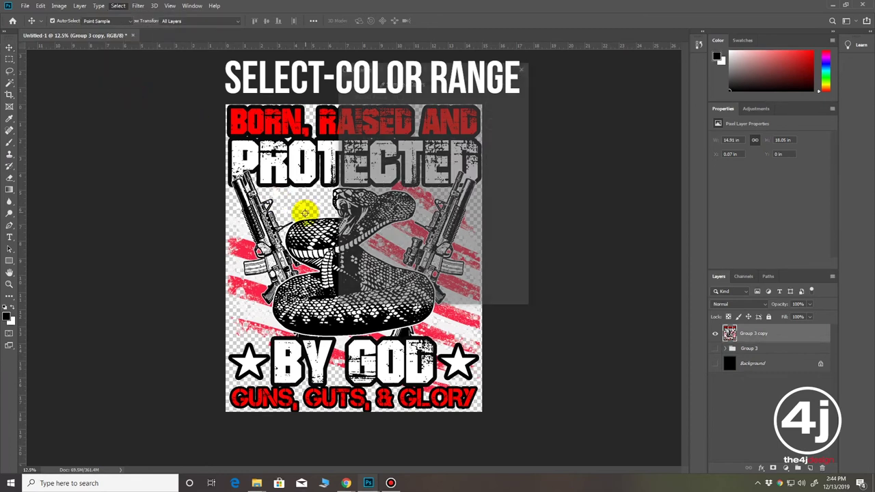
click(262, 140)
click(506, 90)
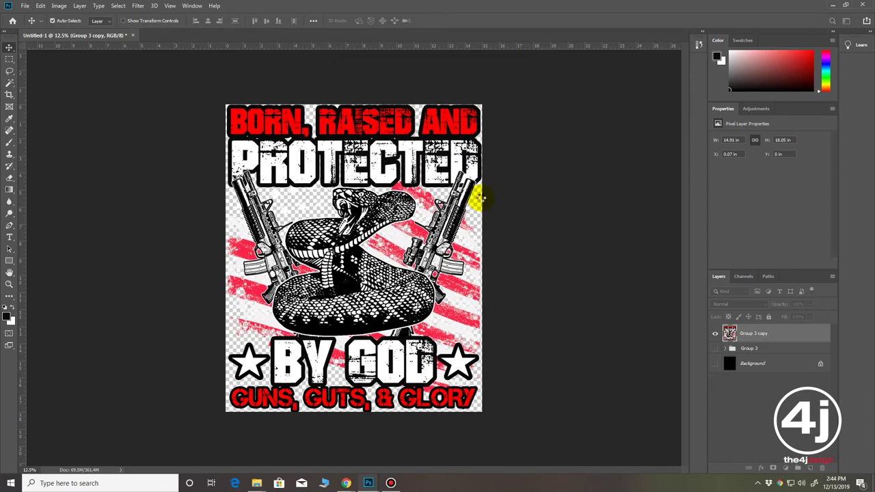
key(Delete)
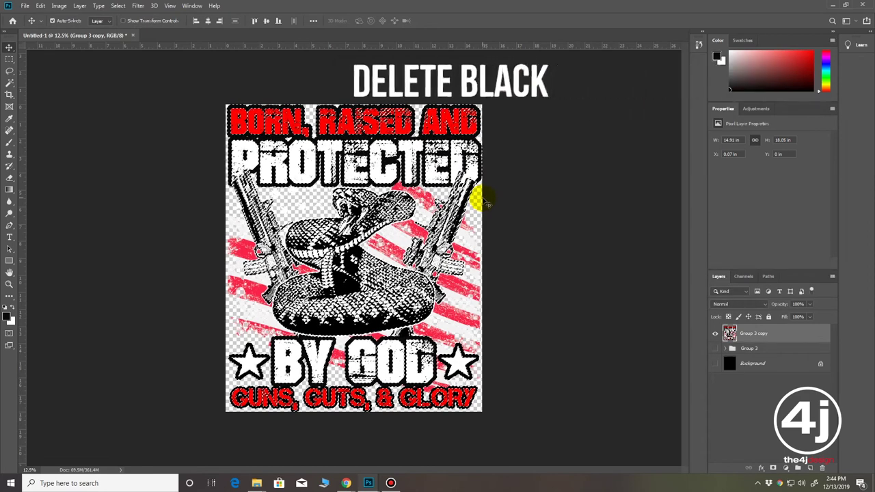
key(Delete)
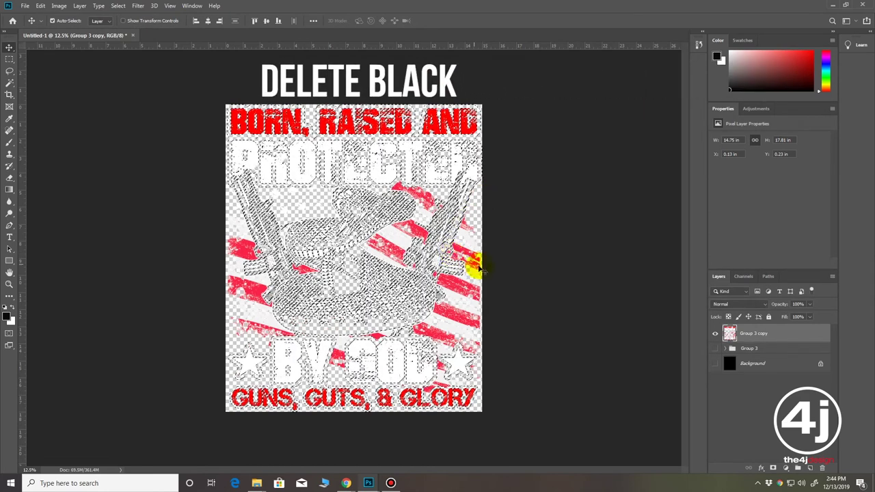
Deselect and make the black Background layer visible again
key(m)
key(ctrl+d)
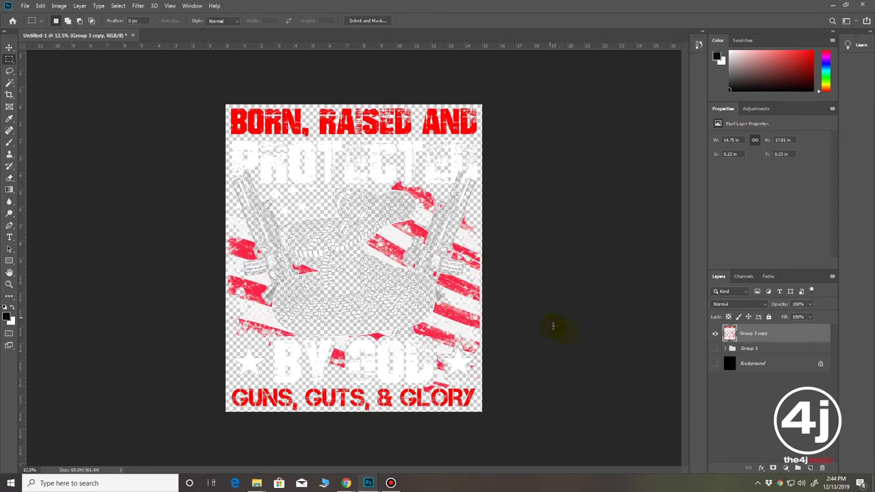
click(715, 363)
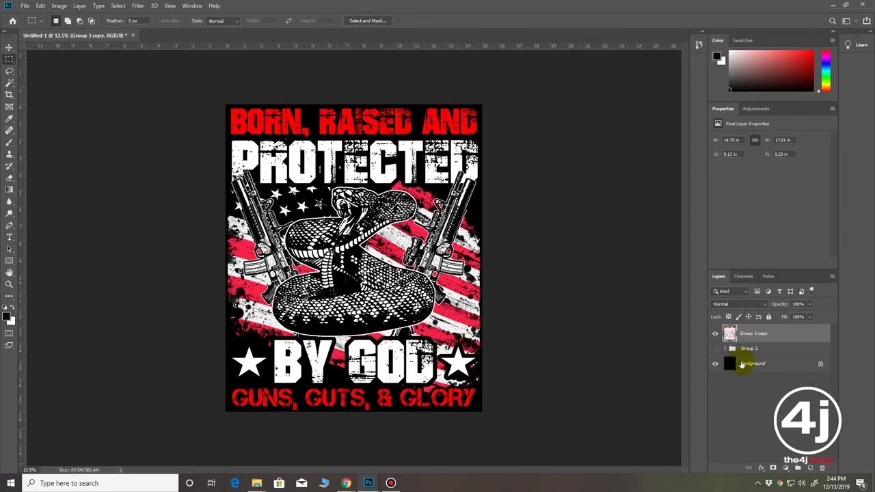
Convert the locked Background into Layer 0 and bring up its Blending Options
right_click(742, 364)
right_click(730, 366)
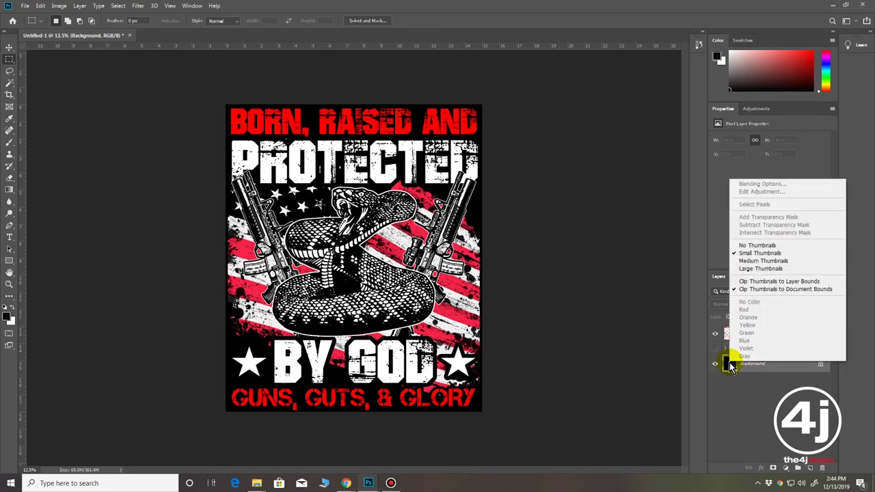
click(756, 365)
double_click(758, 364)
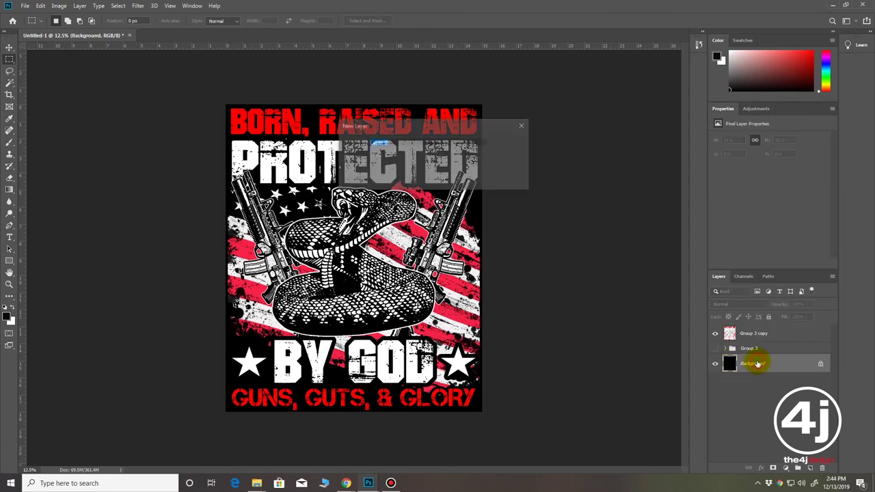
click(512, 145)
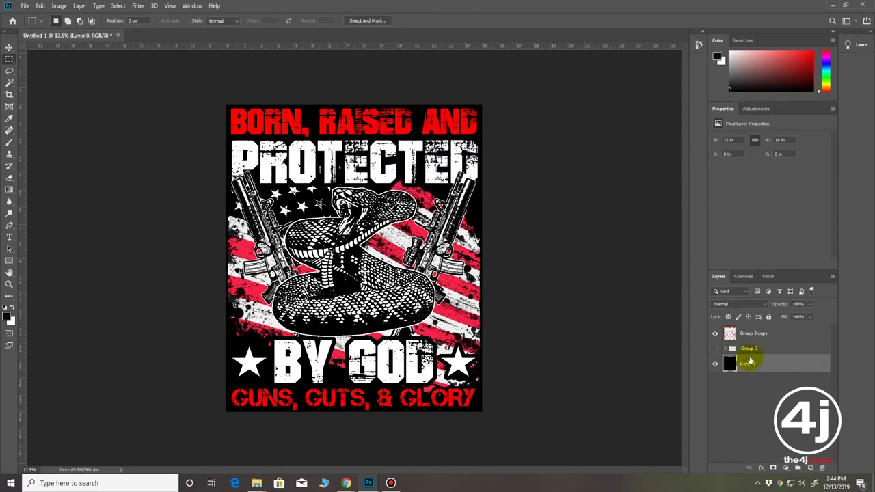
right_click(730, 364)
click(738, 366)
right_click(745, 355)
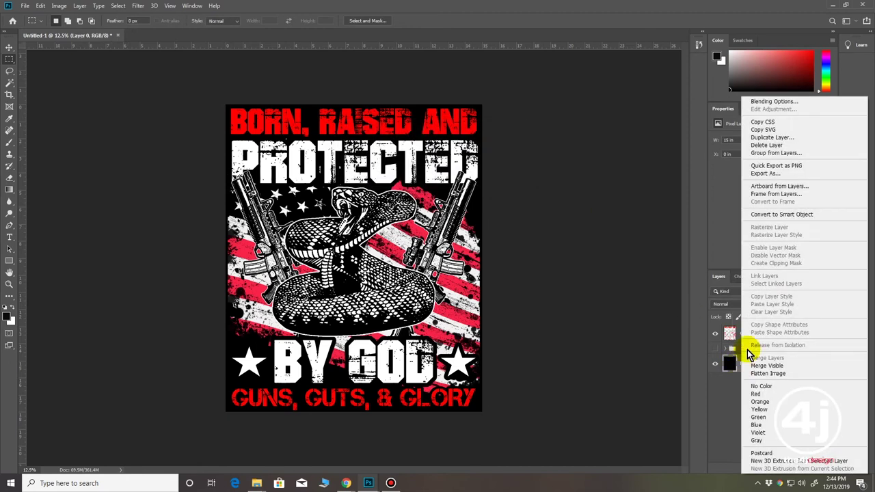
key(Escape)
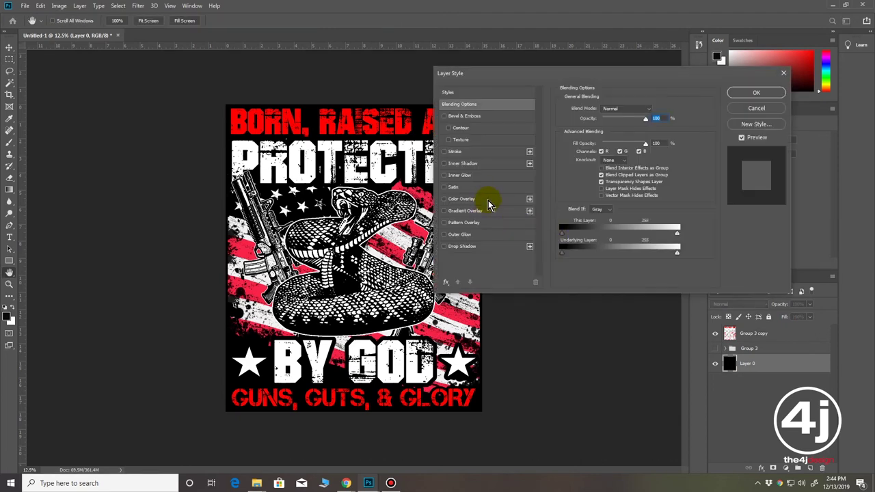
Give Layer 0 a navy #0a153e Color Overlay and apply the layer style
click(493, 205)
click(654, 111)
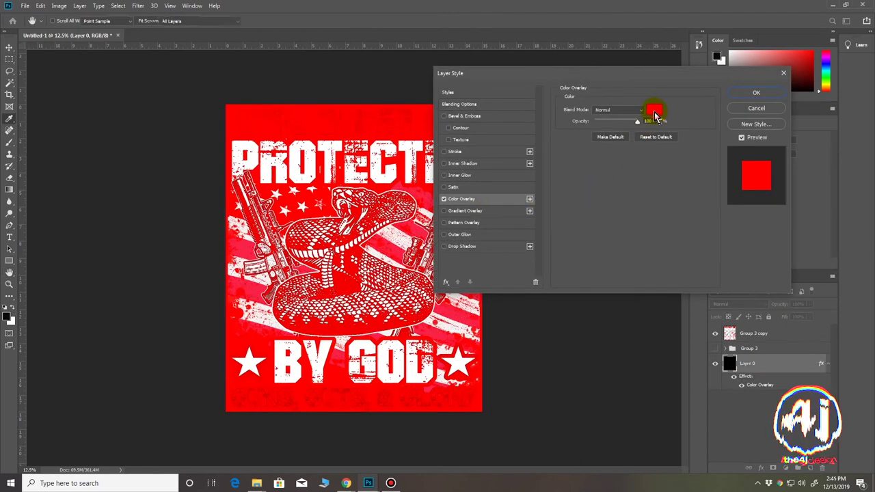
drag(442, 179, 443, 151)
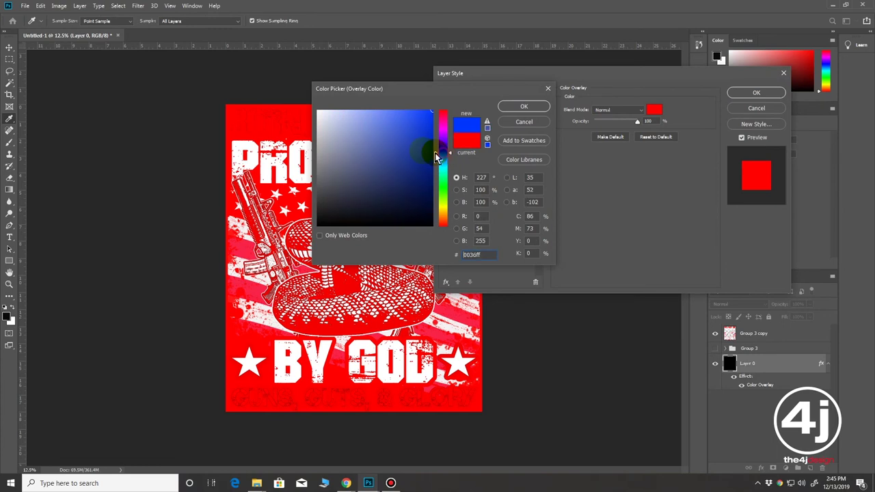
click(413, 152)
click(410, 187)
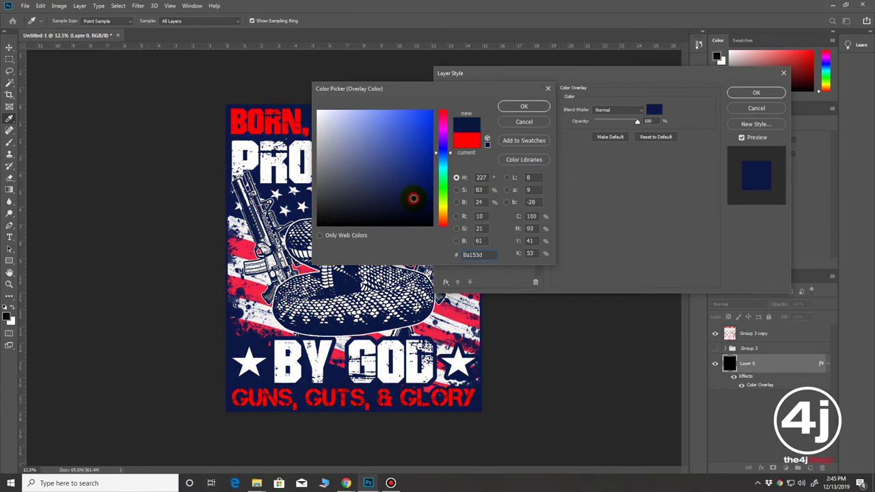
click(542, 112)
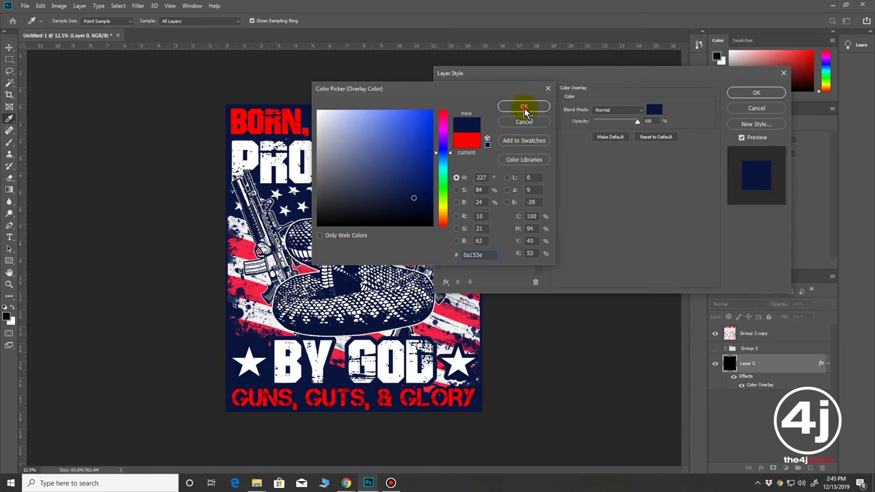
click(524, 109)
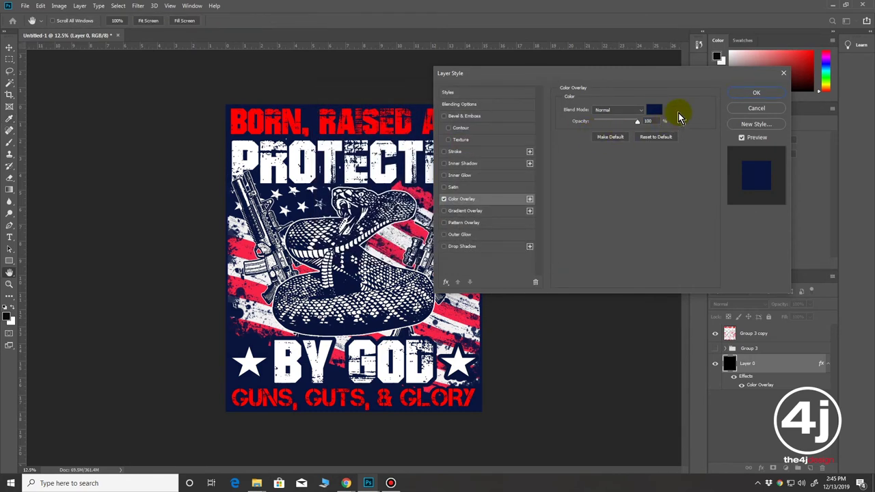
click(745, 94)
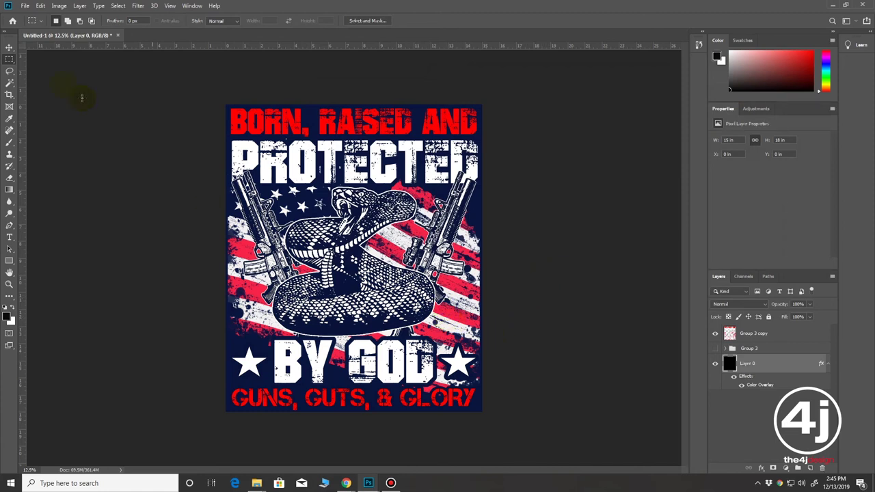
Choose the Move tool, check the other open documents, and bring up the File menu
click(11, 47)
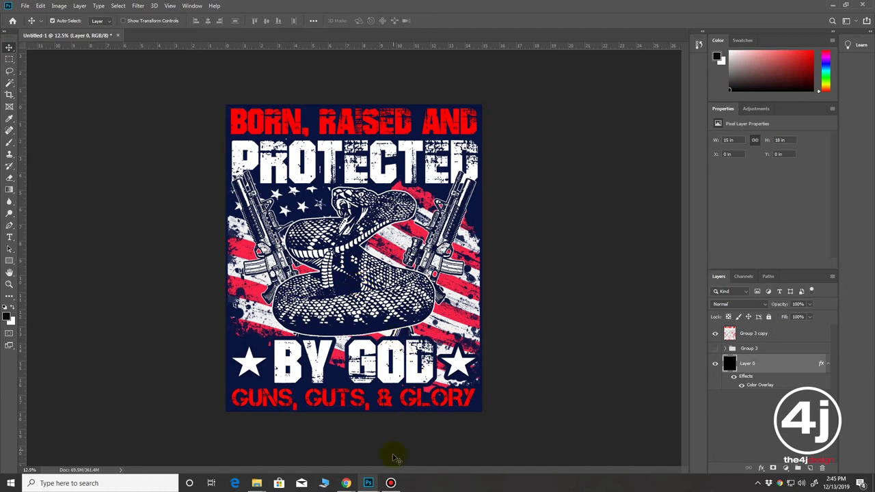
click(367, 484)
click(367, 484)
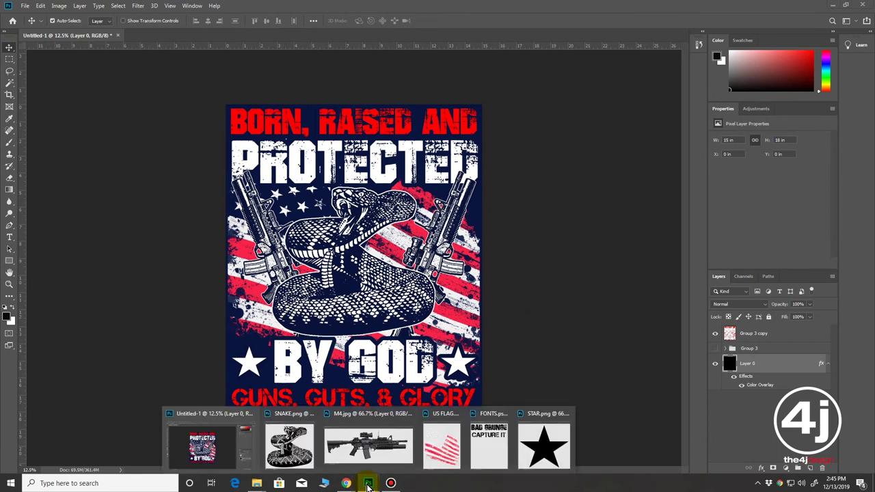
click(525, 336)
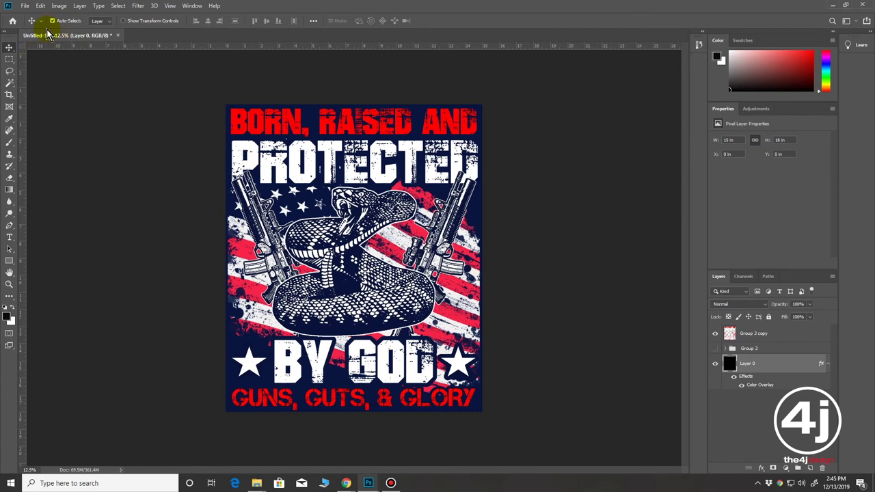
click(26, 7)
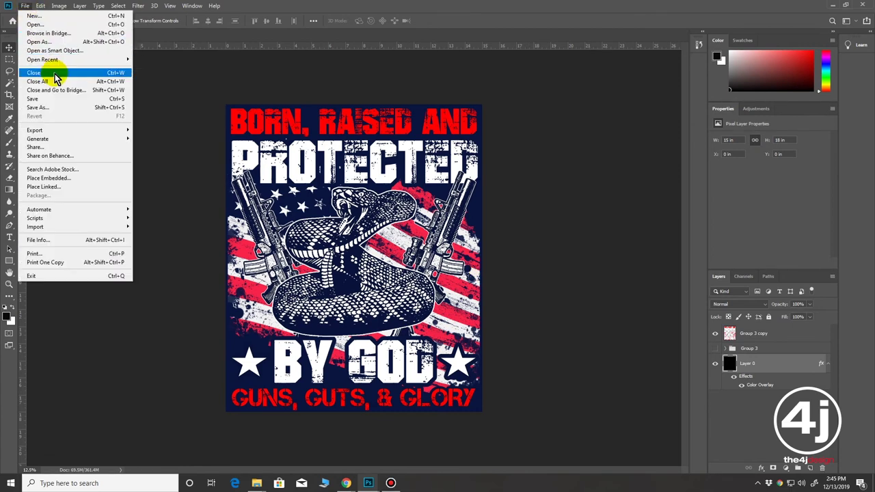
Open TSHIRT PREVIEW.psd from the GUNS TSHIRT folder
click(125, 28)
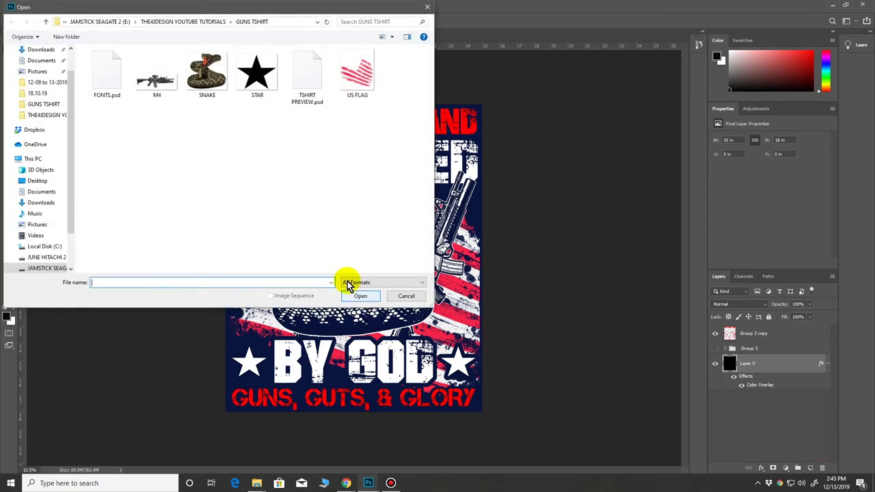
click(108, 77)
click(300, 78)
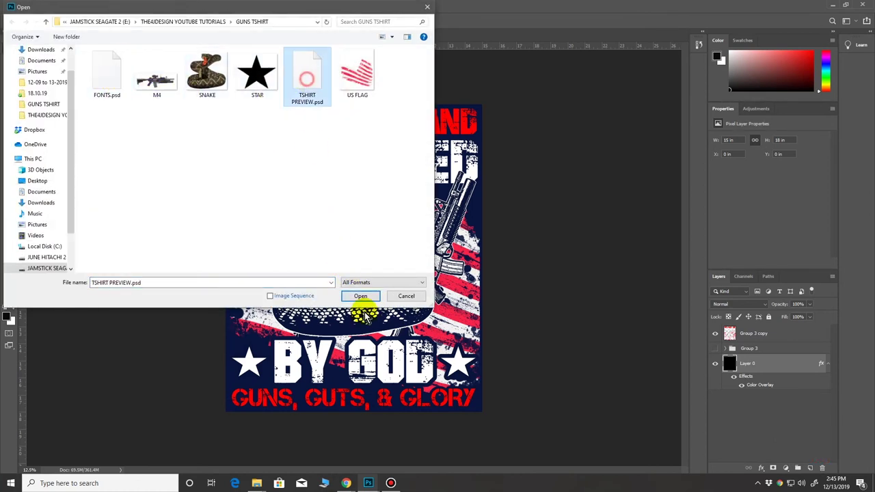
click(360, 296)
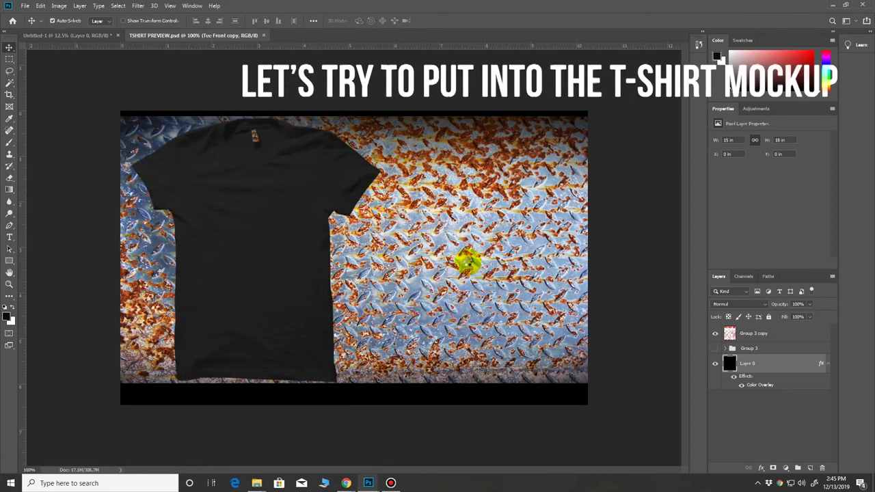
Float Untitled-1 in its own window and drag the Group 3 copy layer toward the mockup
click(83, 35)
drag(79, 35, 424, 83)
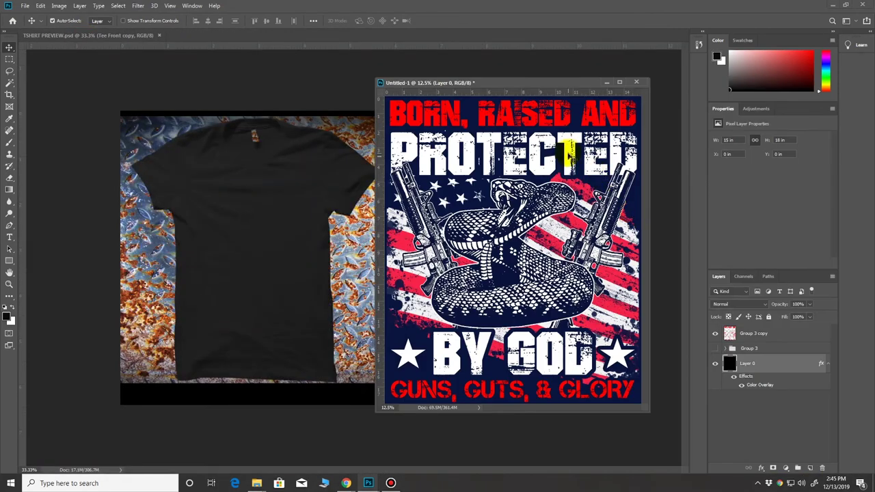
right_click(569, 154)
click(576, 160)
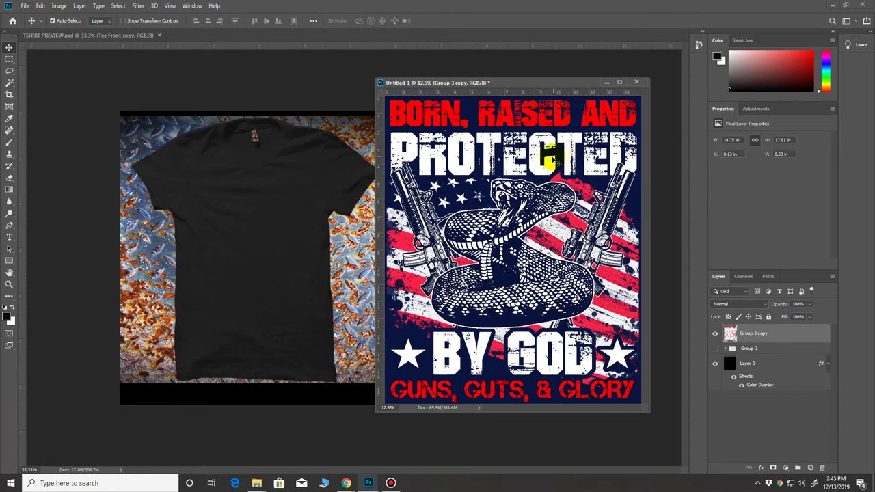
drag(537, 164, 320, 207)
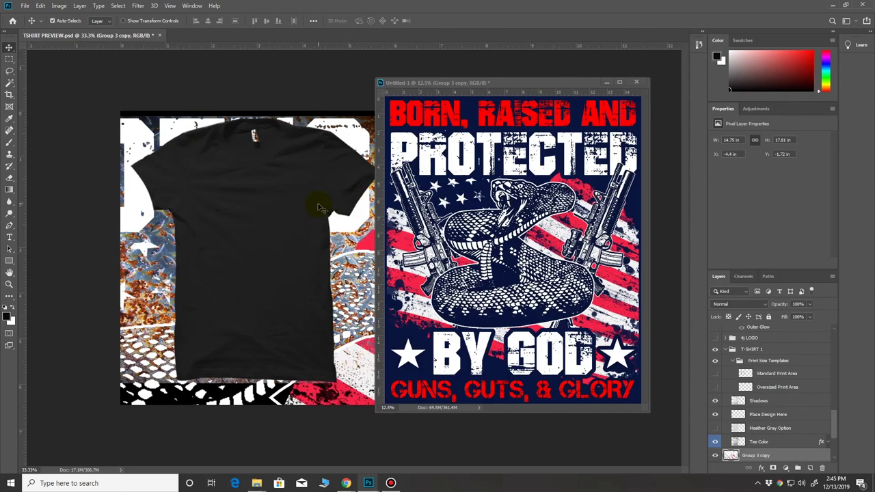
Scale the Group 3 copy artwork to about 3.61 × 4.36 in at the bottom-left corner
click(489, 164)
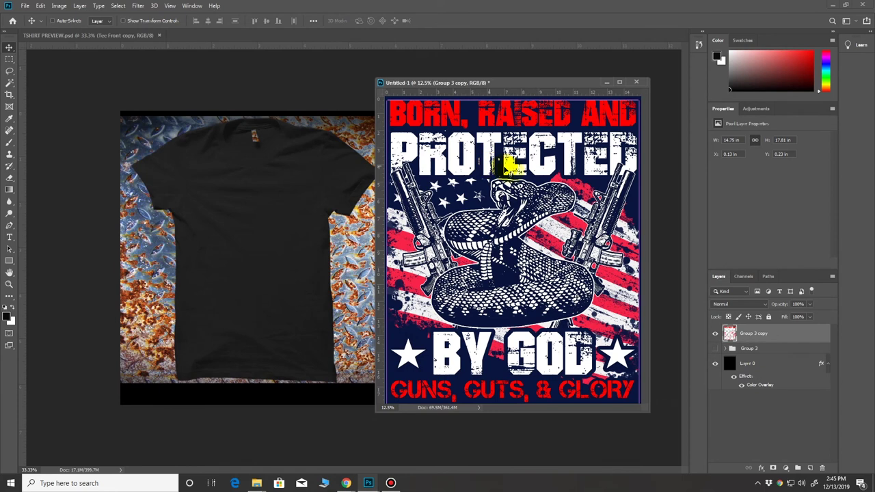
key(ctrl+t)
drag(637, 100, 458, 340)
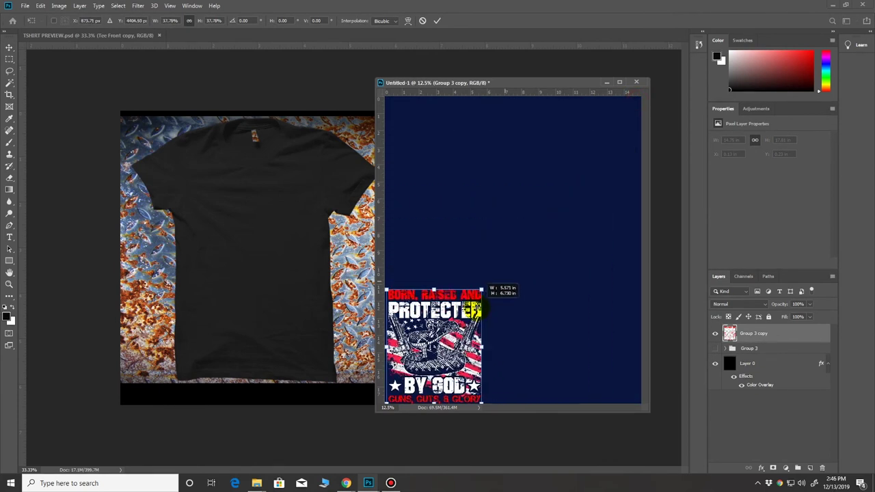
key(Return)
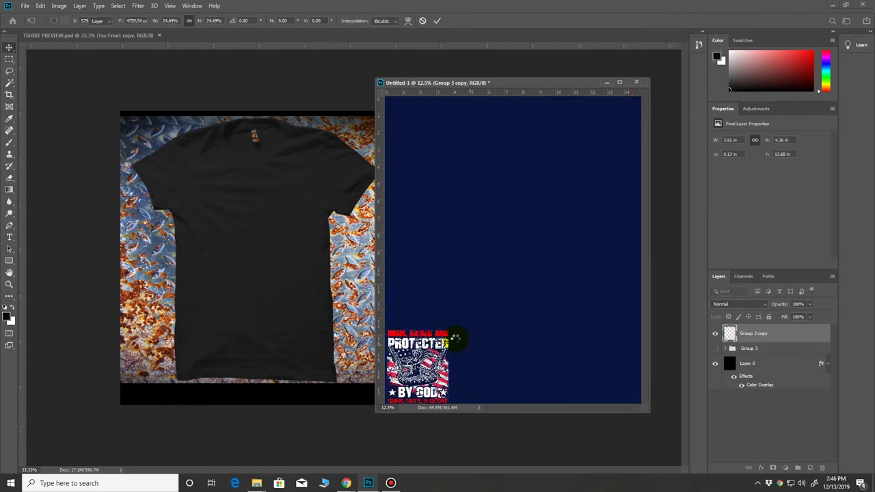
mouse_move(419, 356)
mouse_down()
mouse_move(447, 366)
mouse_move(418, 355)
mouse_up()
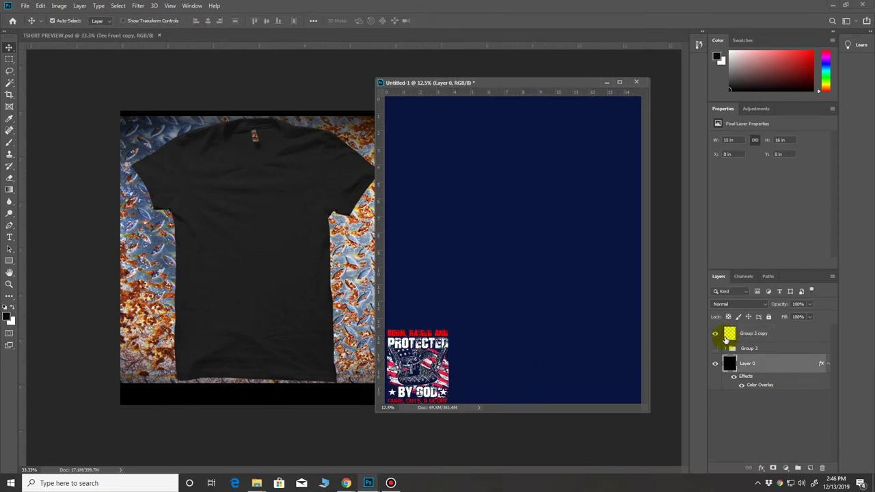
click(752, 333)
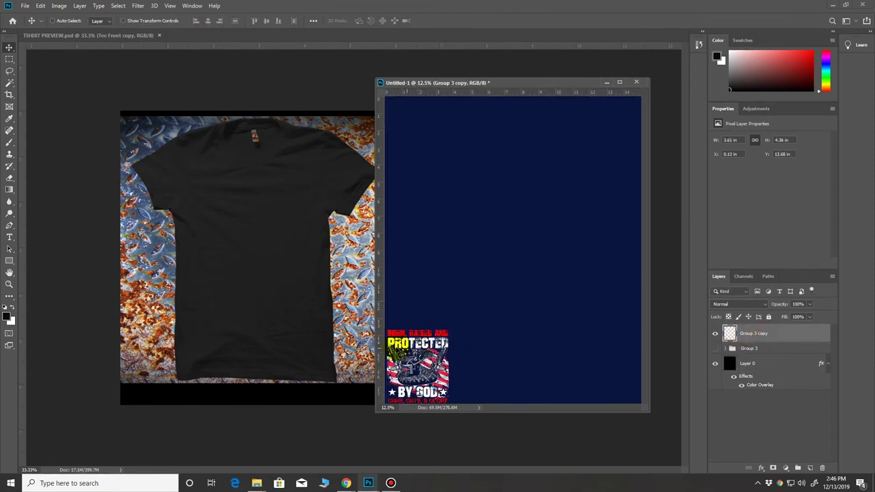
key(ctrl+t)
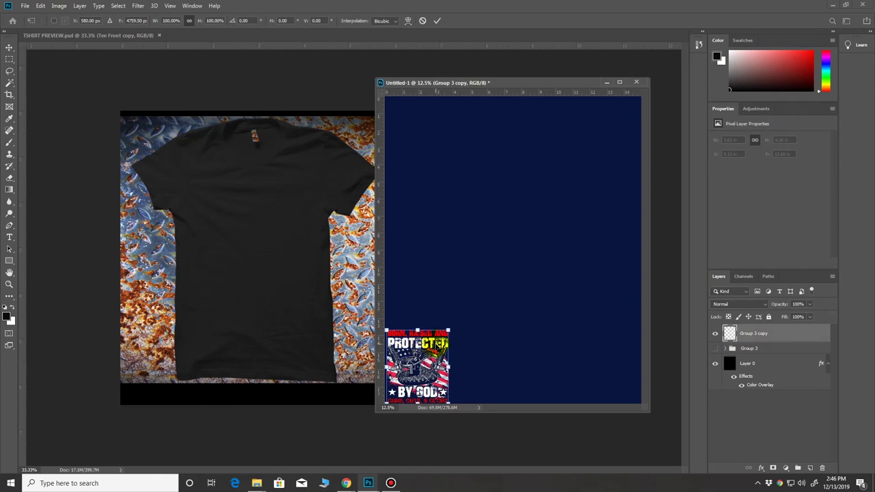
click(745, 324)
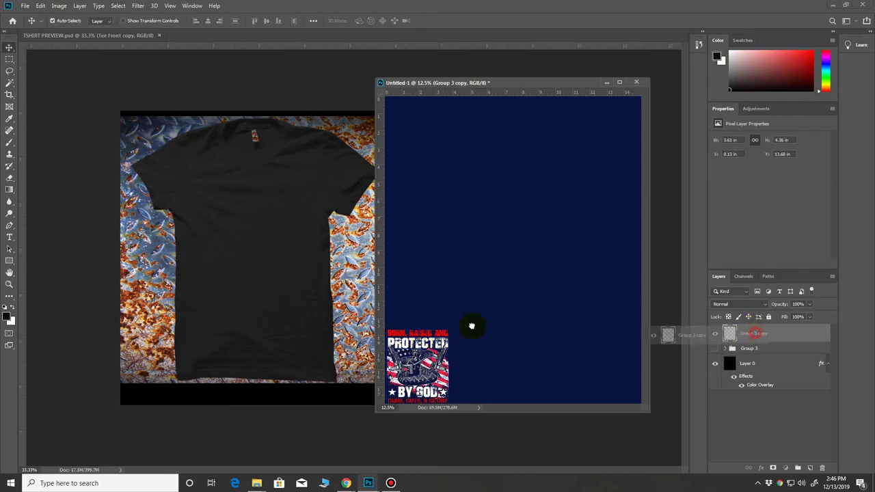
Copy the artwork layer into TSHIRT PREVIEW.psd and move it to the top of the stack
drag(754, 335, 244, 271)
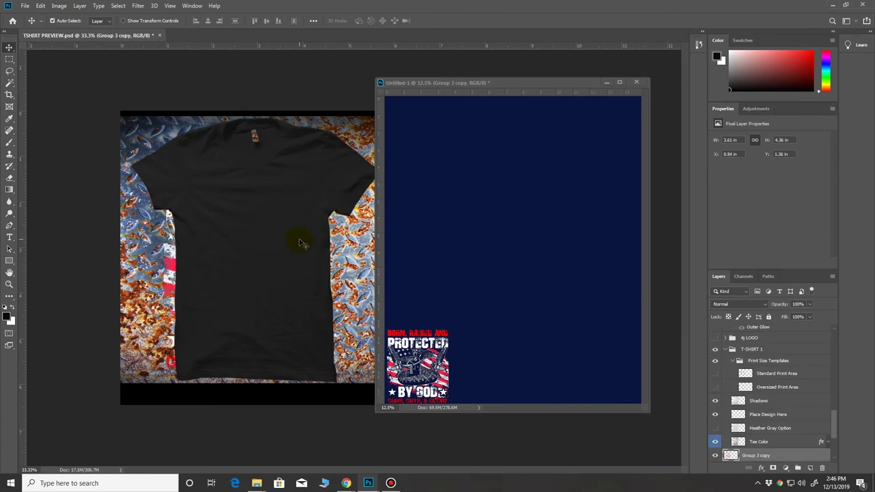
click(605, 84)
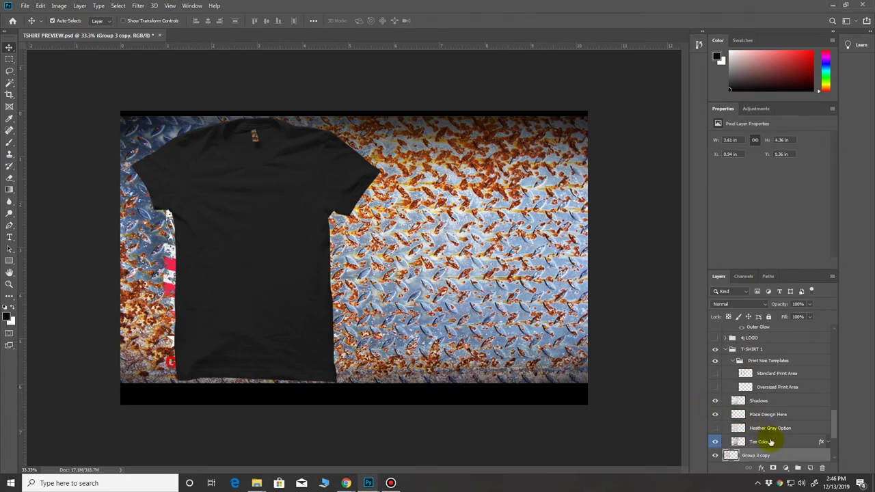
scroll(762, 431, up, 1)
mouse_move(773, 454)
mouse_down()
mouse_move(778, 313)
mouse_move(773, 331)
mouse_up()
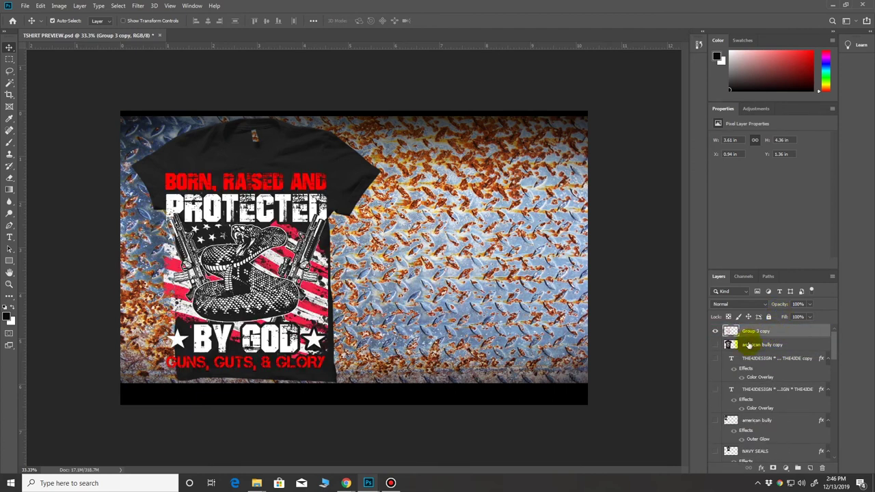
Scale the design to about 76 percent on the shirt's chest and nudge it up-left to centre
key(ctrl+t)
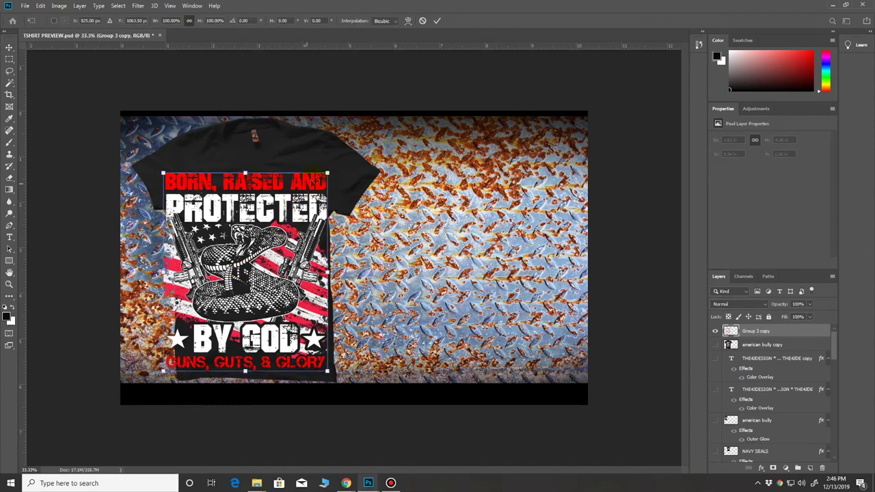
drag(327, 172, 296, 174)
mouse_move(257, 239)
mouse_down()
mouse_move(272, 259)
mouse_move(285, 246)
mouse_up()
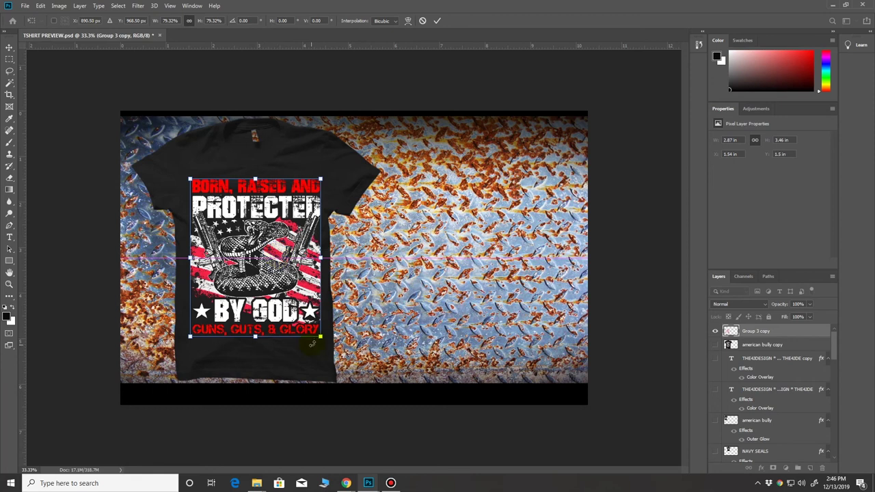
mouse_move(319, 337)
mouse_down()
mouse_move(295, 308)
mouse_move(306, 285)
mouse_up()
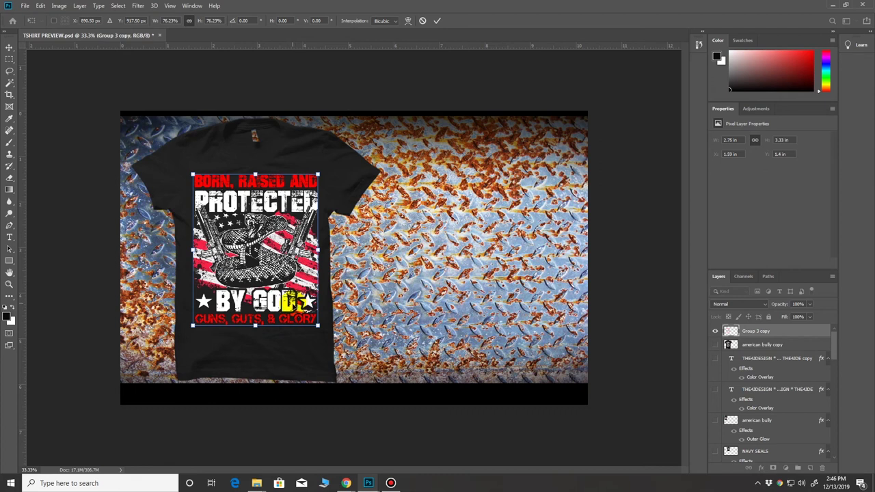
key(Return)
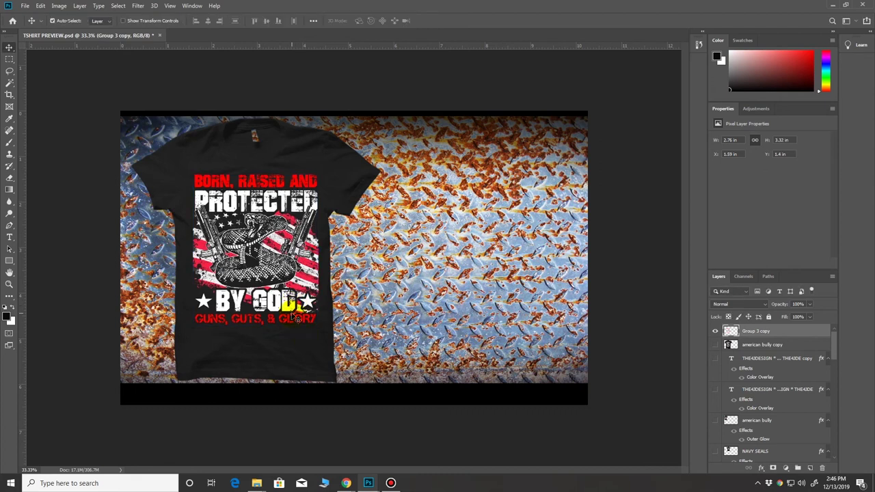
key(Up)
key(Left)
key(Up)
key(Left)
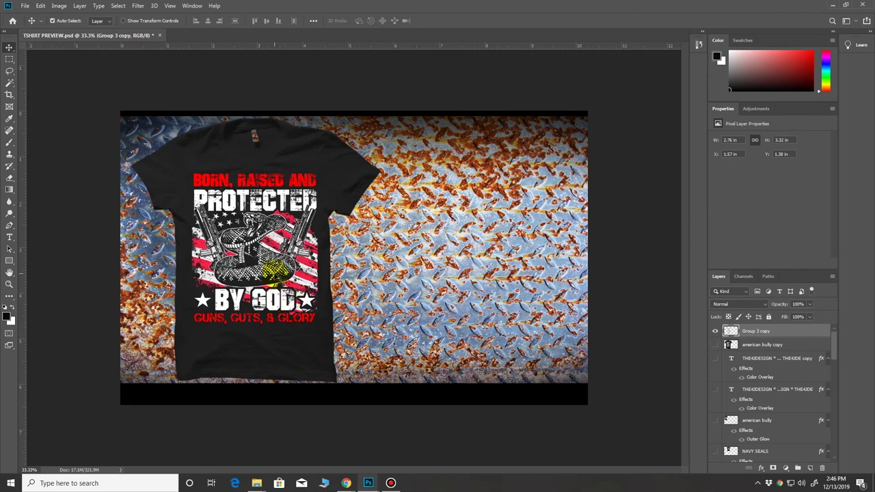
Duplicate the design to the right and enlarge it to about 4.83 × 5.82 in
drag(273, 272, 453, 321)
key(ctrl+t)
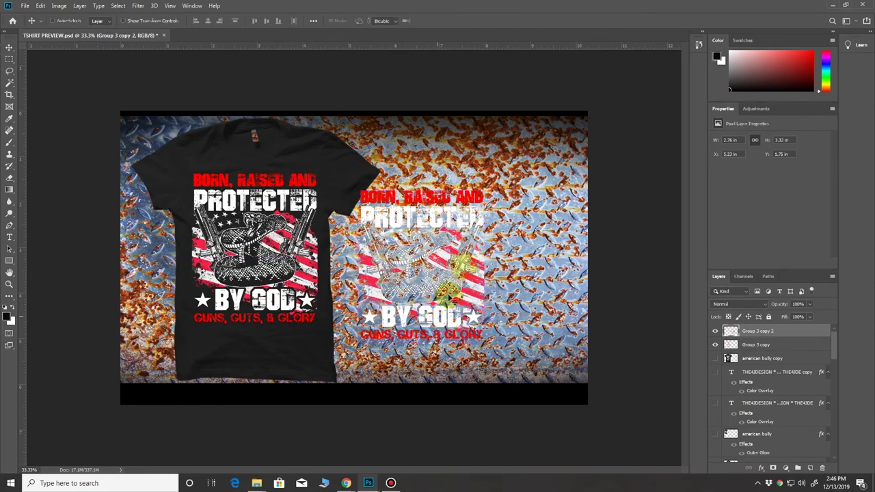
drag(488, 196, 586, 117)
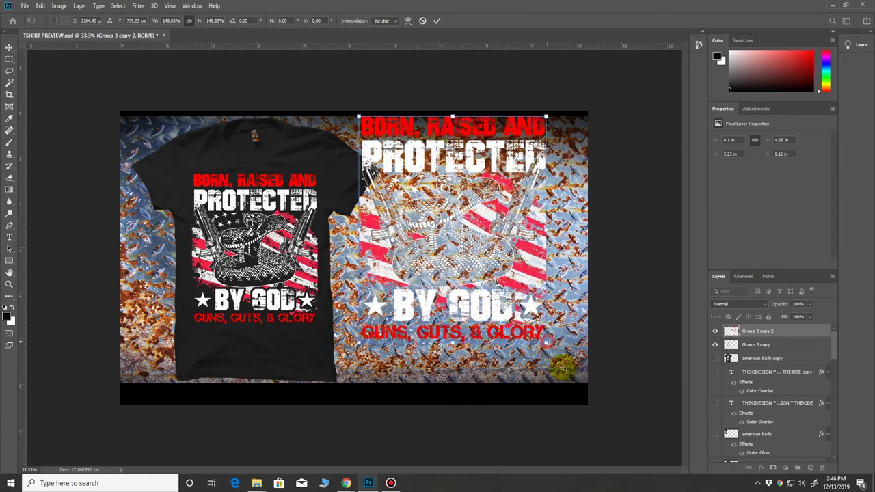
drag(544, 340, 578, 381)
drag(509, 308, 510, 312)
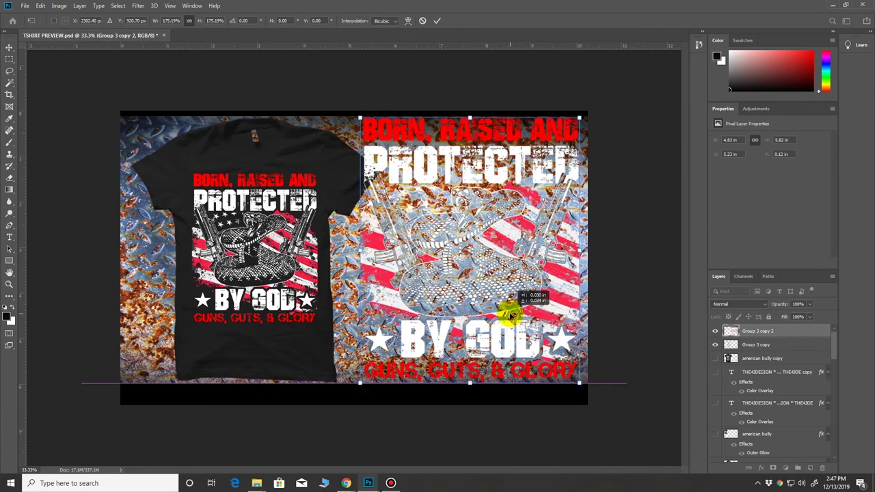
key(Return)
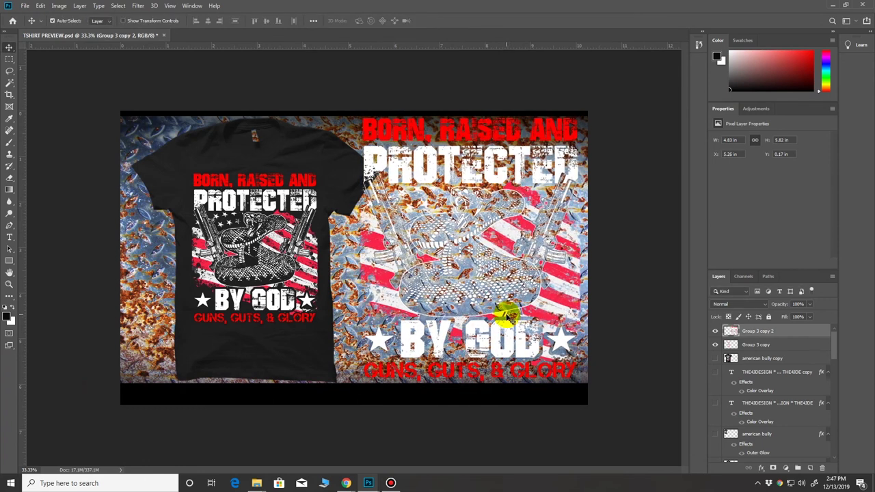
drag(509, 318, 567, 349)
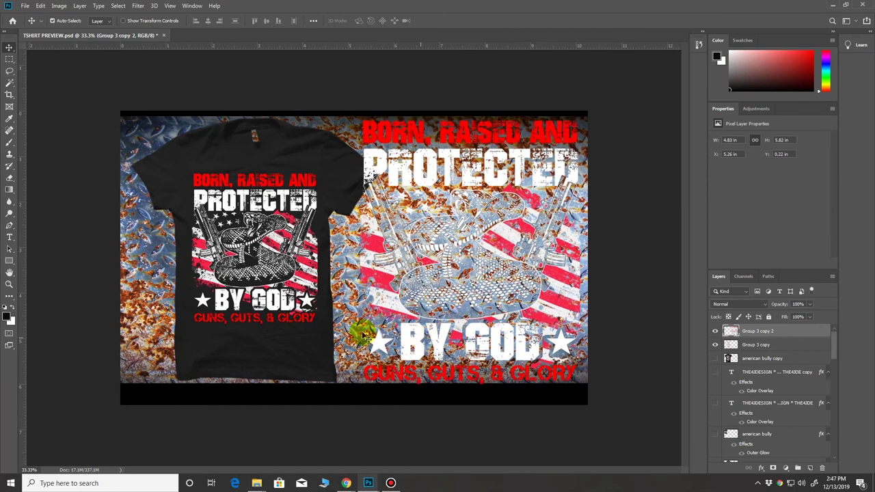
Draw a black rectangle covering the right half of the canvas
click(9, 261)
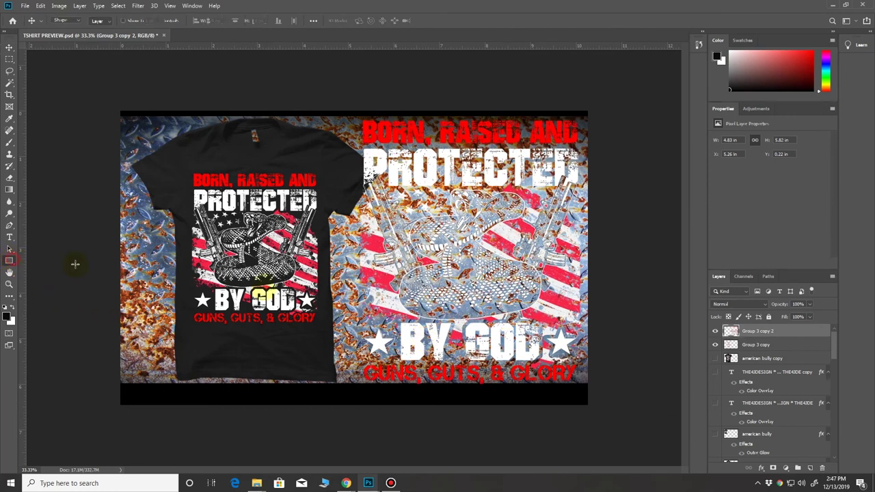
drag(351, 107, 585, 404)
drag(600, 404, 600, 405)
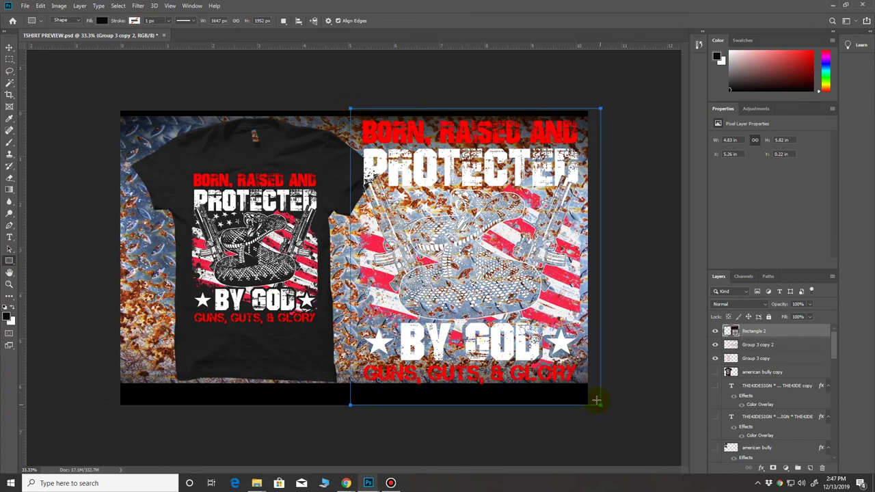
Move the black rectangle beneath the design copies as a pixel layer
click(9, 46)
drag(798, 331, 802, 362)
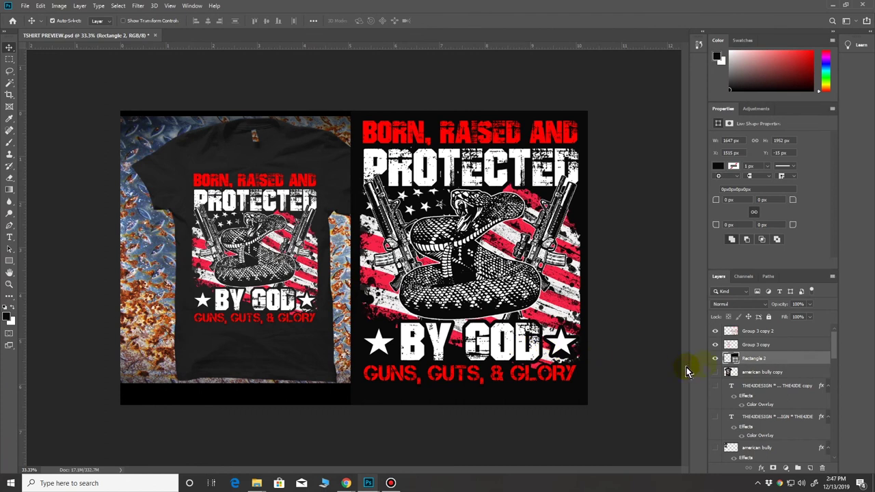
key(ctrl+z)
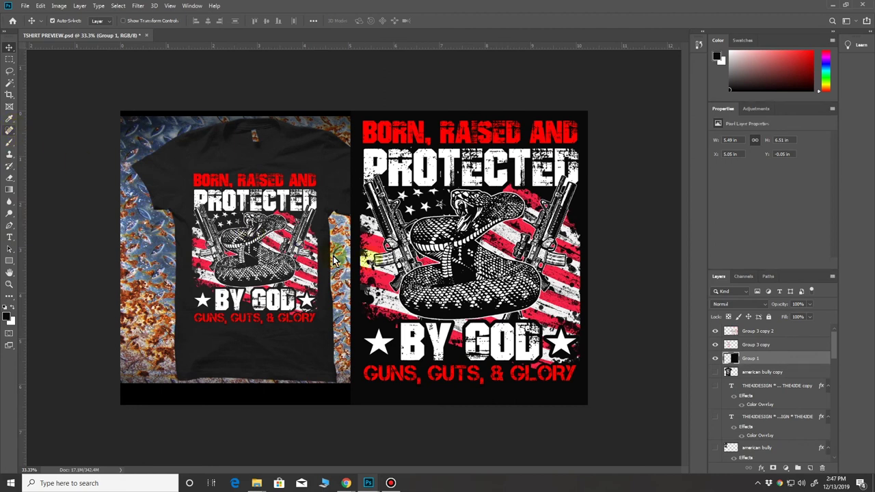
Set the Eraser to the Soft Round brush at 432 px, 0% hardness
key(e)
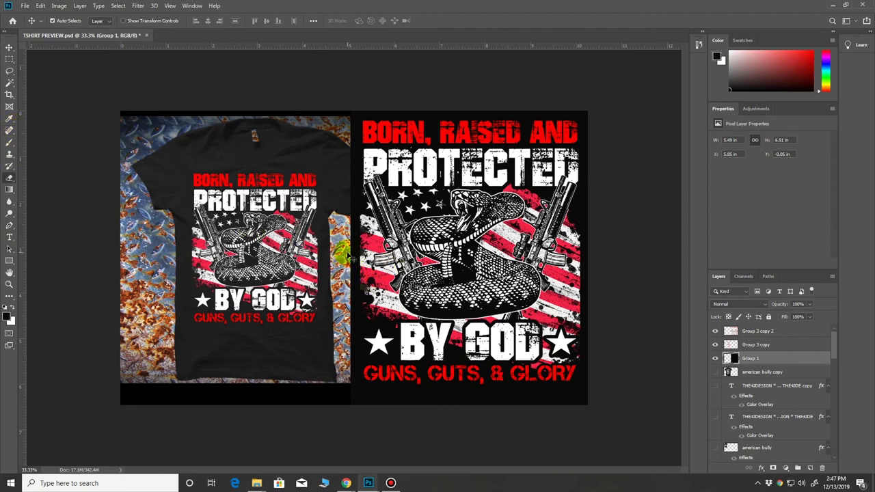
right_click(355, 251)
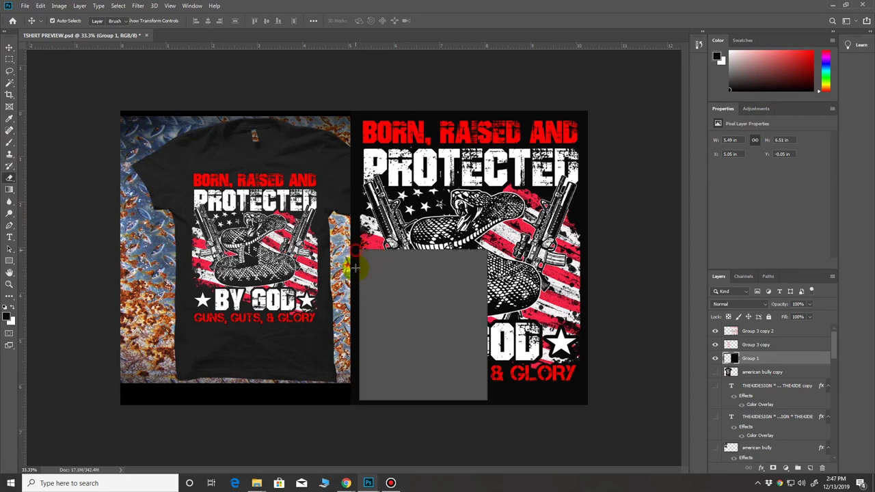
click(383, 264)
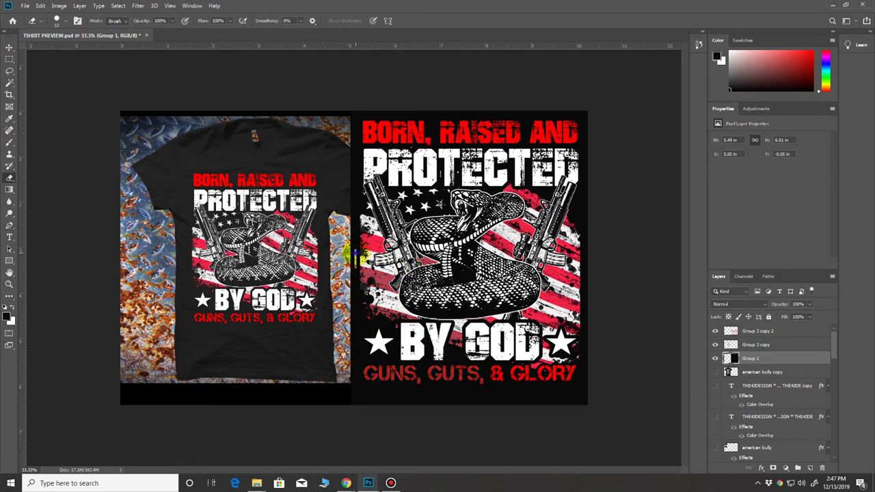
right_click(357, 253)
click(369, 335)
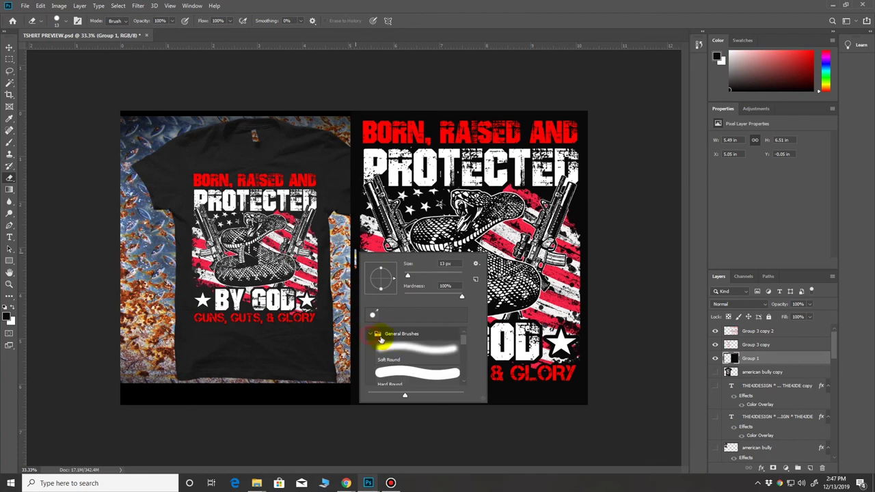
click(402, 350)
drag(410, 275, 441, 278)
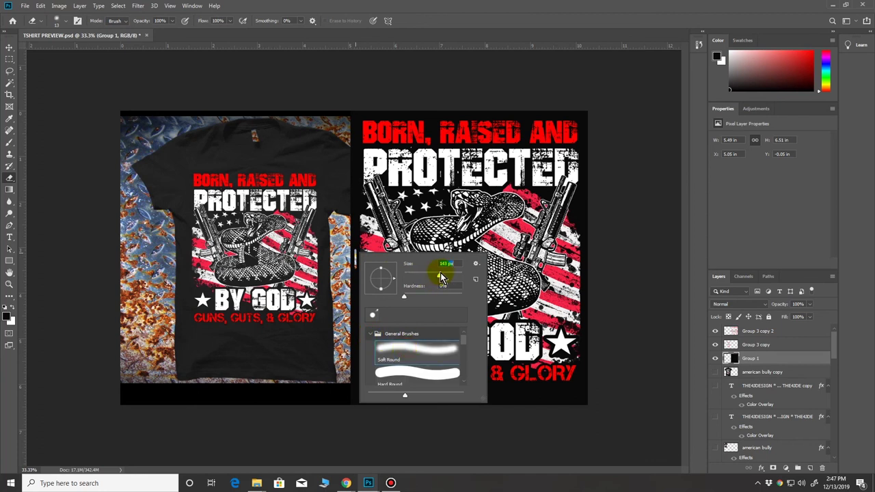
click(337, 151)
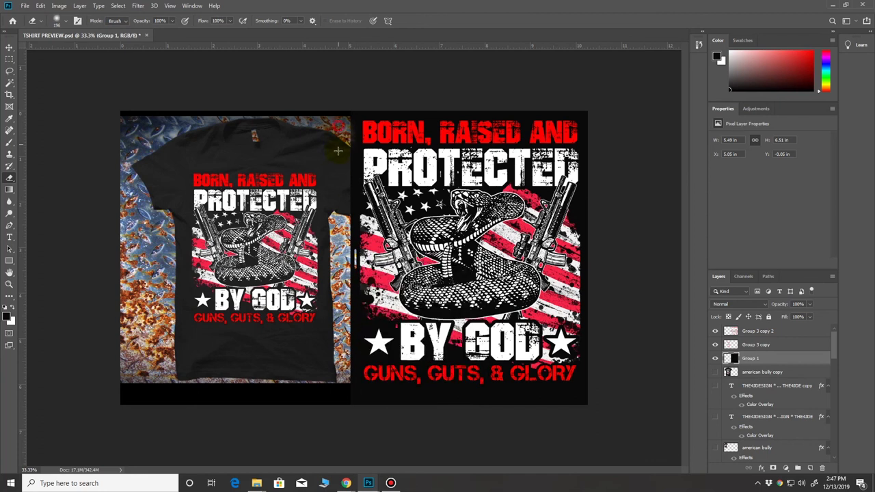
right_click(340, 120)
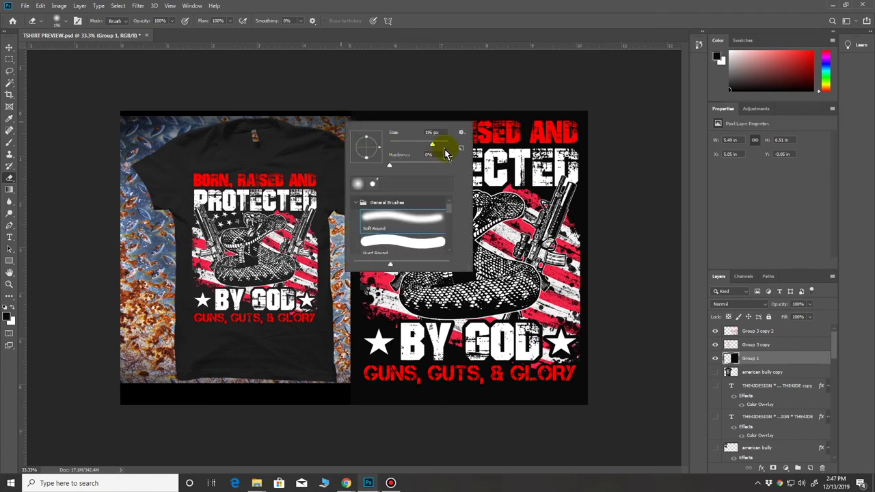
click(338, 150)
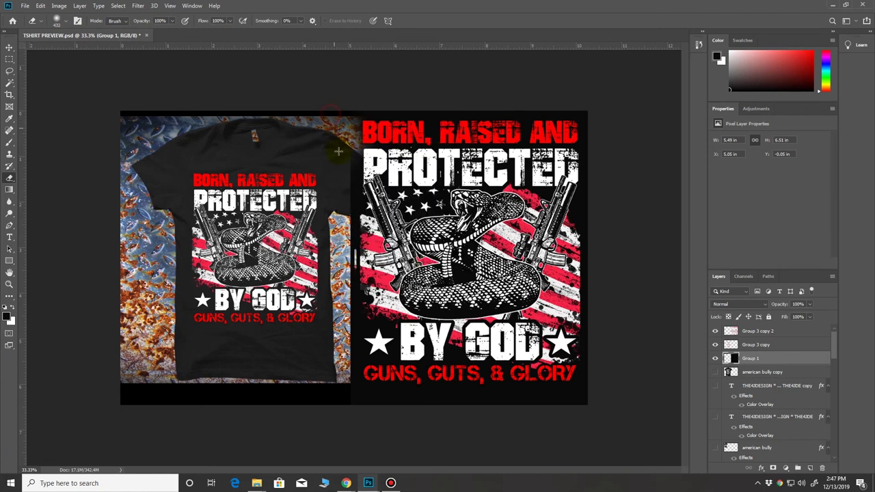
Erase along the black panel's left edge so it fades into the metal
drag(337, 178, 336, 407)
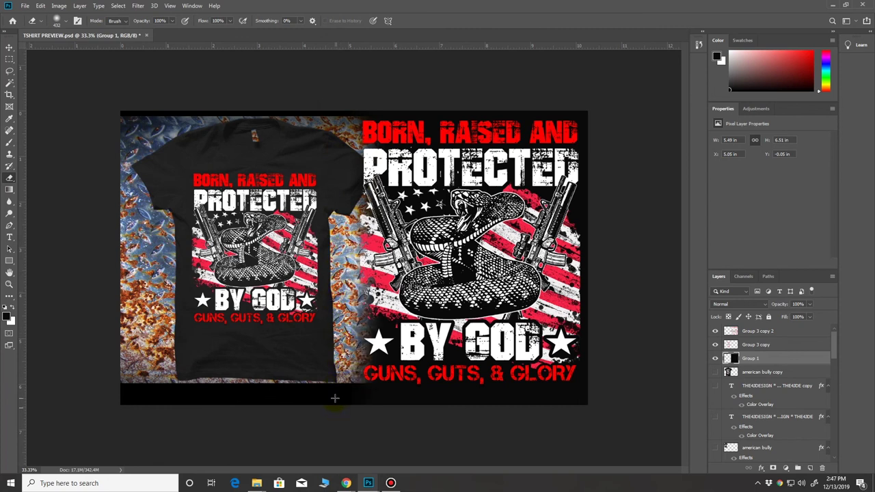
drag(340, 110, 347, 390)
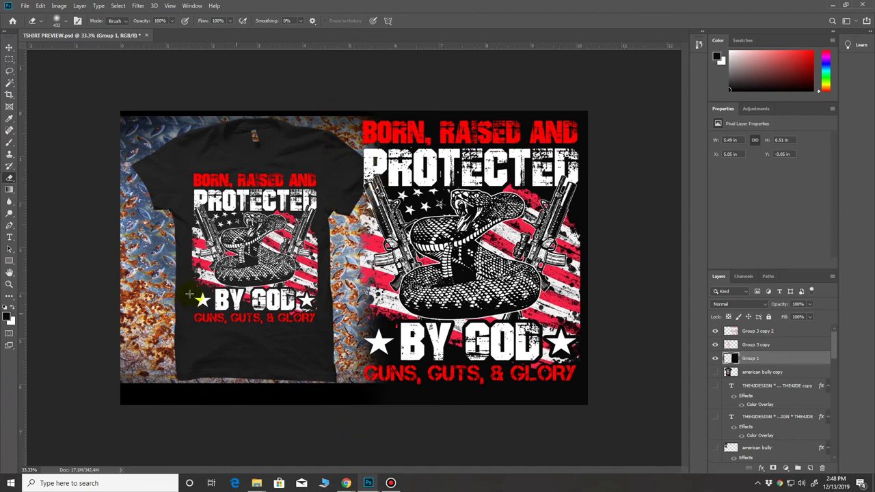
click(9, 47)
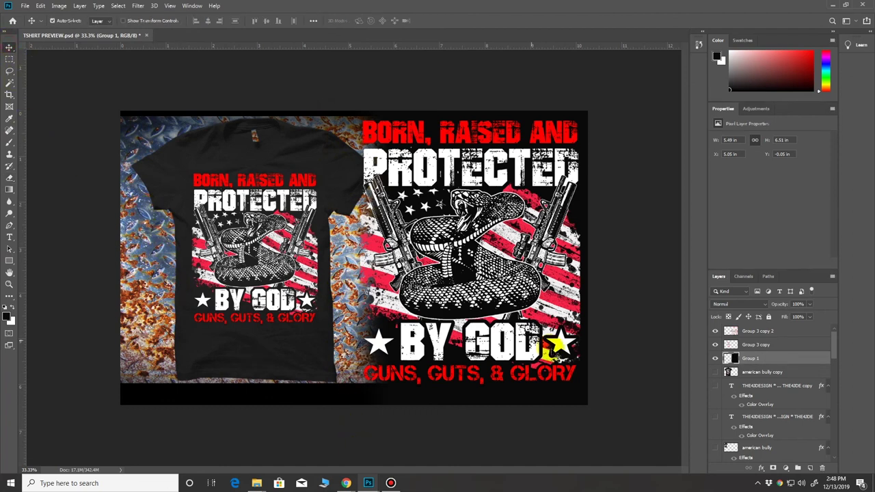
right_click(522, 296)
Scale Group 3 copy 2 down to about 92%, roughly 4.43 × 5.34 in
click(527, 298)
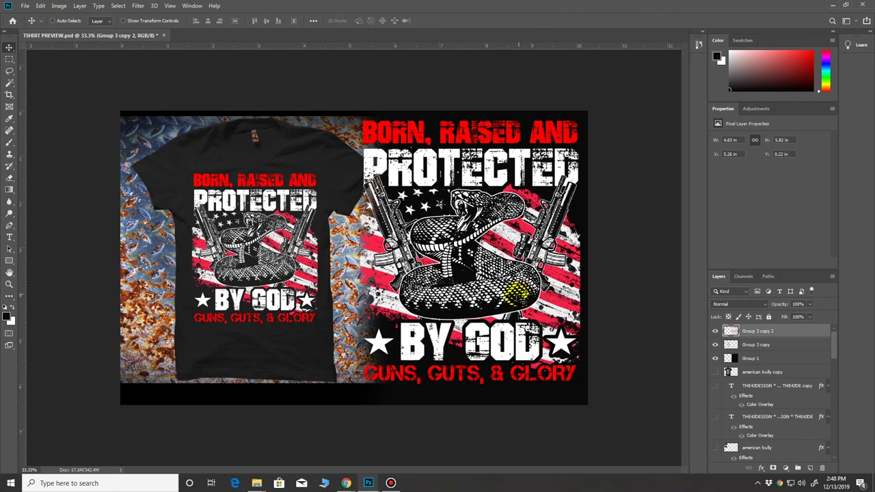
key(ctrl+t)
drag(361, 387, 367, 377)
drag(367, 121, 380, 134)
key(Return)
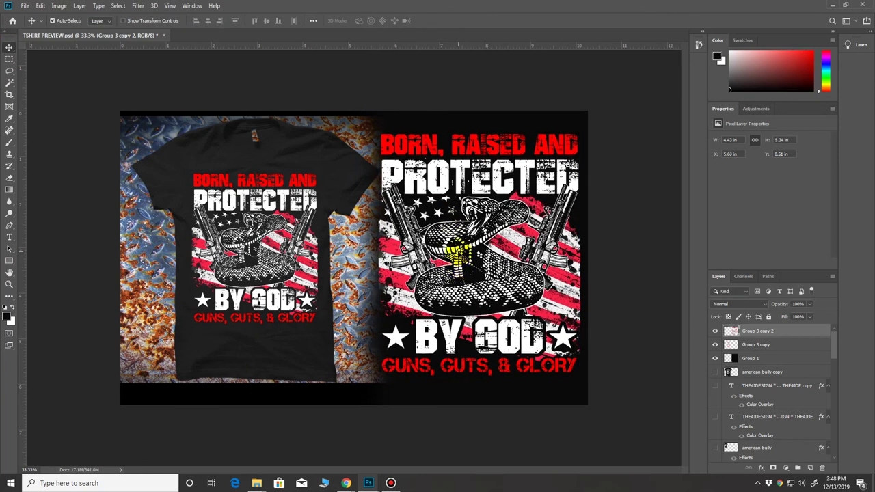
Nudge the enlarged design right and up to centre it in the panel
key(shift+Right)
key(Up)
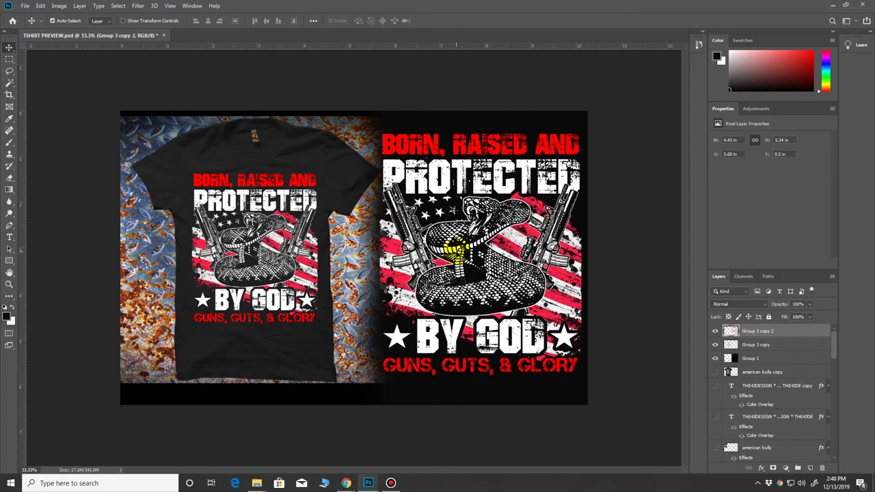
key(ctrl+minus)
key(ctrl+plus)
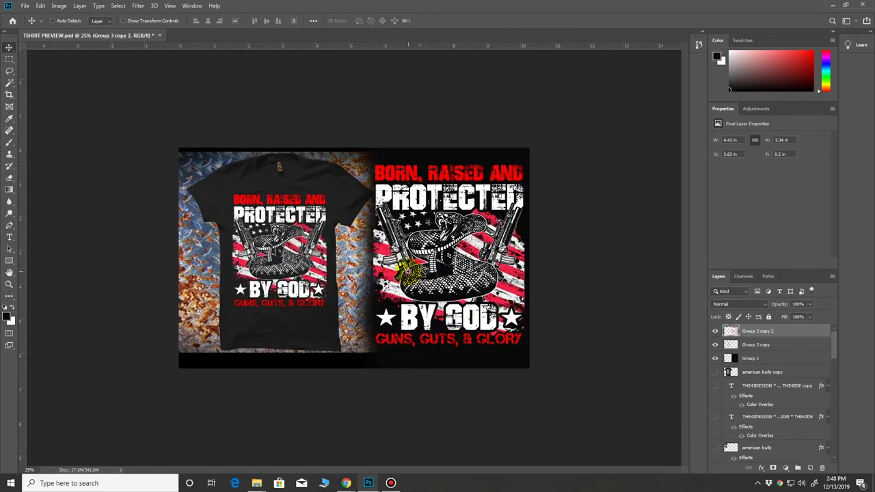